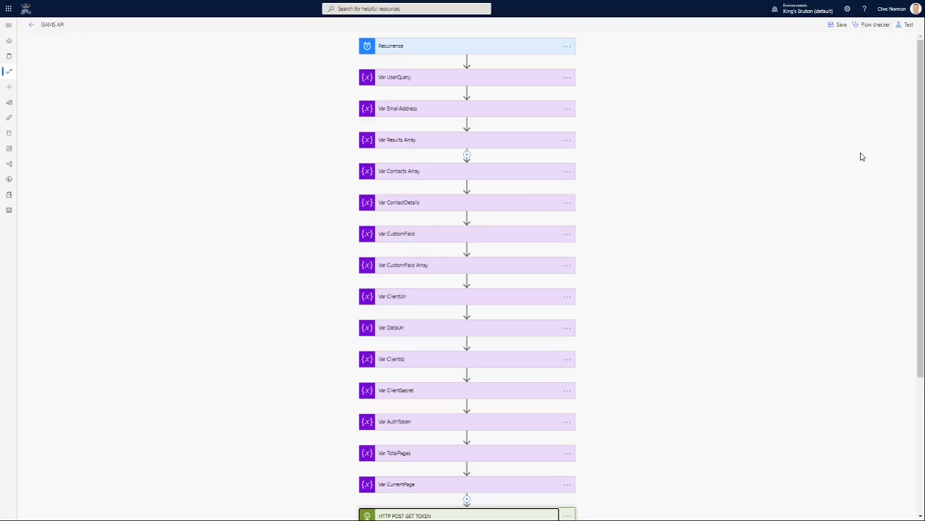
Enlarge the page display of the iSAMS API flow so its action cards are easy to read.
{"action": "key", "text": "F11"}
{"action": "key", "text": "ctrl+plus"}
{"action": "key", "text": "ctrl+plus"}
{"action": "key", "text": "ctrl+plus"}
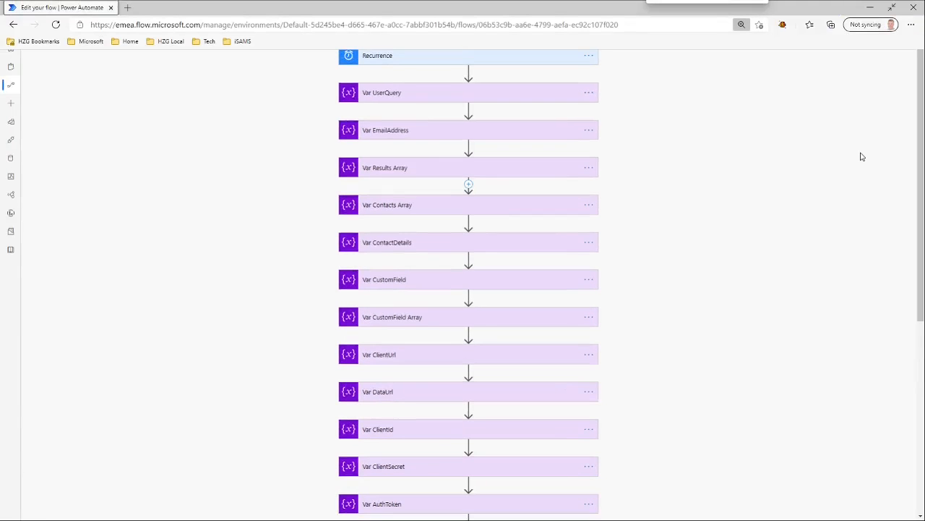
{"action": "key", "text": "ctrl+plus"}
{"action": "key", "text": "ctrl+plus"}
{"action": "key", "text": "ctrl+plus"}
{"action": "key", "text": "ctrl+plus"}
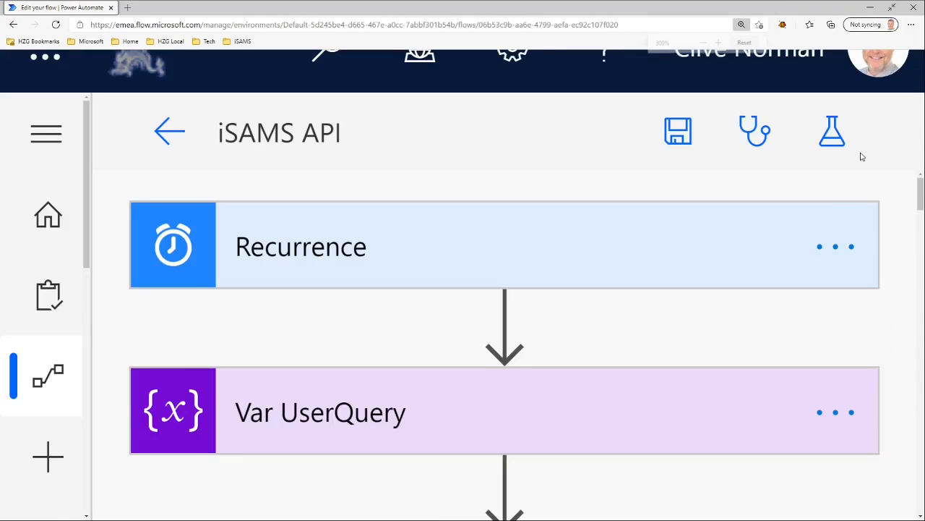
{"action": "key", "text": "ctrl+minus"}
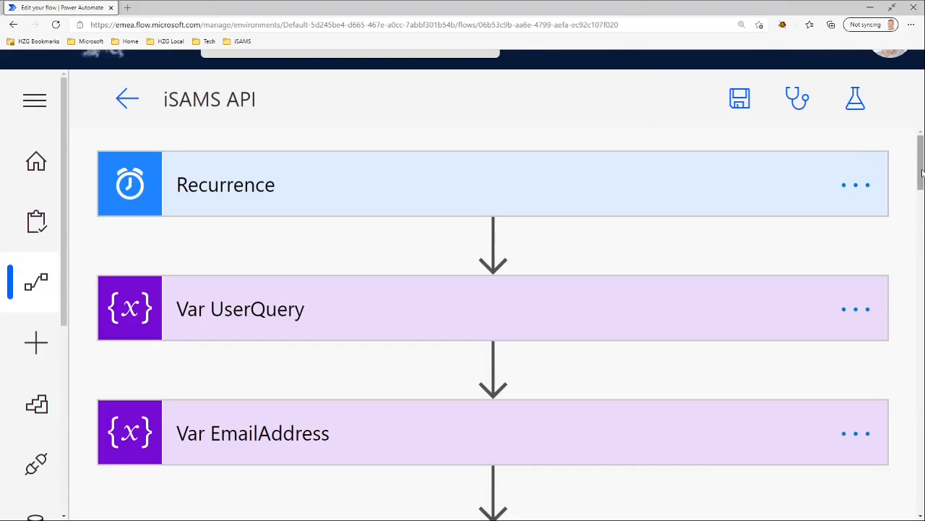
Expand the HTTP POST GET TOKEN action and examine its method, URI, headers and body.
{"action": "left_click_drag", "start_coordinate": [921, 172], "coordinate": [921, 430]}
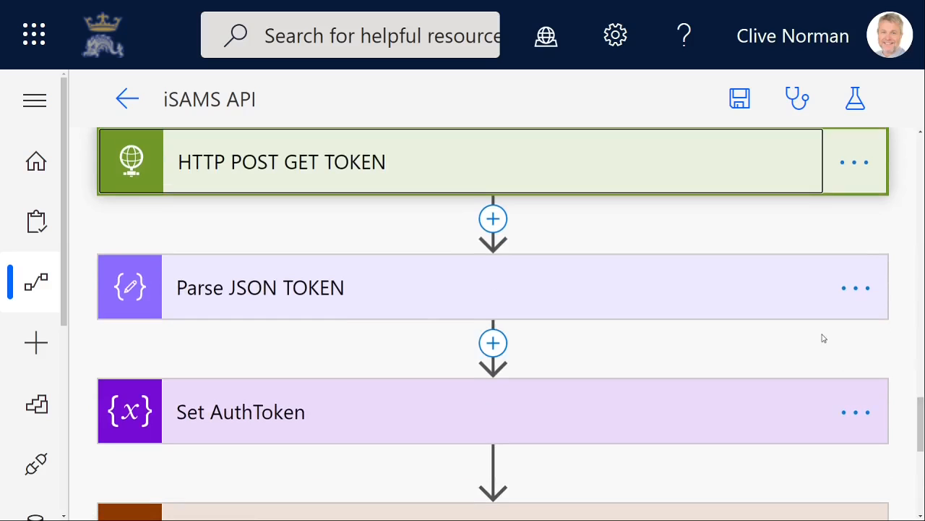
{"action": "left_click", "coordinate": [577, 165]}
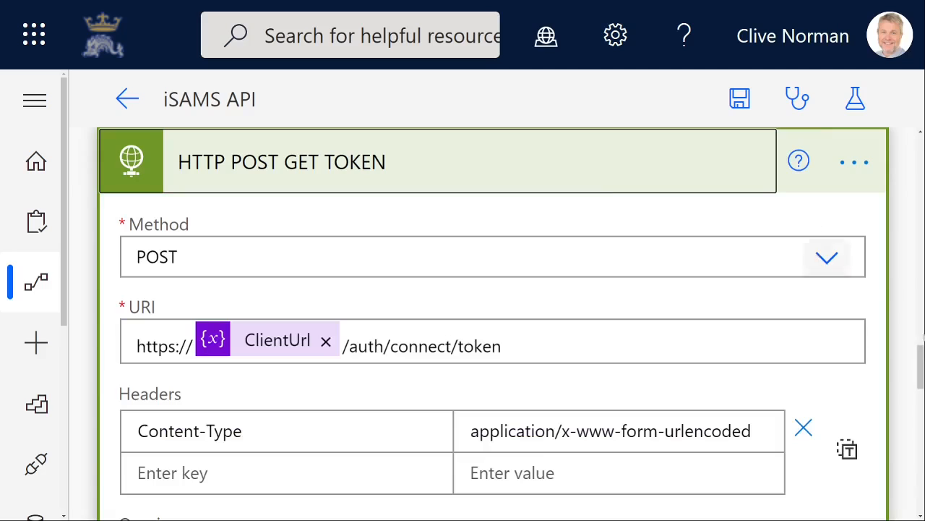
{"action": "left_click_drag", "start_coordinate": [920, 364], "coordinate": [922, 375]}
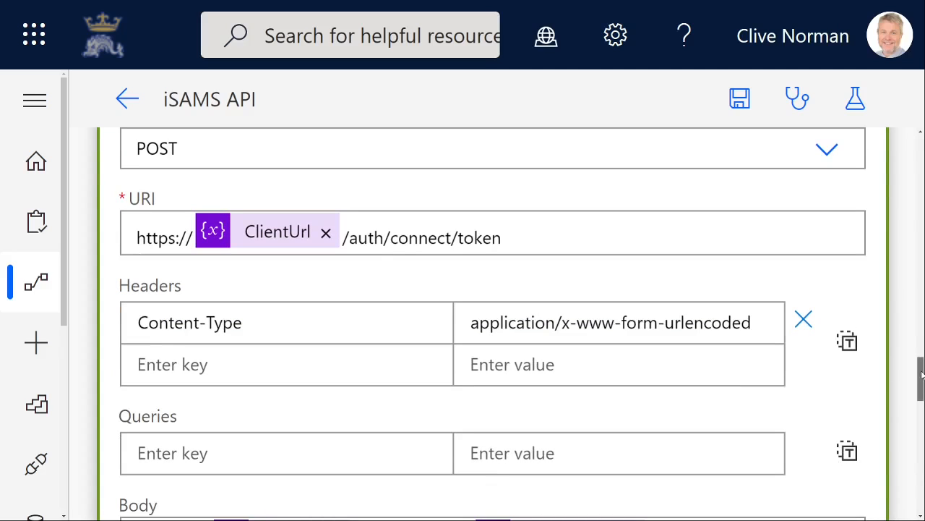
{"action": "left_click_drag", "start_coordinate": [922, 374], "coordinate": [922, 383]}
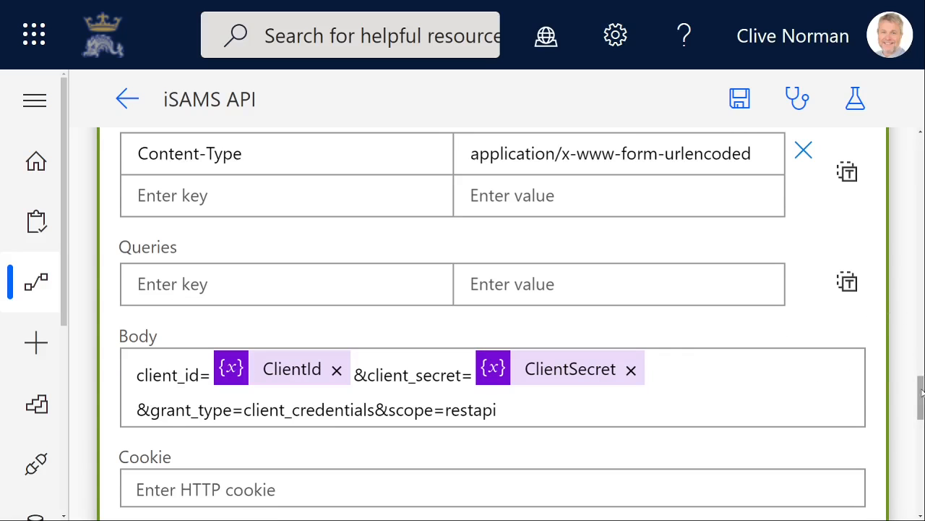
{"action": "left_click_drag", "start_coordinate": [922, 392], "coordinate": [921, 362]}
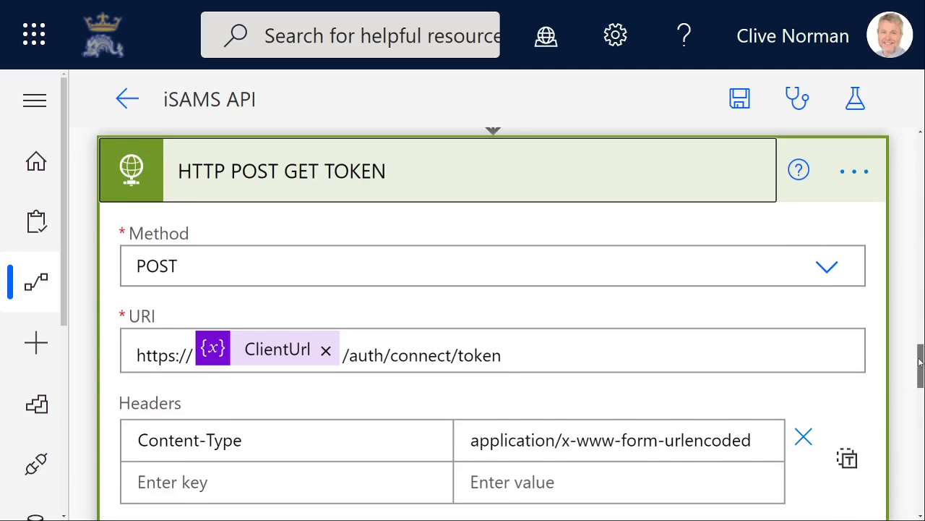
Expand the Parse JSON TOKEN action and examine its content source and schema.
{"action": "left_click_drag", "start_coordinate": [920, 361], "coordinate": [922, 434]}
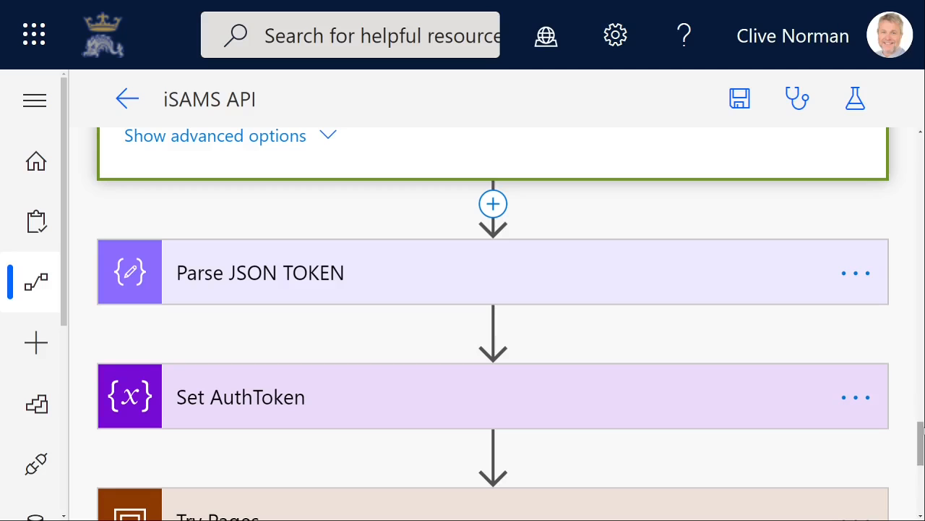
{"action": "left_click", "coordinate": [608, 295]}
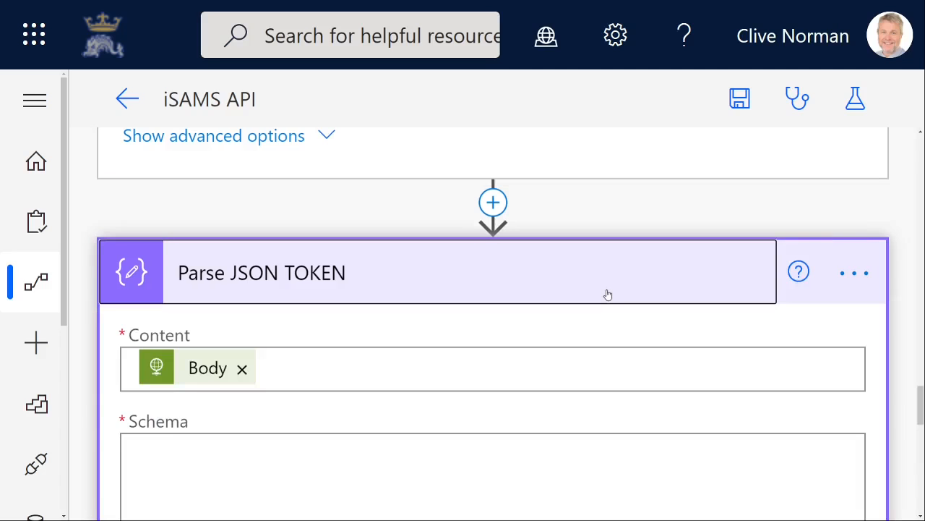
{"action": "scroll", "coordinate": [650, 292], "scroll_direction": "down", "scroll_amount": 3}
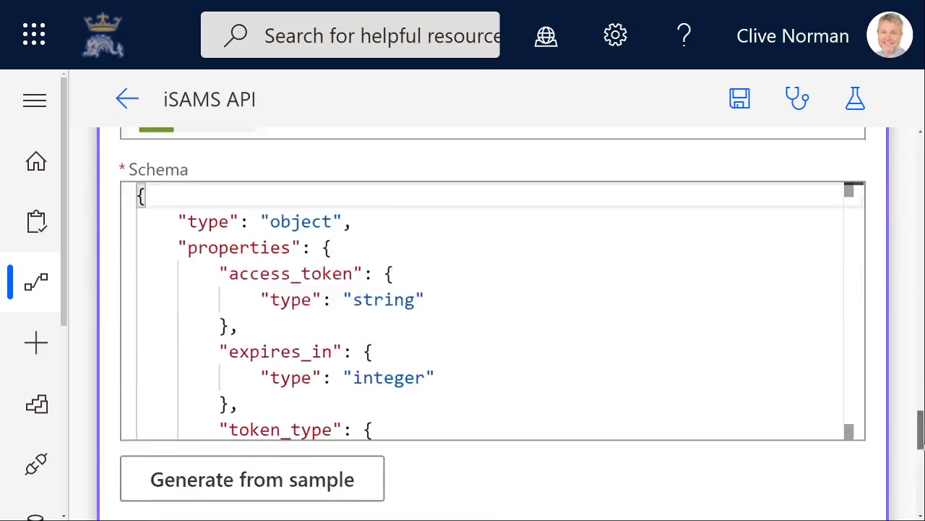
Expand the Set AuthToken action to check its variable name and value, and collapse it again.
{"action": "scroll", "coordinate": [492, 322], "scroll_direction": "down", "scroll_amount": 5}
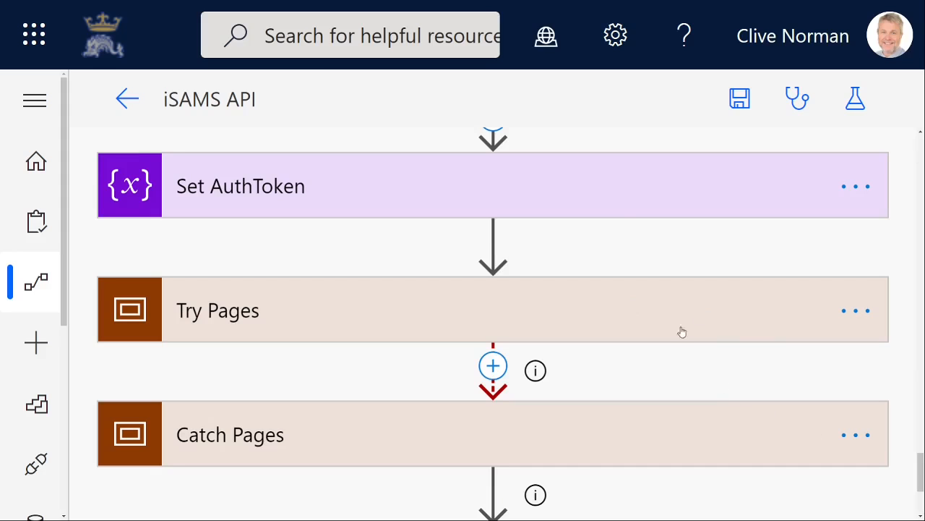
{"action": "left_click", "coordinate": [615, 200]}
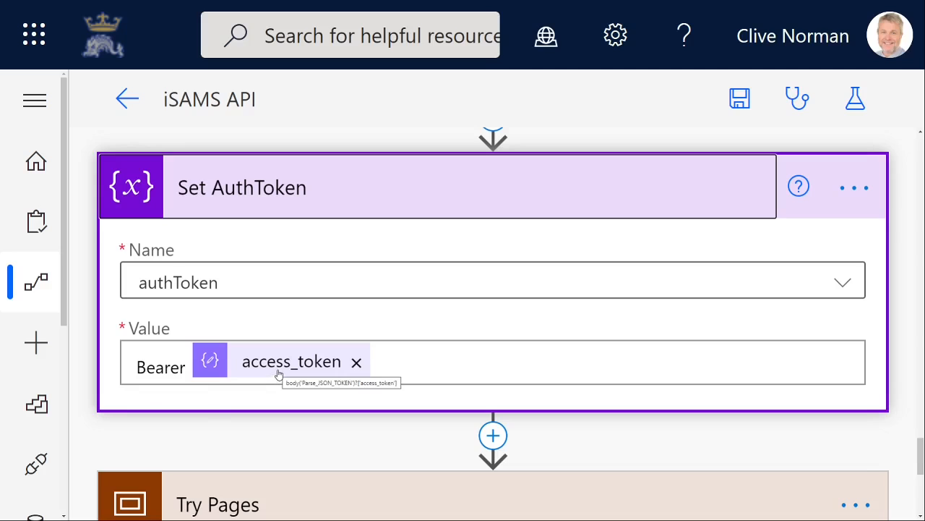
{"action": "left_click_drag", "start_coordinate": [922, 456], "coordinate": [924, 455]}
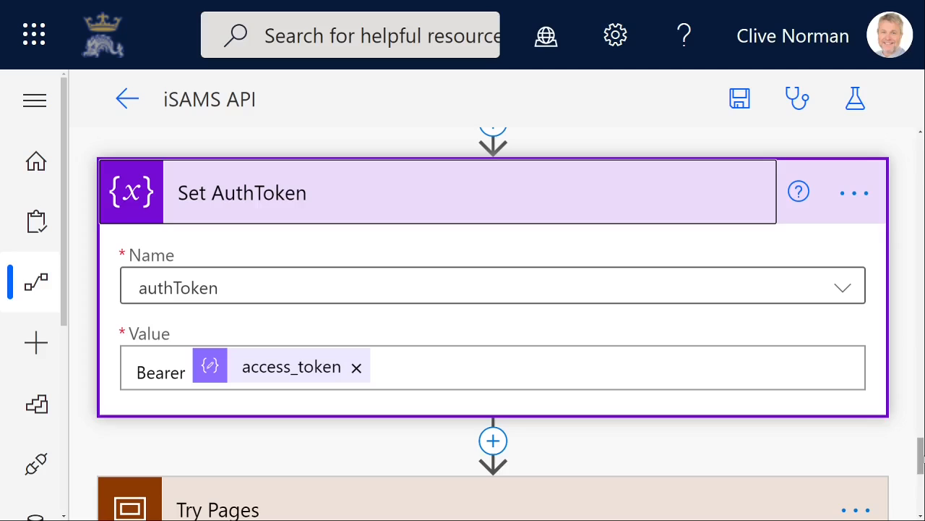
{"action": "left_click", "coordinate": [730, 208]}
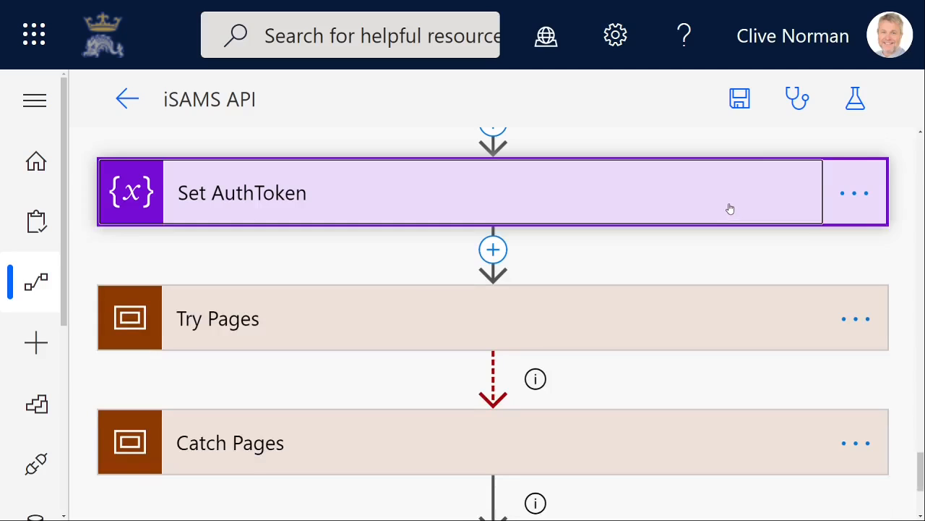
Expand the Try Pages scope and review the sequence of actions inside it.
{"action": "left_click_drag", "start_coordinate": [922, 473], "coordinate": [923, 485]}
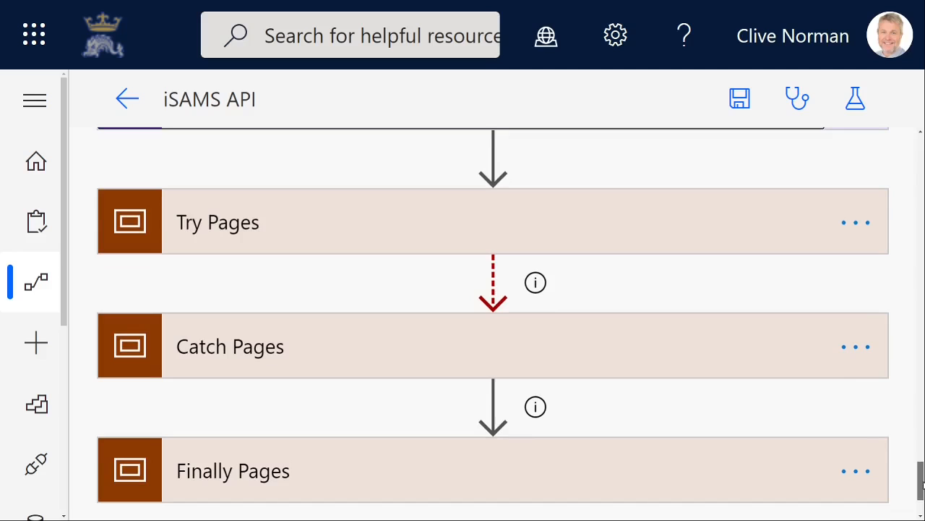
{"action": "left_click_drag", "start_coordinate": [923, 486], "coordinate": [923, 488]}
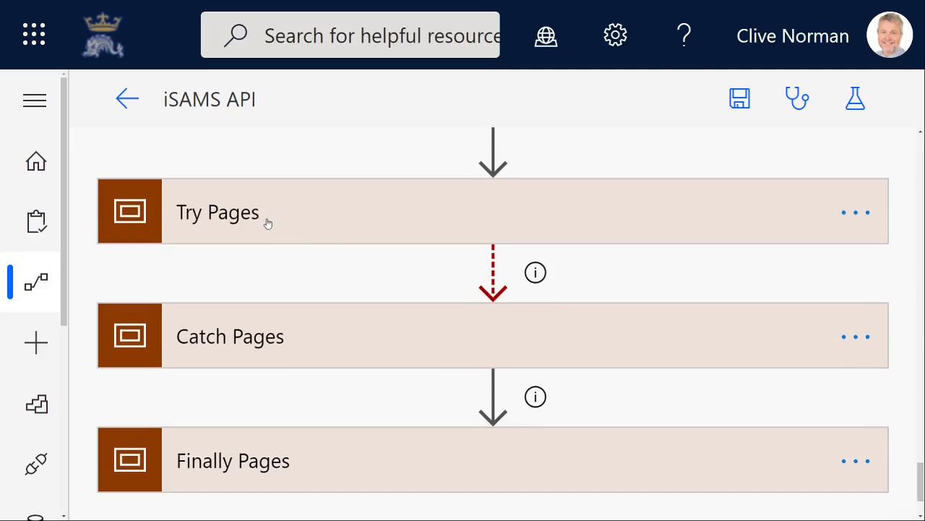
{"action": "mouse_move", "coordinate": [327, 294]}
{"action": "left_click", "coordinate": [437, 220]}
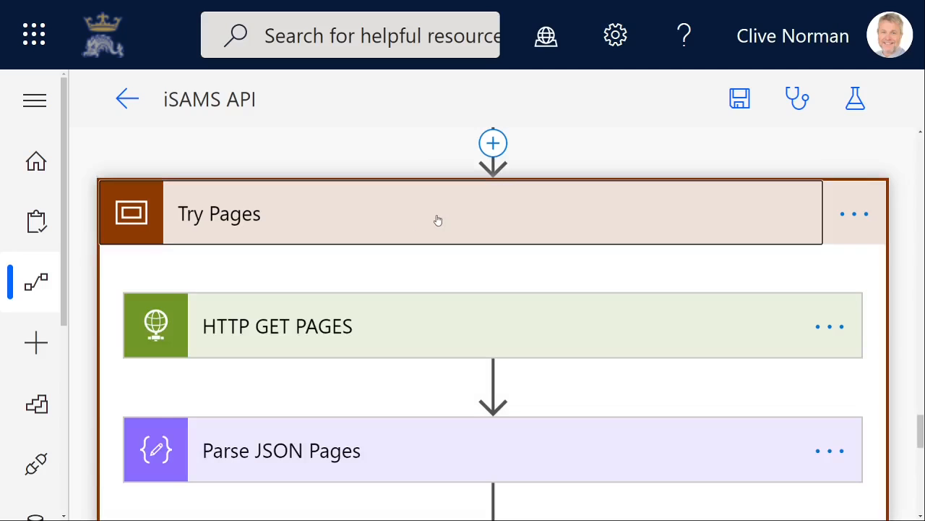
{"action": "mouse_move", "coordinate": [923, 429]}
{"action": "left_mouse_down"}
{"action": "mouse_move", "coordinate": [923, 442]}
{"action": "mouse_move", "coordinate": [922, 434]}
{"action": "left_mouse_up"}
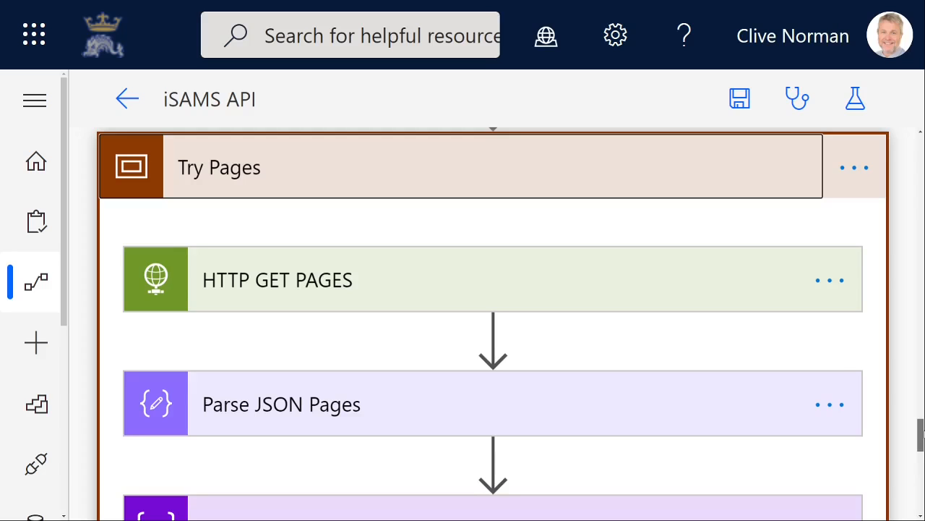
{"action": "left_click_drag", "start_coordinate": [922, 433], "coordinate": [923, 444]}
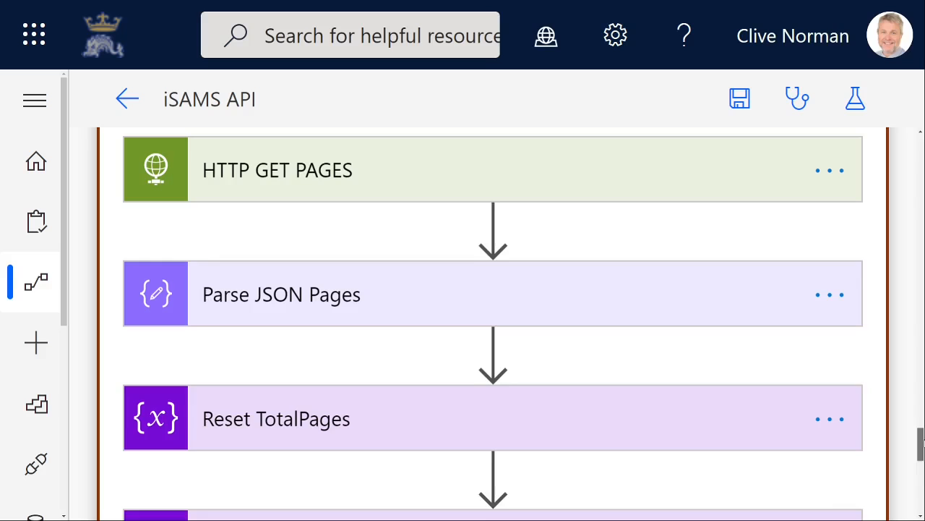
{"action": "left_click_drag", "start_coordinate": [923, 444], "coordinate": [923, 428]}
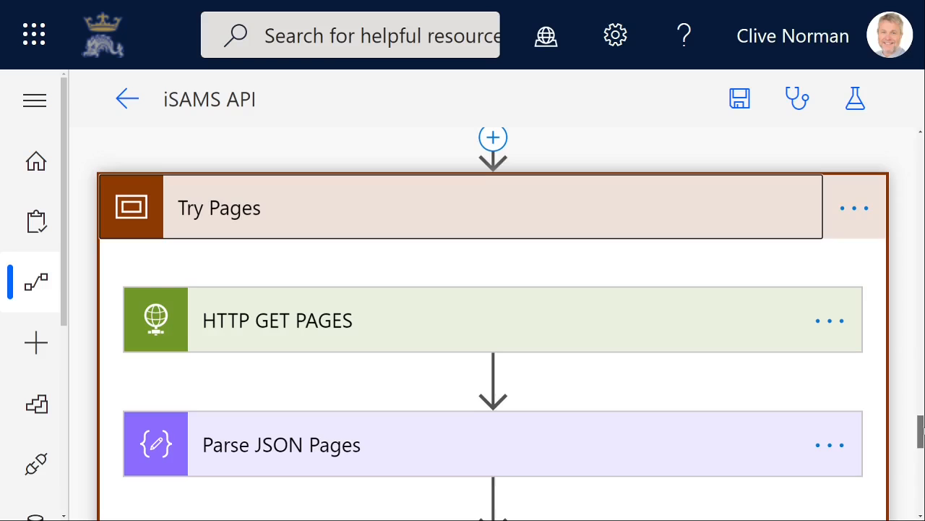
Expand the Catch Pages scope and review its token retry actions.
{"action": "left_click_drag", "start_coordinate": [921, 432], "coordinate": [921, 484]}
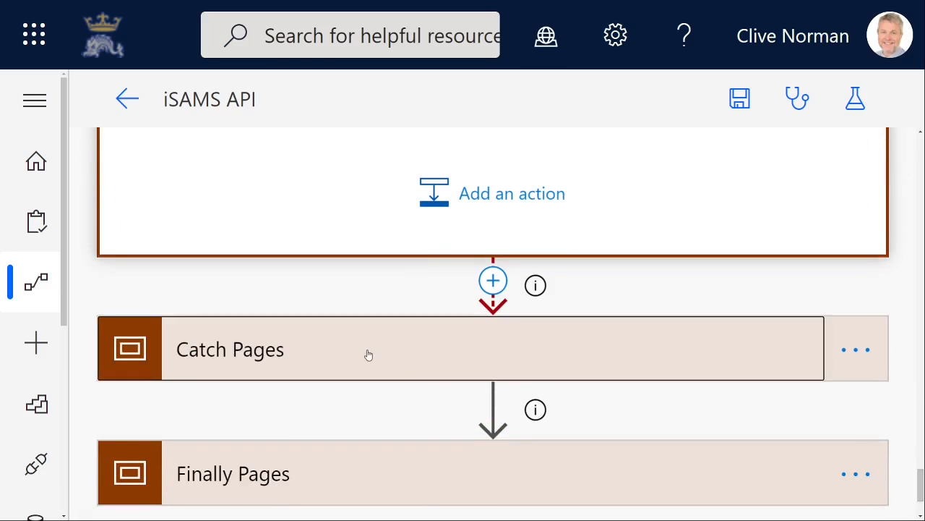
{"action": "left_click", "coordinate": [368, 354]}
{"action": "mouse_move", "coordinate": [921, 424]}
{"action": "left_mouse_down"}
{"action": "mouse_move", "coordinate": [920, 475]}
{"action": "mouse_move", "coordinate": [920, 374]}
{"action": "mouse_move", "coordinate": [920, 423]}
{"action": "left_mouse_up"}
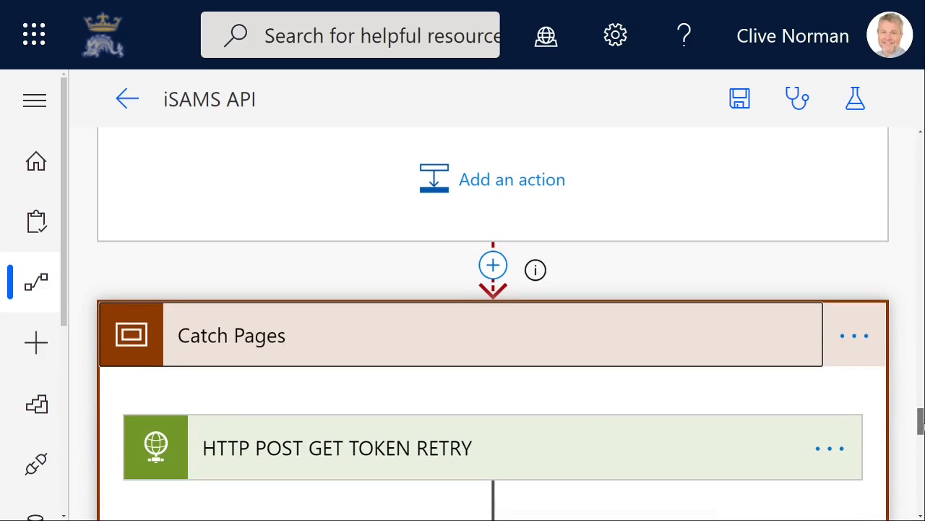
{"action": "left_click_drag", "start_coordinate": [921, 424], "coordinate": [922, 434]}
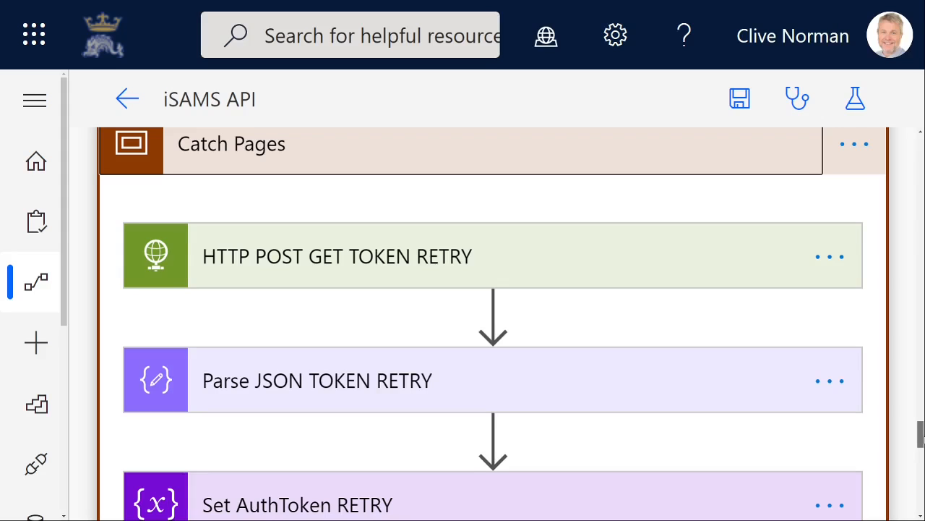
{"action": "left_click_drag", "start_coordinate": [921, 434], "coordinate": [922, 437]}
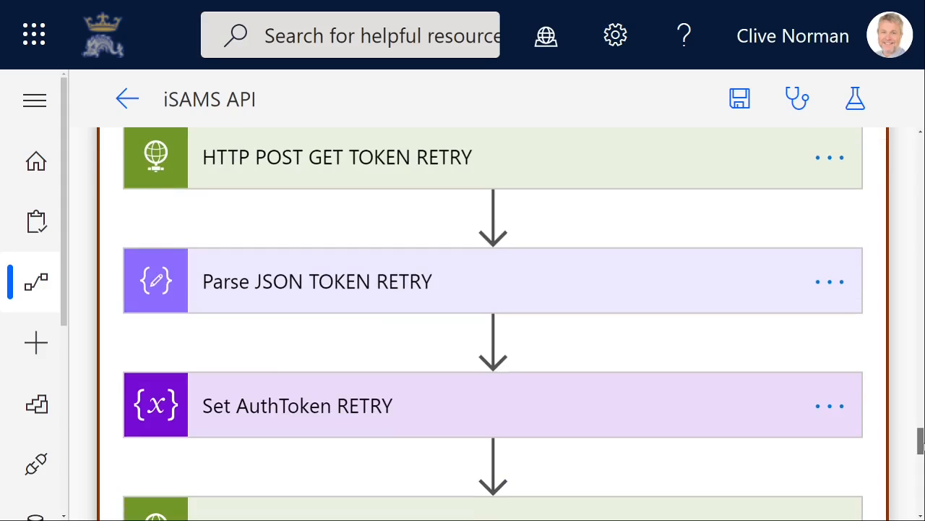
Check the run-after conditions of the Catch Pages scope and leave them without making changes.
{"action": "scroll", "coordinate": [493, 324], "scroll_direction": "up", "scroll_amount": 5}
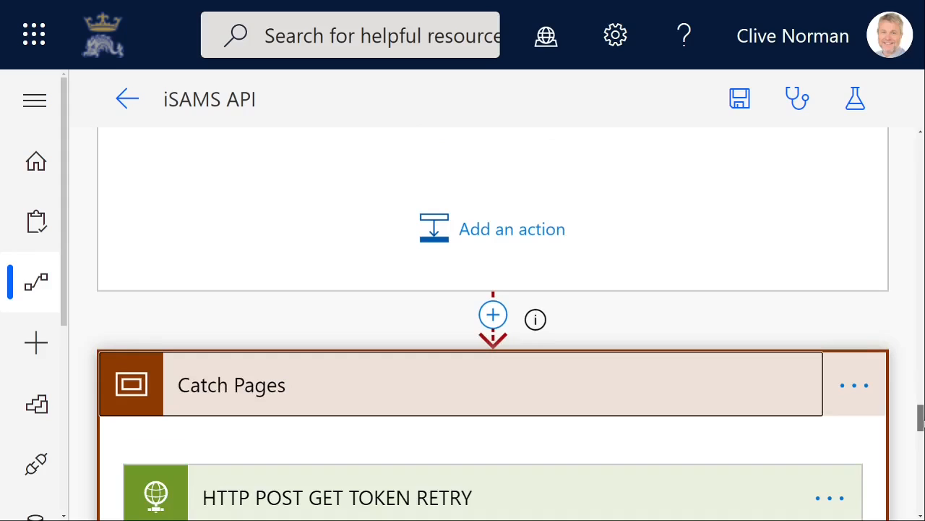
{"action": "left_click", "coordinate": [858, 387]}
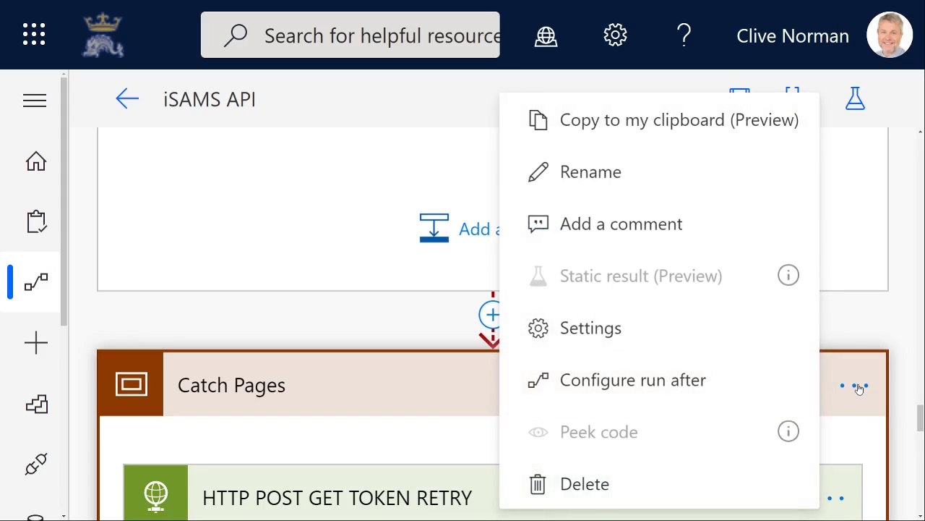
{"action": "left_click", "coordinate": [611, 383]}
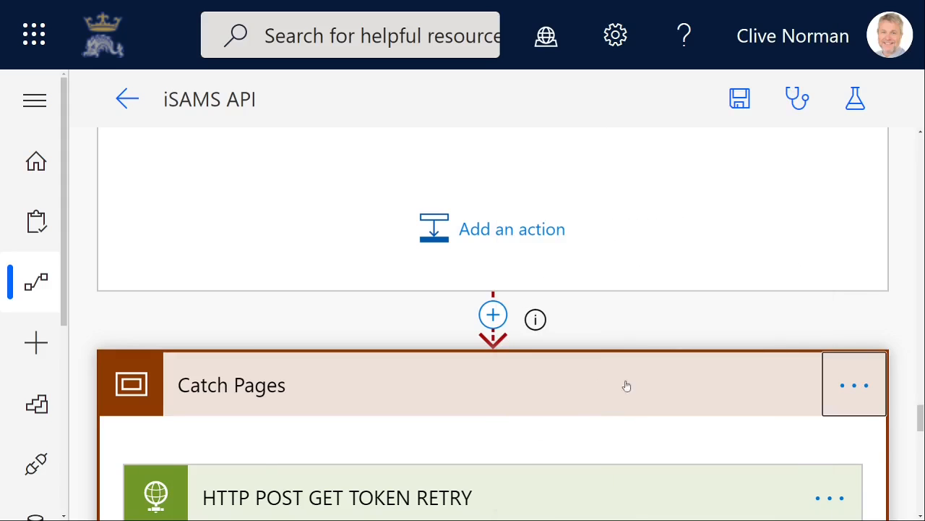
{"action": "scroll", "coordinate": [921, 464], "scroll_direction": "down", "scroll_amount": 2}
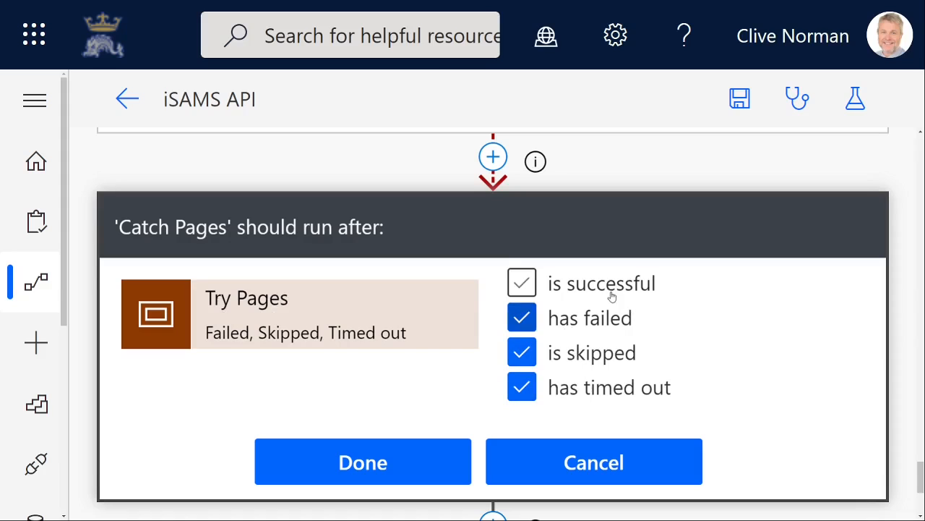
{"action": "left_click", "coordinate": [616, 460]}
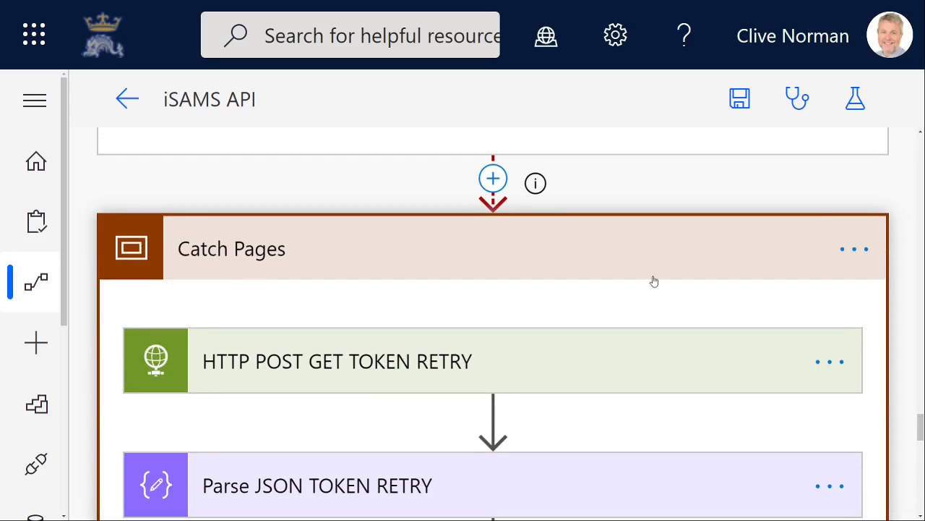
Collapse the Catch Pages and Try Pages scopes.
{"action": "left_click", "coordinate": [650, 261]}
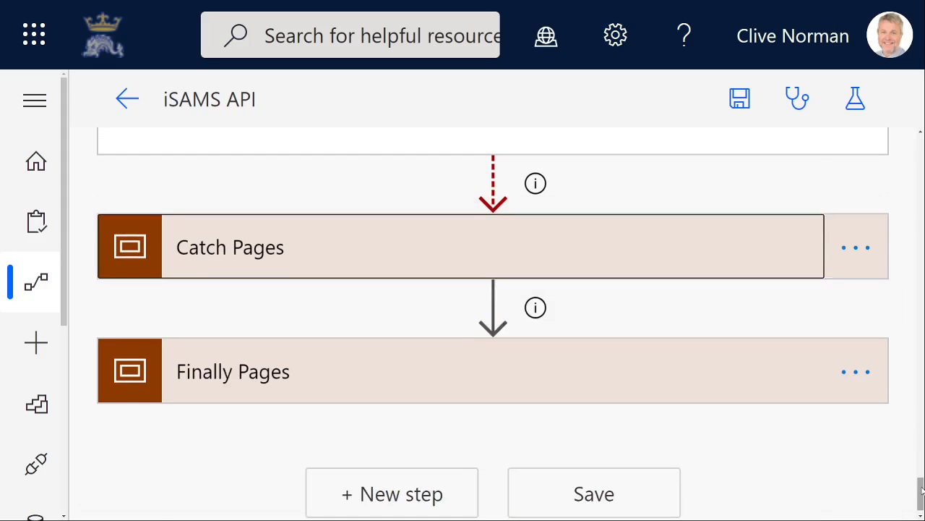
{"action": "left_click_drag", "start_coordinate": [921, 494], "coordinate": [922, 411]}
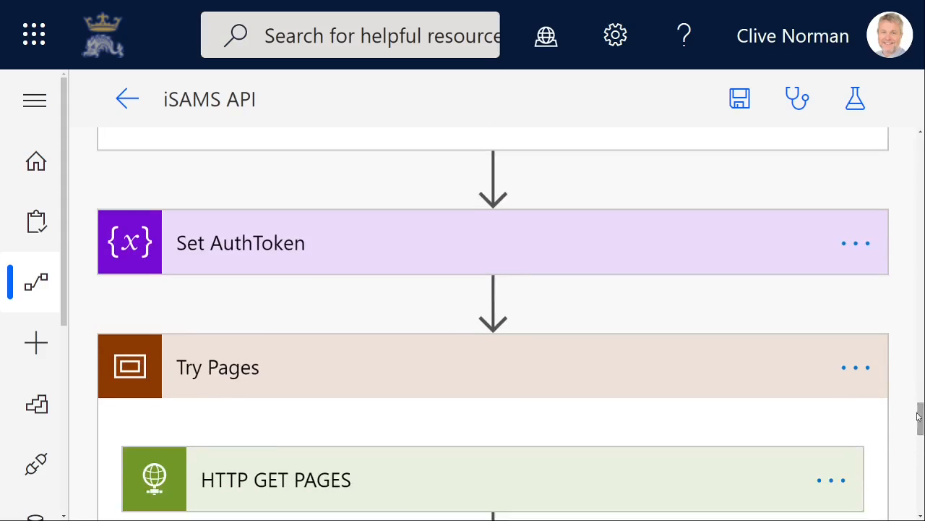
{"action": "left_click", "coordinate": [564, 361]}
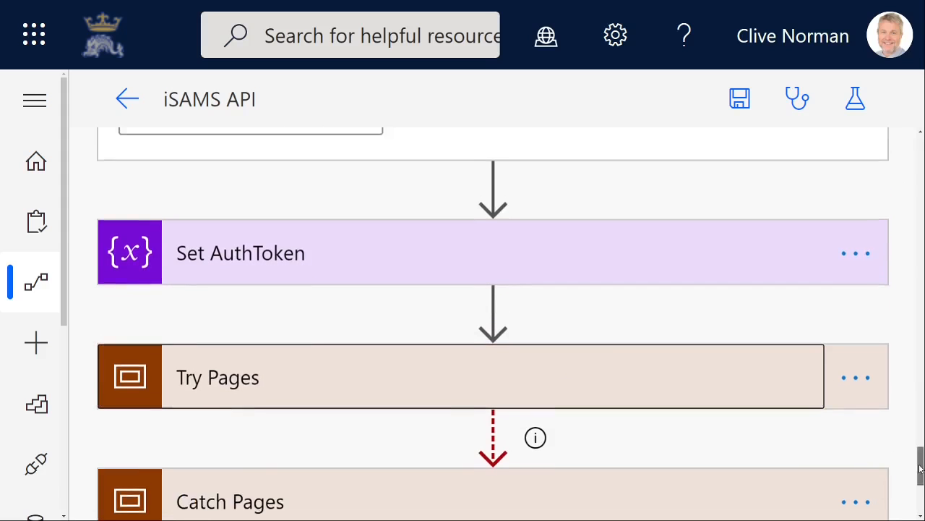
Expand the Try Pages scope and review its action sequence, opening the HTTP GET PAGES action.
{"action": "scroll", "coordinate": [135, 243], "scroll_direction": "down", "scroll_amount": 2}
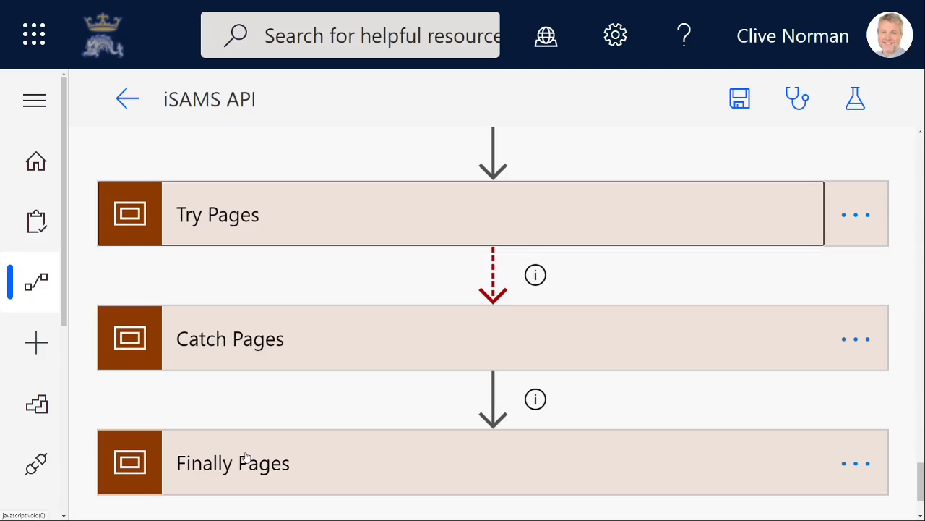
{"action": "left_click", "coordinate": [288, 224]}
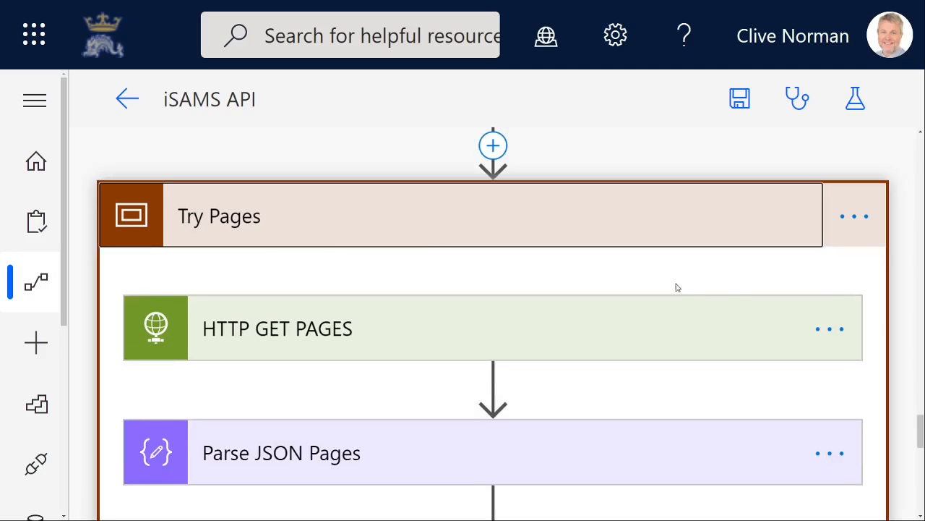
{"action": "left_click_drag", "start_coordinate": [916, 439], "coordinate": [921, 448]}
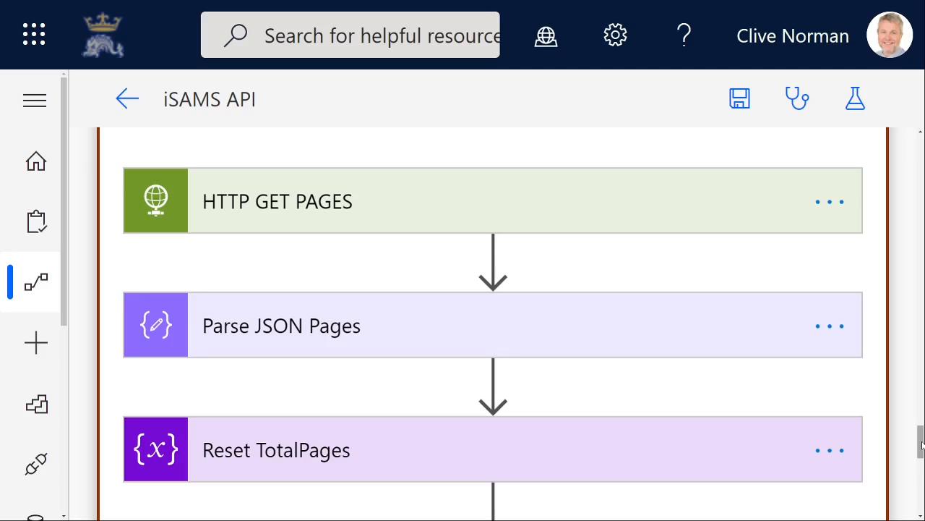
{"action": "mouse_move", "coordinate": [921, 446]}
{"action": "left_mouse_down"}
{"action": "mouse_move", "coordinate": [921, 434]}
{"action": "mouse_move", "coordinate": [921, 446]}
{"action": "left_mouse_up"}
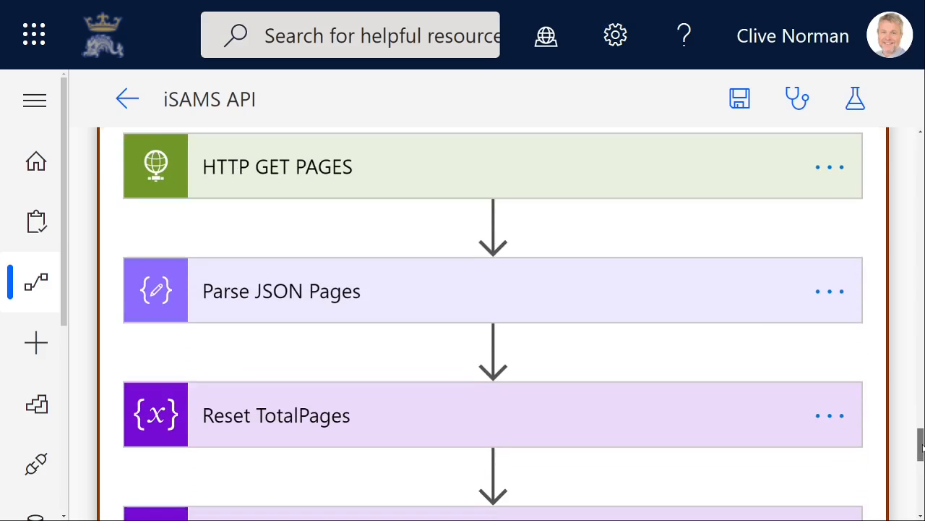
{"action": "left_click", "coordinate": [563, 186]}
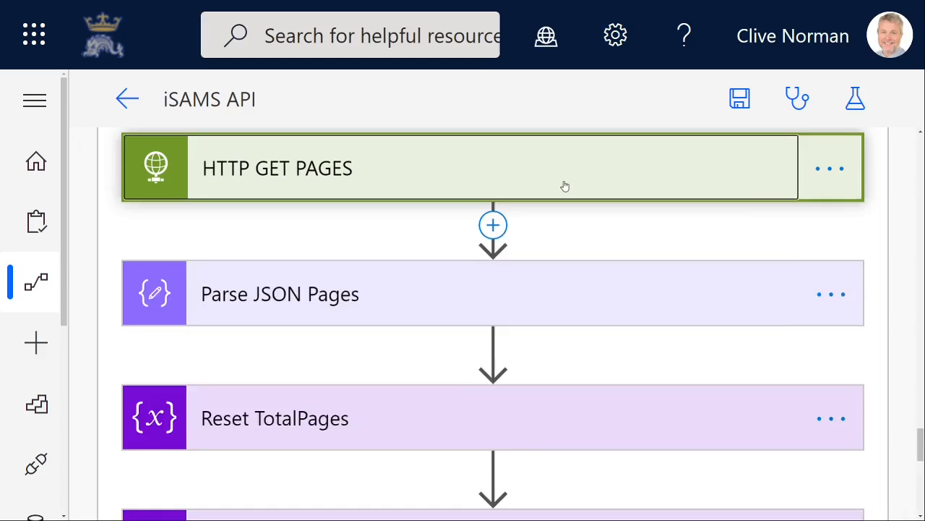
Expand the Reset TotalPages and Set TotalPages actions and compare the values they assign to the totalPages variable.
{"action": "left_click_drag", "start_coordinate": [921, 408], "coordinate": [921, 460]}
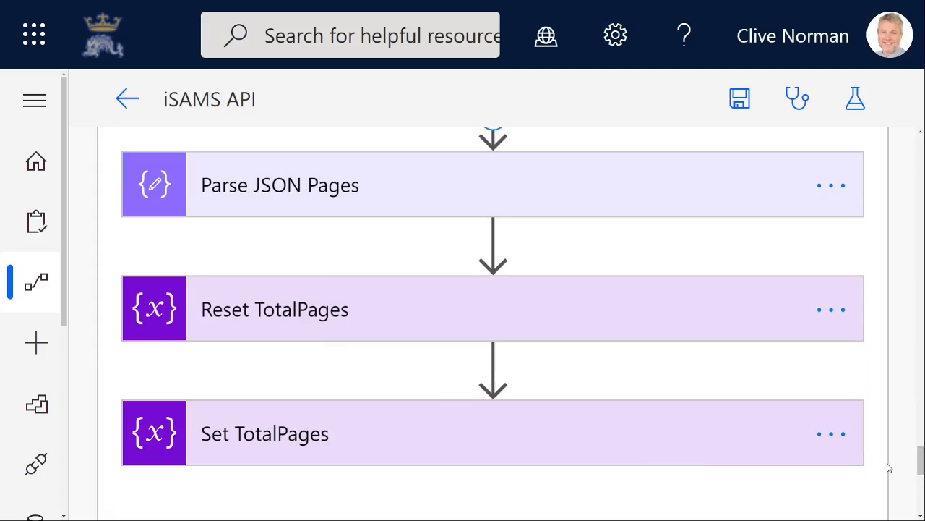
{"action": "left_click", "coordinate": [393, 312]}
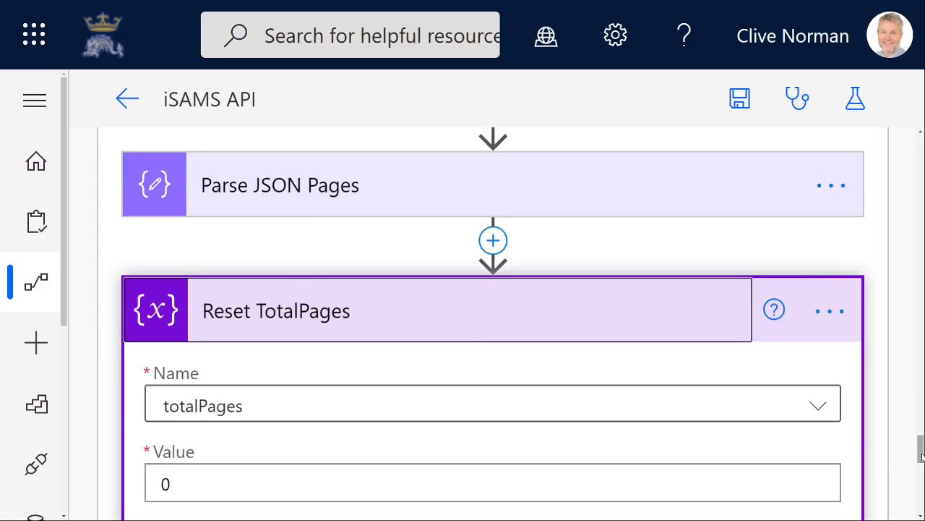
{"action": "left_click_drag", "start_coordinate": [921, 451], "coordinate": [922, 462]}
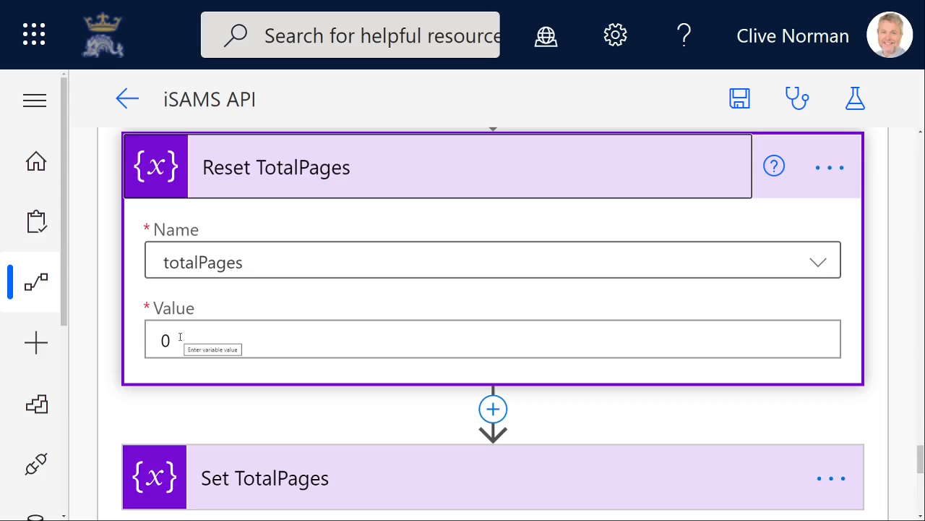
{"action": "left_click_drag", "start_coordinate": [920, 473], "coordinate": [919, 475]}
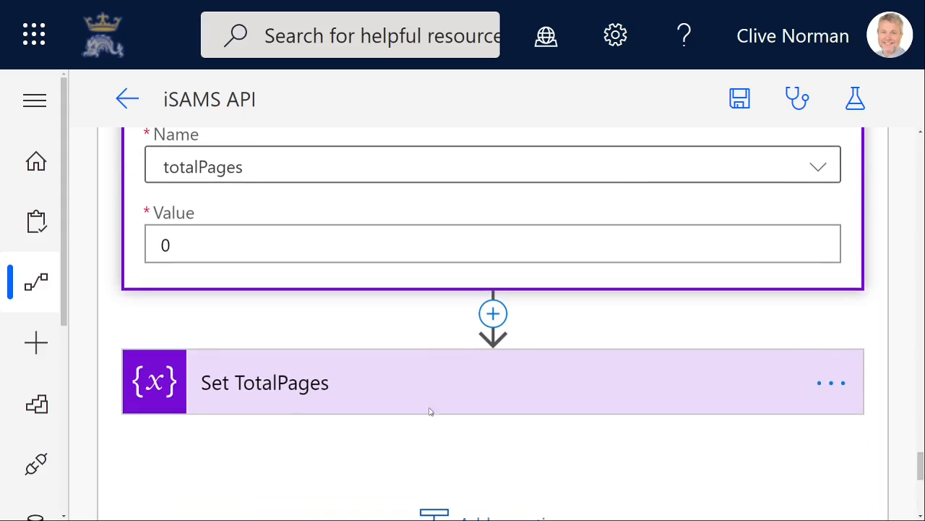
{"action": "left_click", "coordinate": [514, 403]}
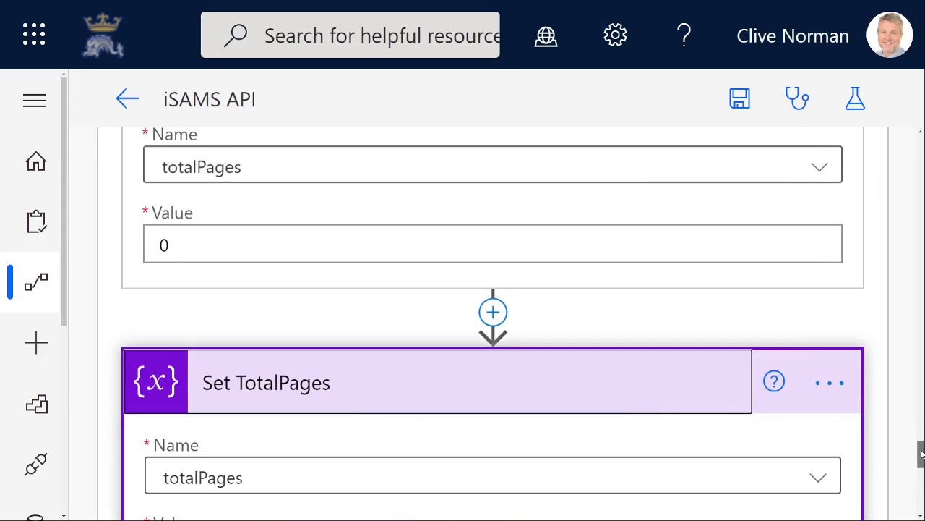
{"action": "scroll", "coordinate": [921, 452], "scroll_direction": "down", "scroll_amount": 3}
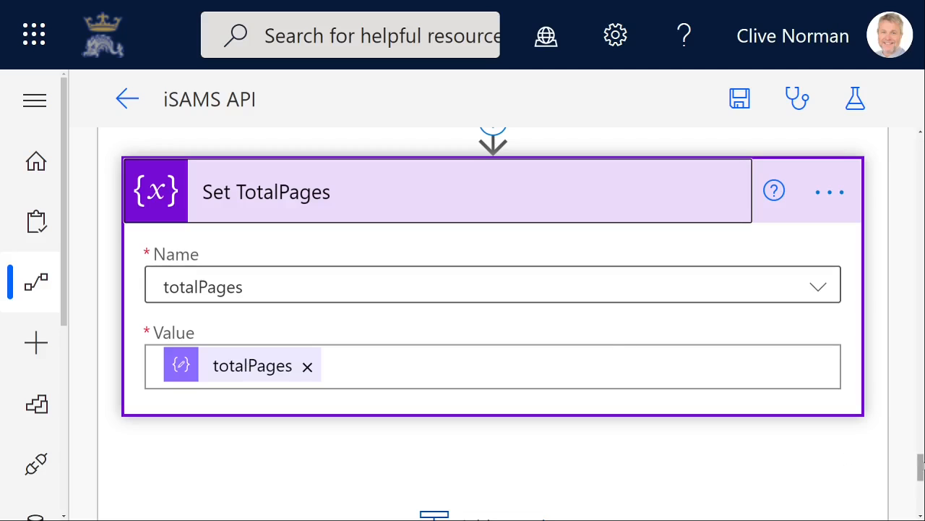
{"action": "scroll", "coordinate": [249, 297], "scroll_direction": "up", "scroll_amount": 4}
{"action": "scroll", "coordinate": [460, 359], "scroll_direction": "up", "scroll_amount": 2}
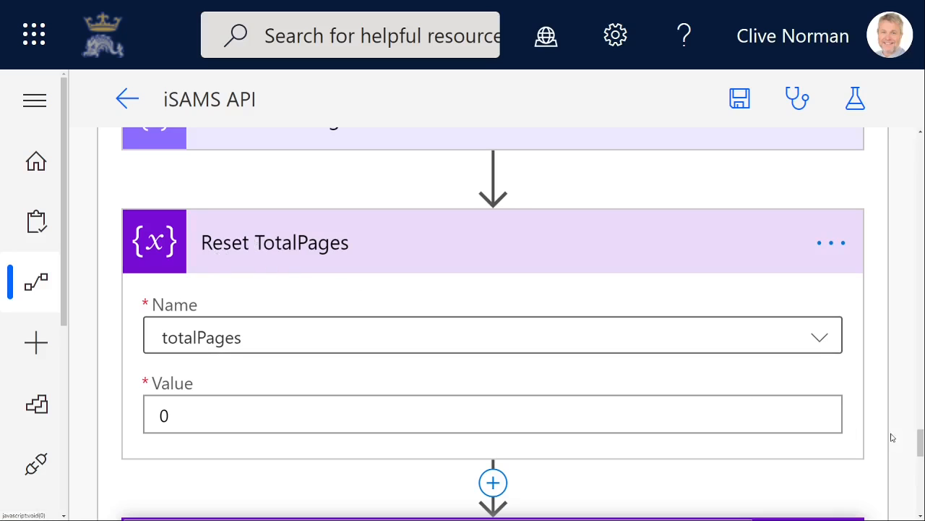
{"action": "scroll", "coordinate": [909, 438], "scroll_direction": "down", "scroll_amount": 1}
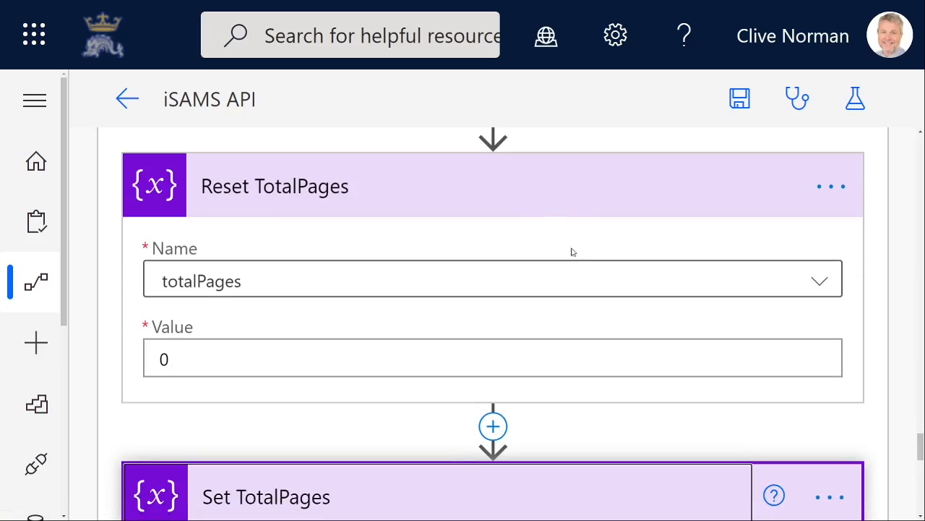
Collapse the Reset TotalPages, Set TotalPages and HTTP GET PAGES actions along with the Try Pages scope.
{"action": "left_click", "coordinate": [543, 198]}
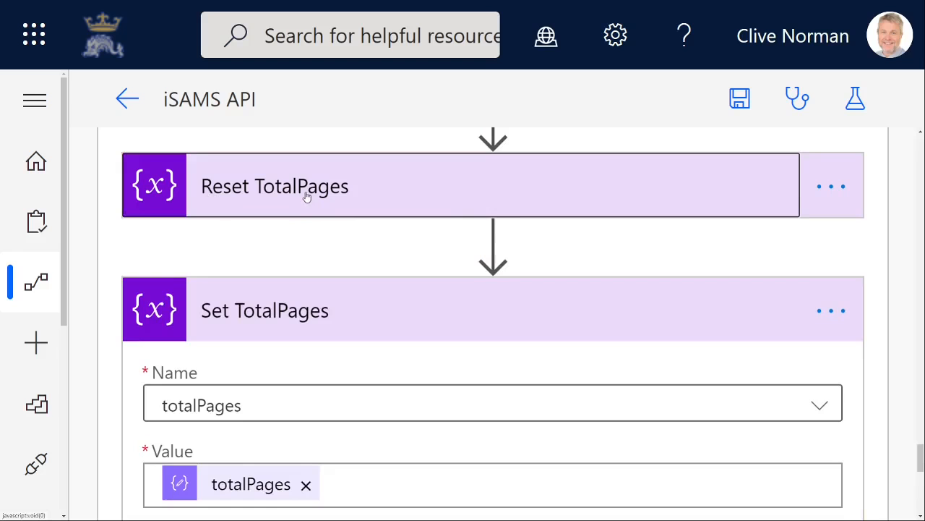
{"action": "left_click", "coordinate": [402, 321]}
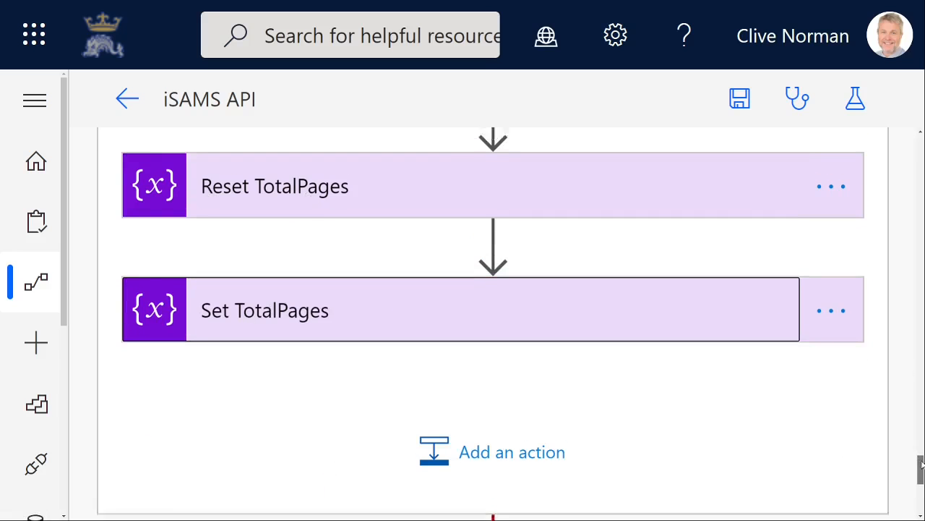
{"action": "left_click_drag", "start_coordinate": [921, 466], "coordinate": [921, 389]}
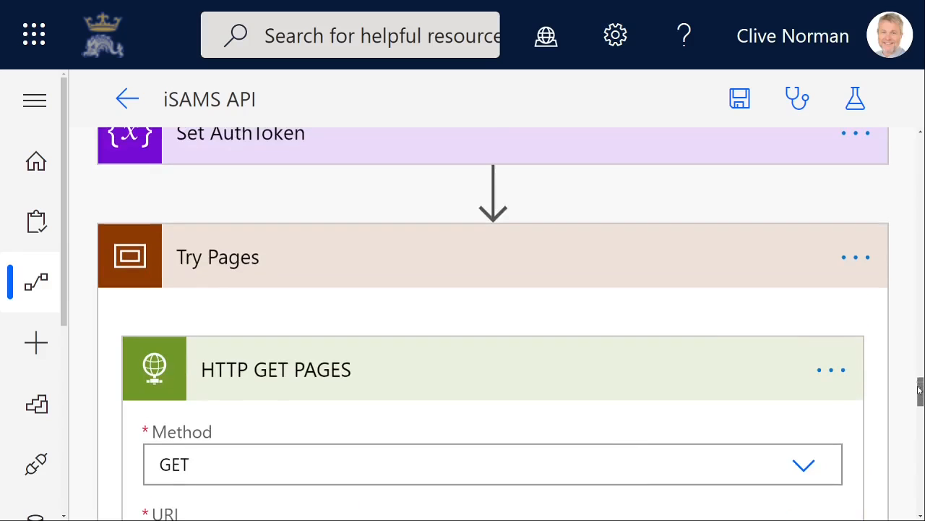
{"action": "left_click", "coordinate": [579, 376]}
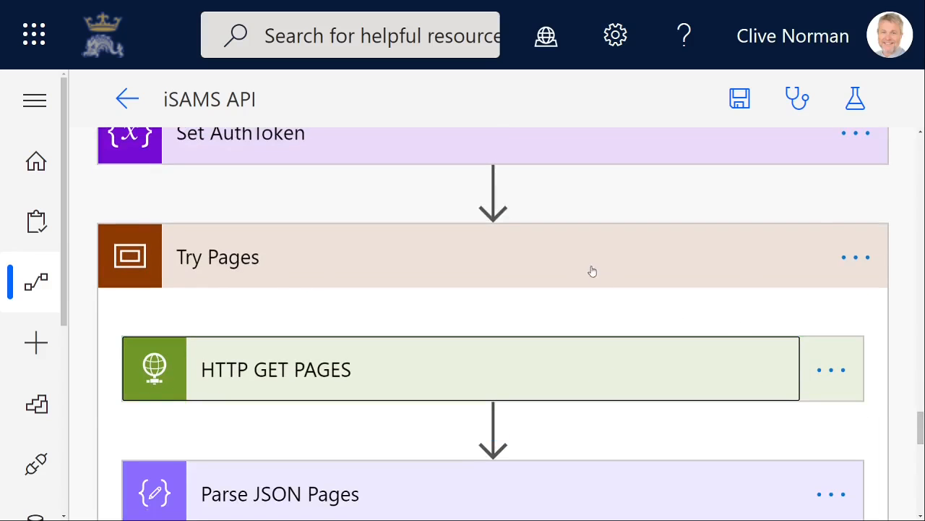
{"action": "left_click", "coordinate": [592, 271]}
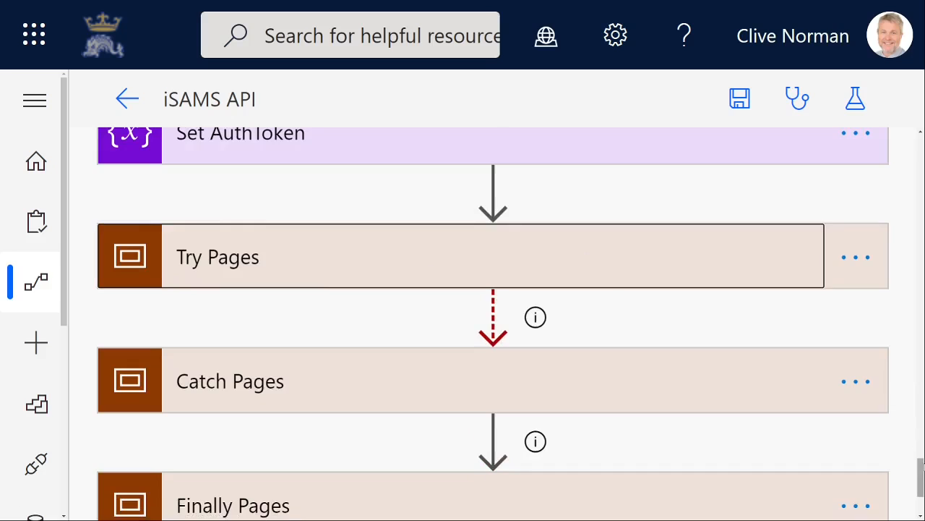
Expand the Finally Pages scope and check its run-after conditions, leaving them without making changes.
{"action": "scroll", "coordinate": [268, 231], "scroll_direction": "down", "scroll_amount": 2}
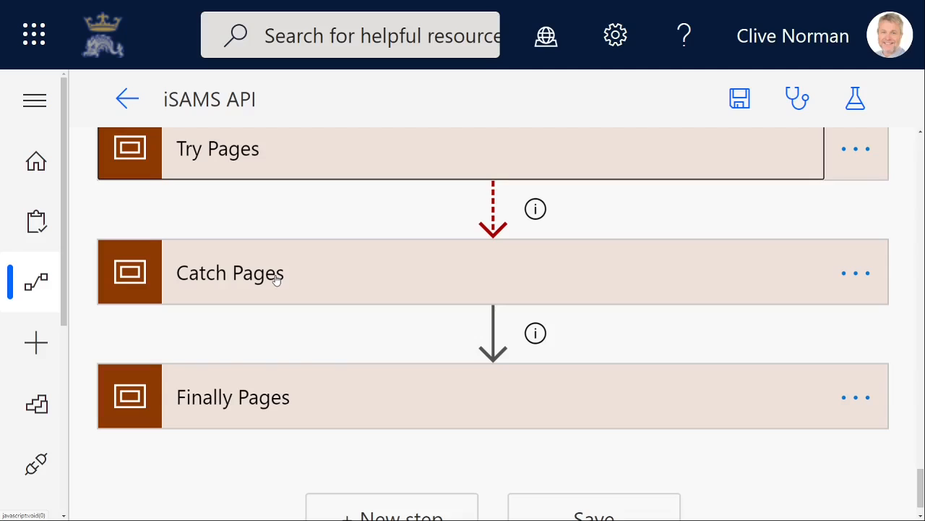
{"action": "left_click", "coordinate": [370, 384]}
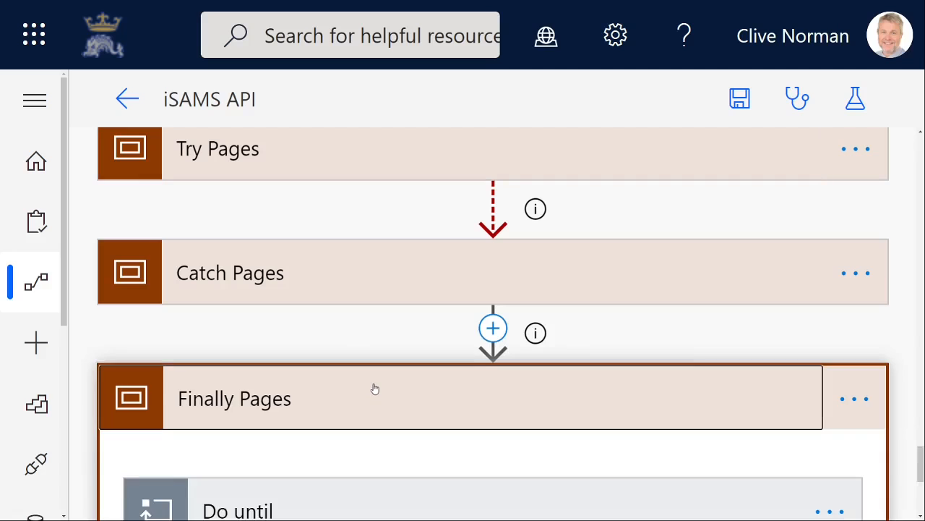
{"action": "left_click", "coordinate": [854, 399]}
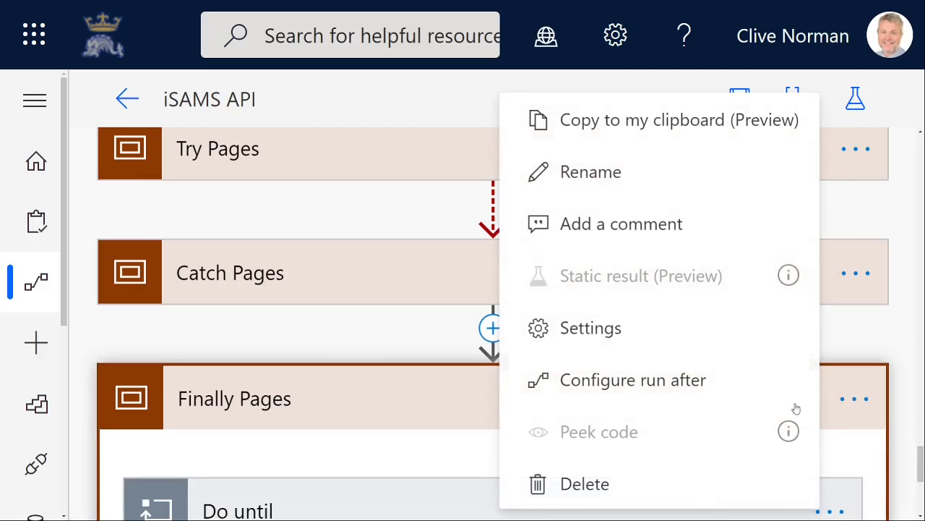
{"action": "left_click", "coordinate": [607, 383]}
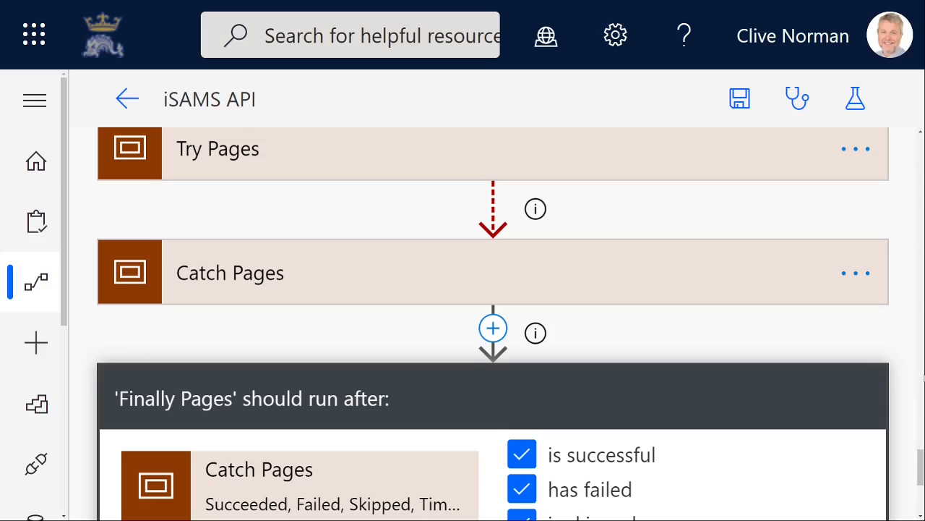
{"action": "scroll", "coordinate": [920, 466], "scroll_direction": "down", "scroll_amount": 3}
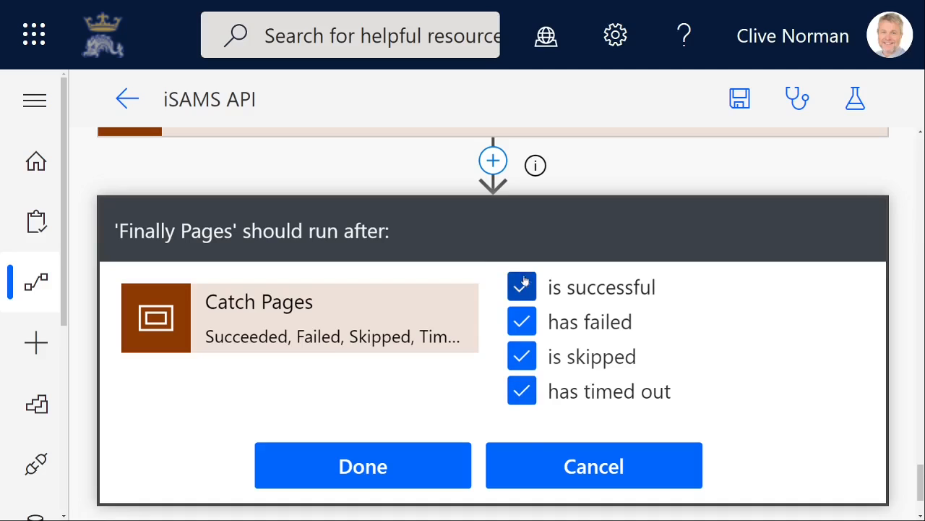
{"action": "left_click", "coordinate": [569, 469]}
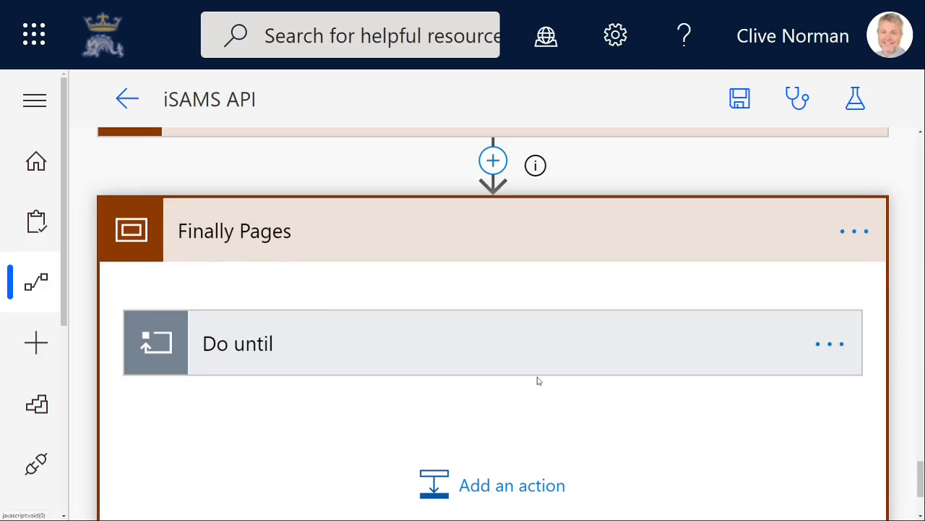
Expand the Do until loop inside Finally Pages and review its exit condition comparing CurrentPage with TotalPages.
{"action": "mouse_move", "coordinate": [921, 472]}
{"action": "left_mouse_down"}
{"action": "mouse_move", "coordinate": [921, 454]}
{"action": "mouse_move", "coordinate": [922, 484]}
{"action": "left_mouse_up"}
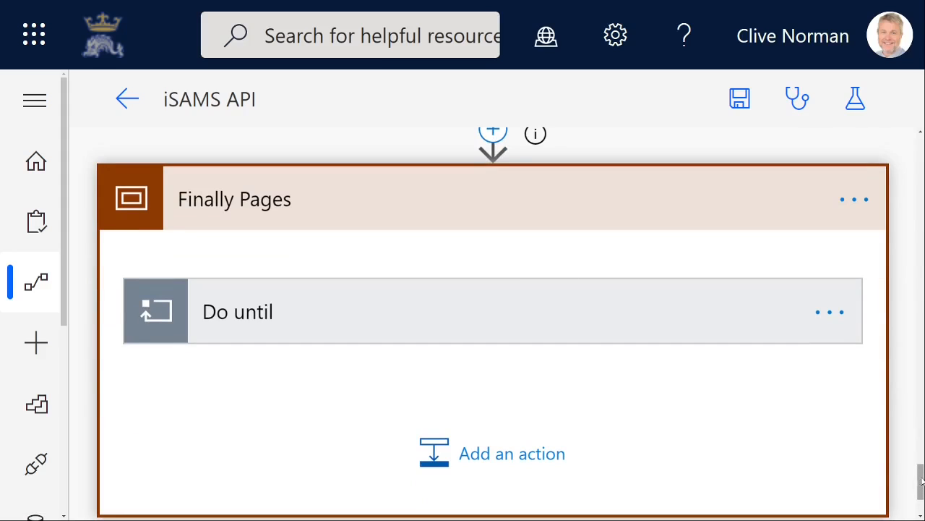
{"action": "left_click", "coordinate": [485, 318]}
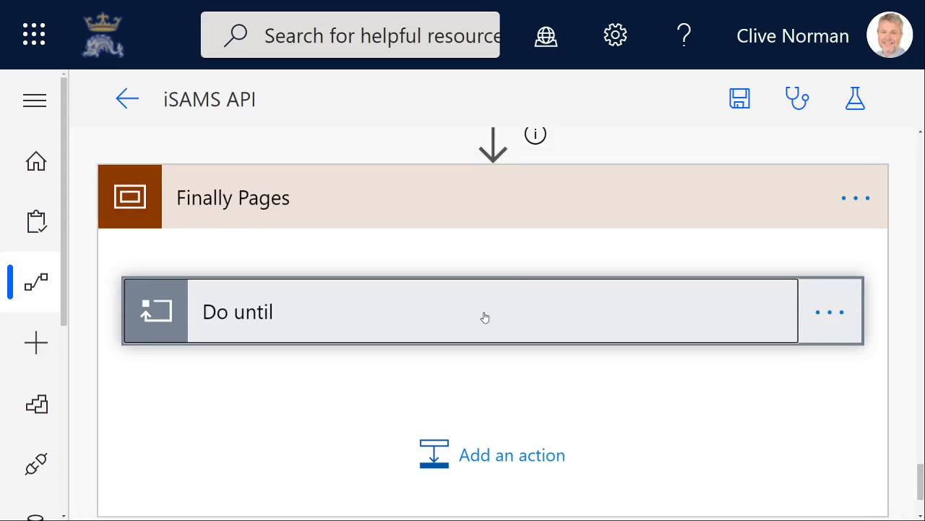
{"action": "mouse_move", "coordinate": [919, 432]}
{"action": "left_mouse_down"}
{"action": "mouse_move", "coordinate": [918, 446]}
{"action": "mouse_move", "coordinate": [921, 434]}
{"action": "left_mouse_up"}
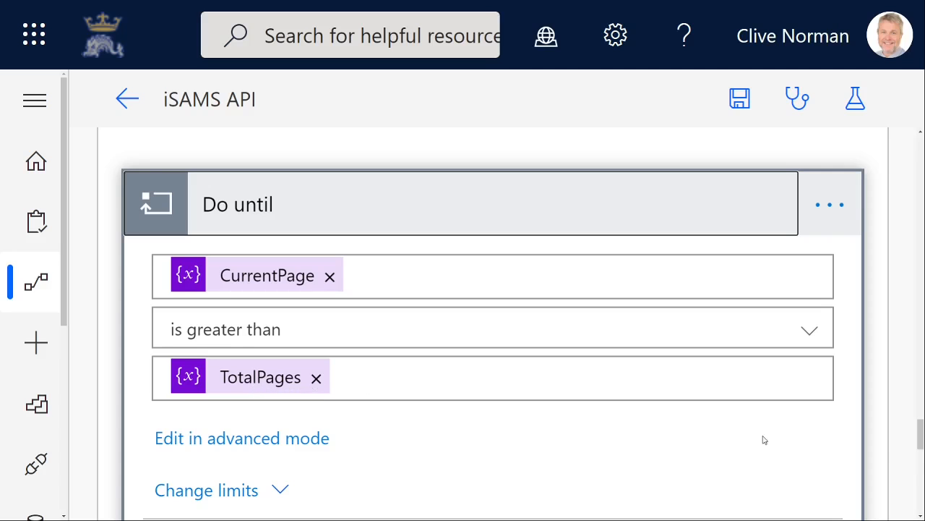
{"action": "mouse_move", "coordinate": [920, 434]}
{"action": "left_mouse_down"}
{"action": "mouse_move", "coordinate": [922, 410]}
{"action": "mouse_move", "coordinate": [922, 446]}
{"action": "left_mouse_up"}
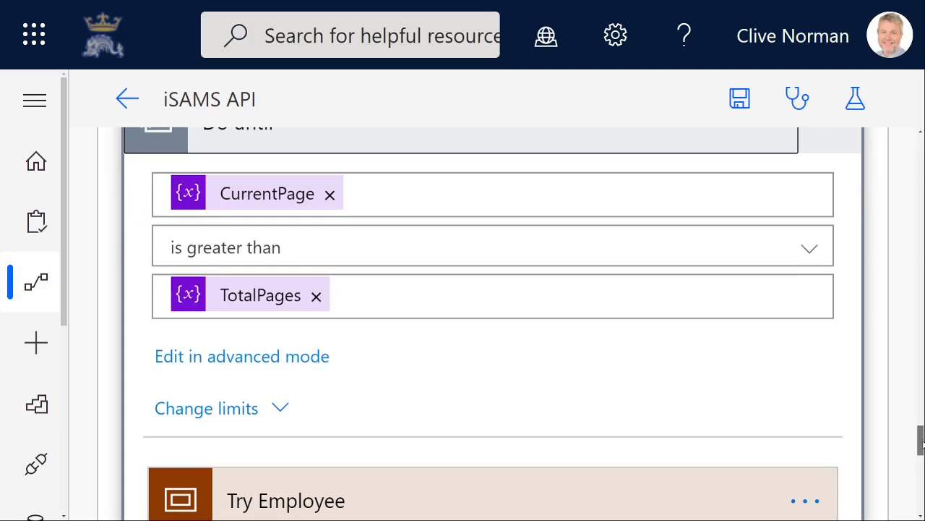
{"action": "left_click_drag", "start_coordinate": [922, 446], "coordinate": [922, 443]}
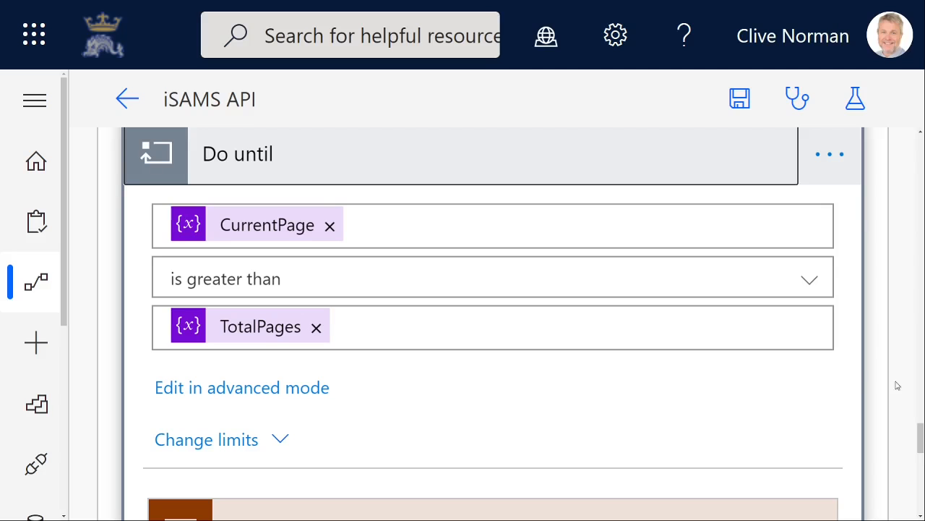
{"action": "left_click_drag", "start_coordinate": [924, 443], "coordinate": [924, 450]}
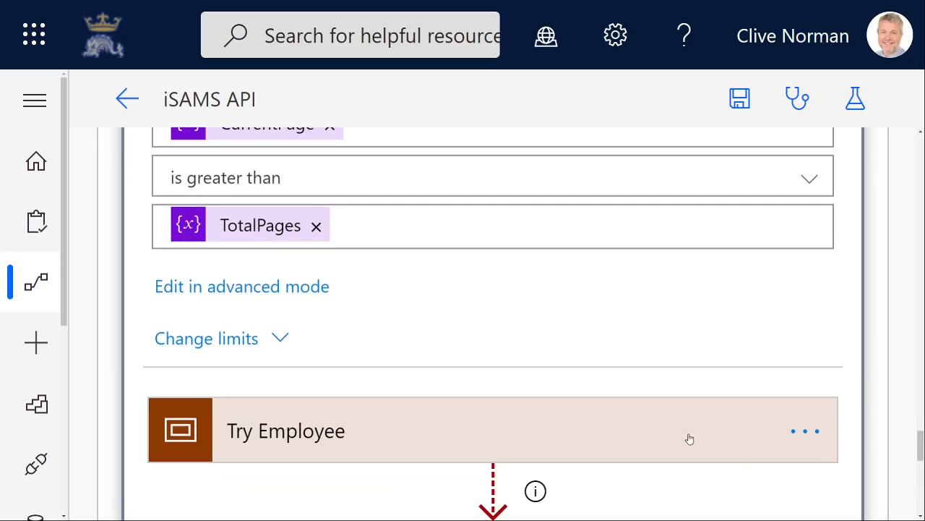
Show the Do until loop's limits, check the count and timeout against the exit condition, and hide the limits again.
{"action": "left_click", "coordinate": [279, 340]}
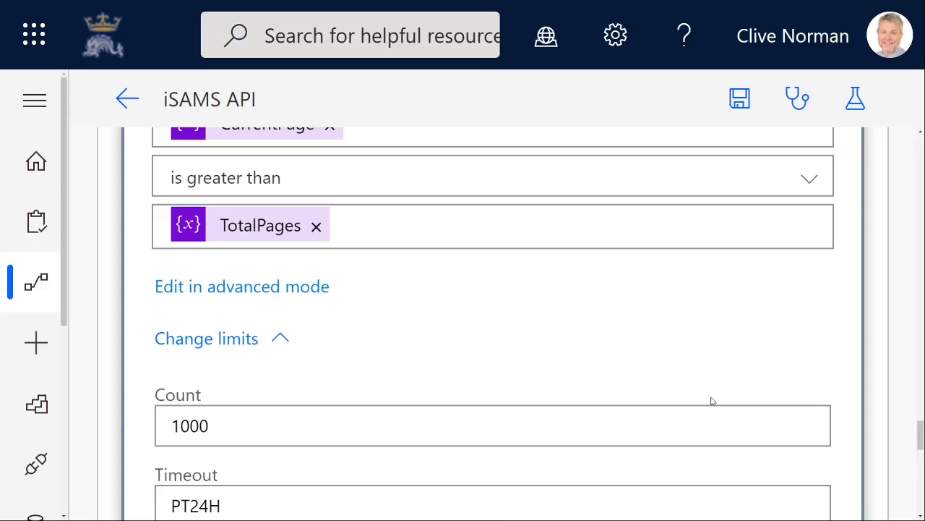
{"action": "scroll", "coordinate": [921, 443], "scroll_direction": "down", "scroll_amount": 1}
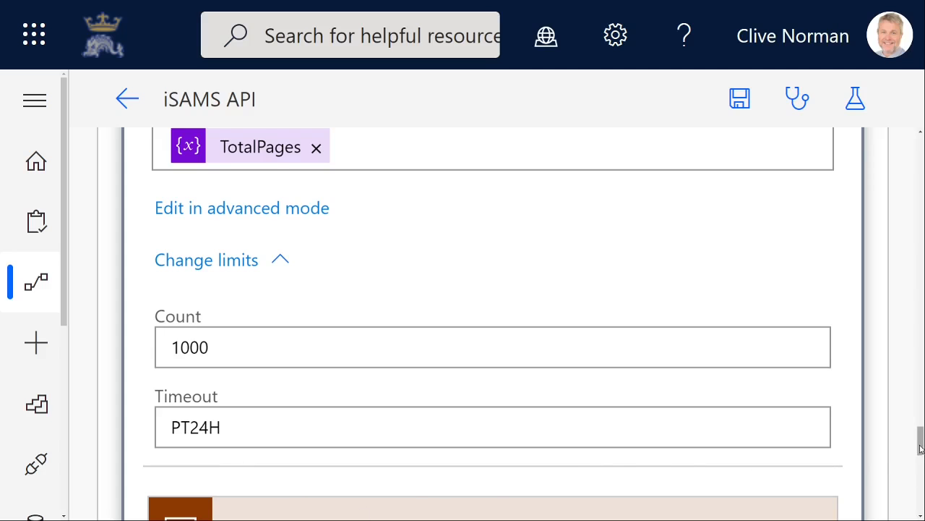
{"action": "left_click_drag", "start_coordinate": [919, 443], "coordinate": [921, 432]}
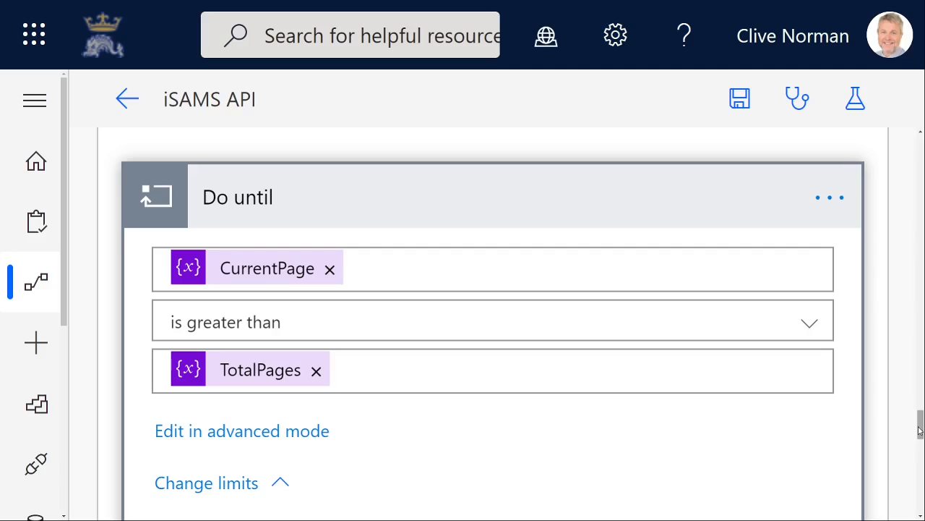
{"action": "mouse_move", "coordinate": [920, 431]}
{"action": "left_mouse_down"}
{"action": "mouse_move", "coordinate": [904, 449]}
{"action": "mouse_move", "coordinate": [921, 436]}
{"action": "left_mouse_up"}
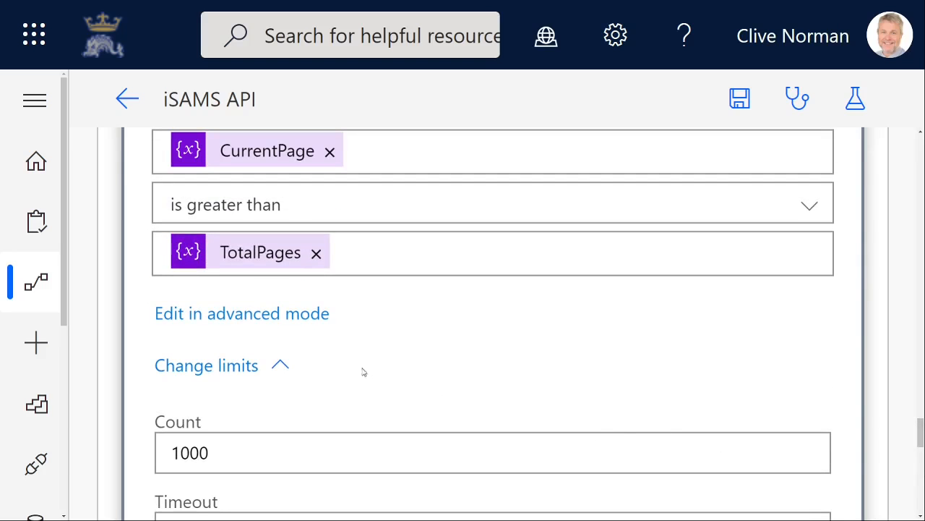
{"action": "left_click", "coordinate": [279, 366]}
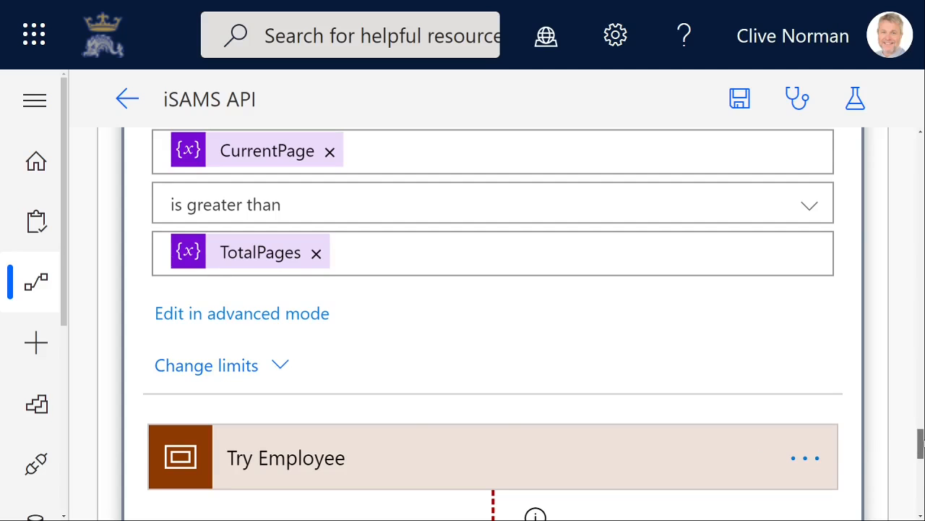
Expand the Try Employee scope and its HTTP GET EMPLOYEE action, and review the method, paged URI and Authorization header.
{"action": "left_click_drag", "start_coordinate": [921, 447], "coordinate": [922, 464]}
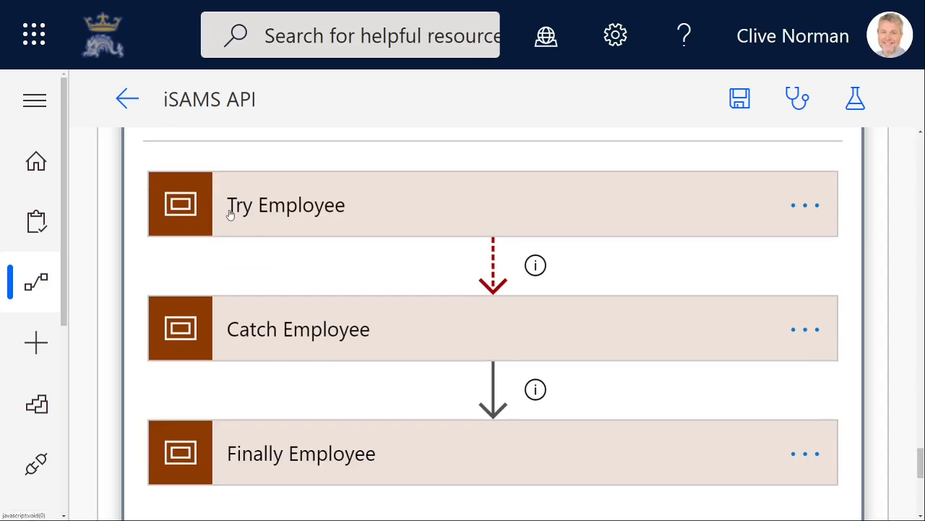
{"action": "mouse_move", "coordinate": [346, 262]}
{"action": "left_click", "coordinate": [377, 206]}
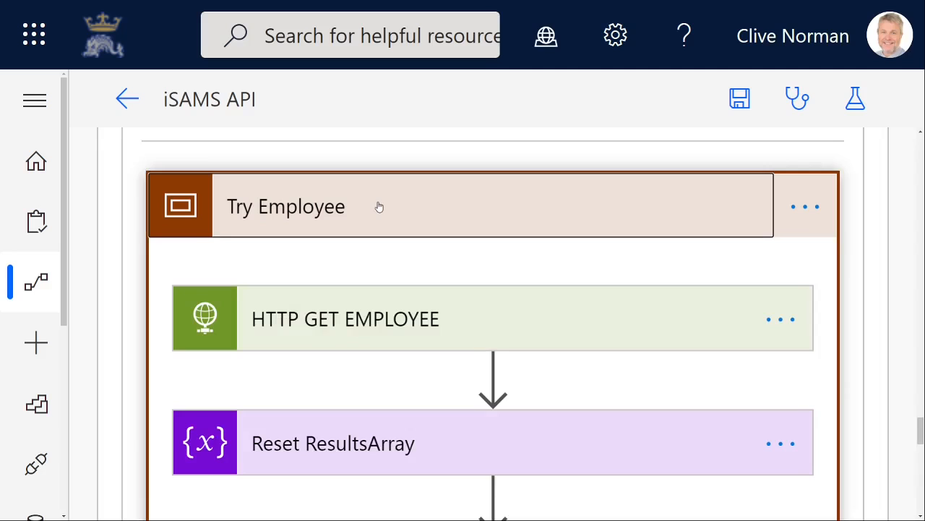
{"action": "left_click", "coordinate": [499, 327]}
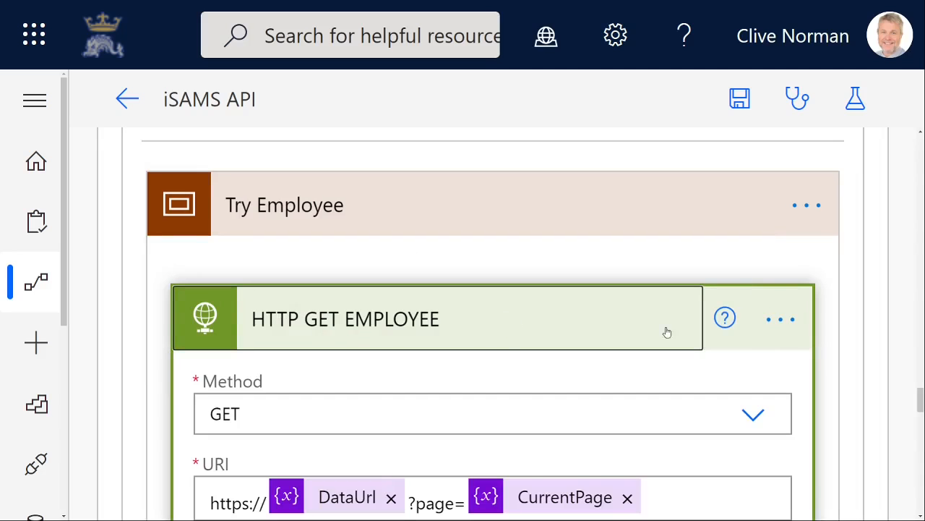
{"action": "left_click_drag", "start_coordinate": [919, 400], "coordinate": [920, 418]}
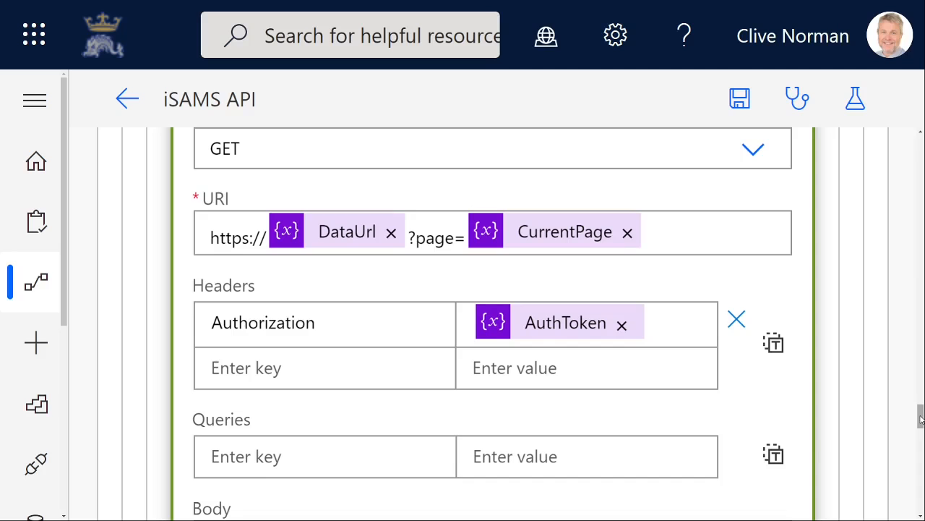
{"action": "left_click_drag", "start_coordinate": [921, 418], "coordinate": [921, 415]}
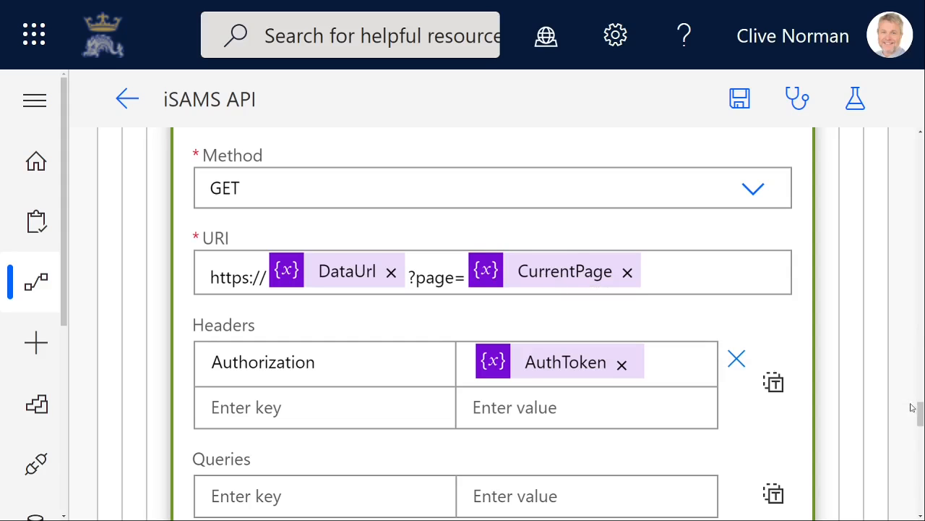
{"action": "scroll", "coordinate": [527, 332], "scroll_direction": "down", "scroll_amount": 1}
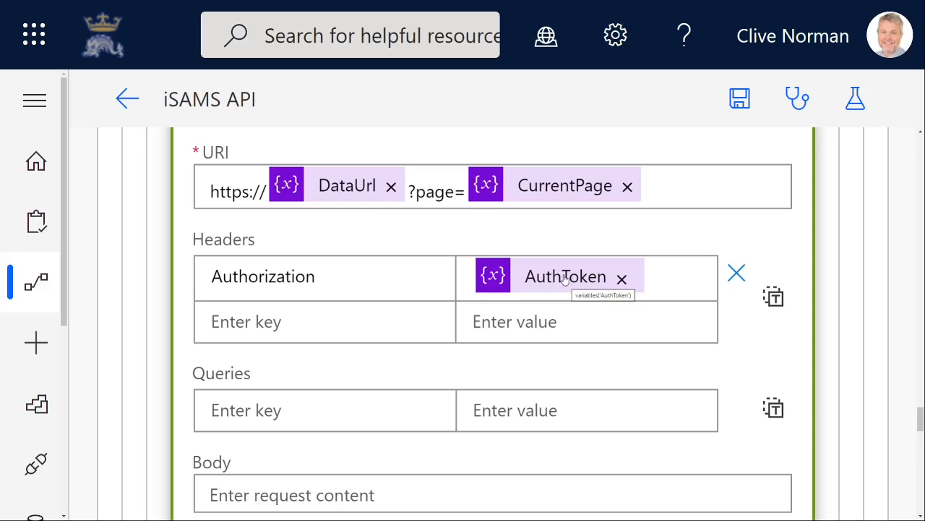
Expand the Set ResultsArray action in Try Employee and check which variable it sets and the value assigned.
{"action": "left_click_drag", "start_coordinate": [922, 422], "coordinate": [921, 454]}
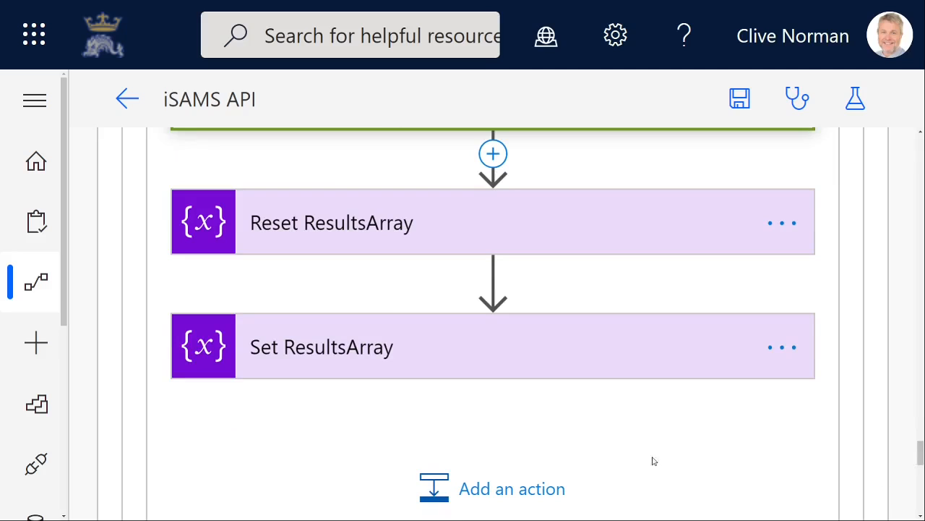
{"action": "left_click", "coordinate": [507, 361]}
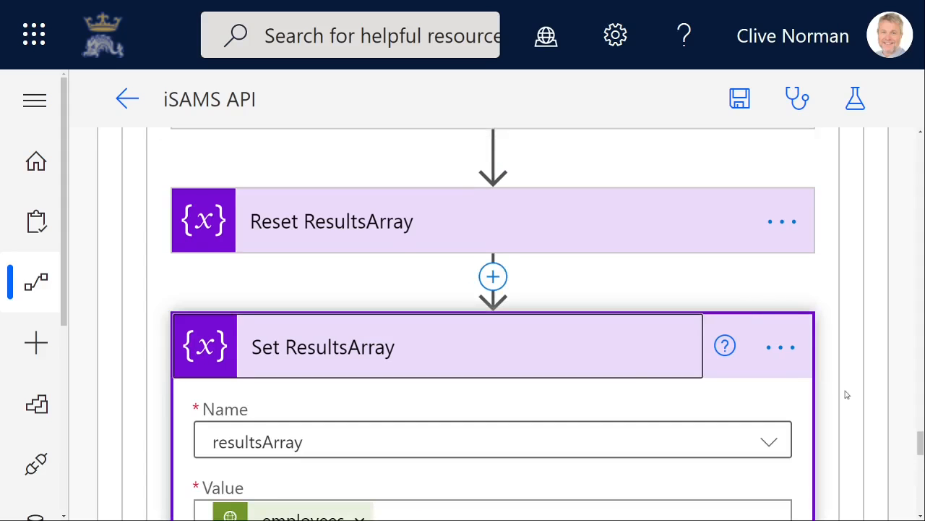
{"action": "left_click_drag", "start_coordinate": [921, 444], "coordinate": [921, 453]}
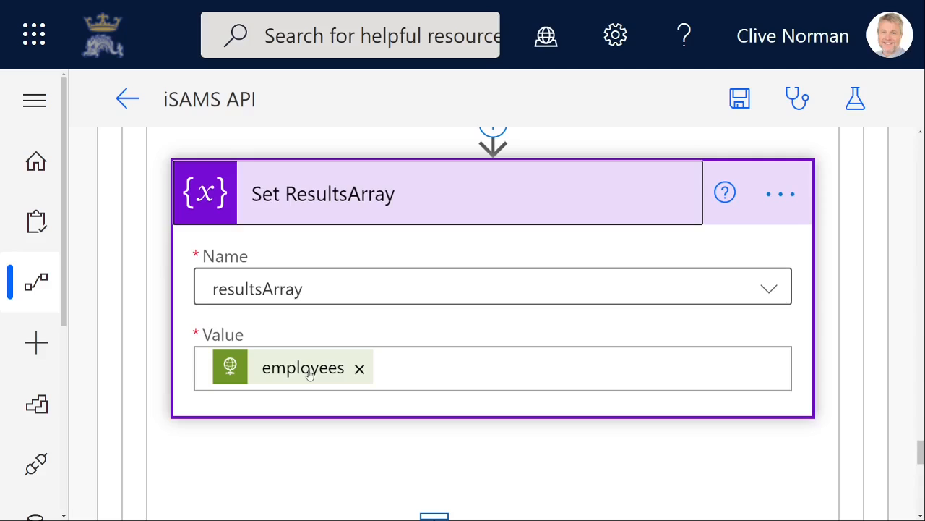
{"action": "mouse_move", "coordinate": [312, 373]}
Expand the Reset ResultsArray action and compare its value with the one assigned in Set ResultsArray.
{"action": "left_click_drag", "start_coordinate": [921, 451], "coordinate": [919, 434]}
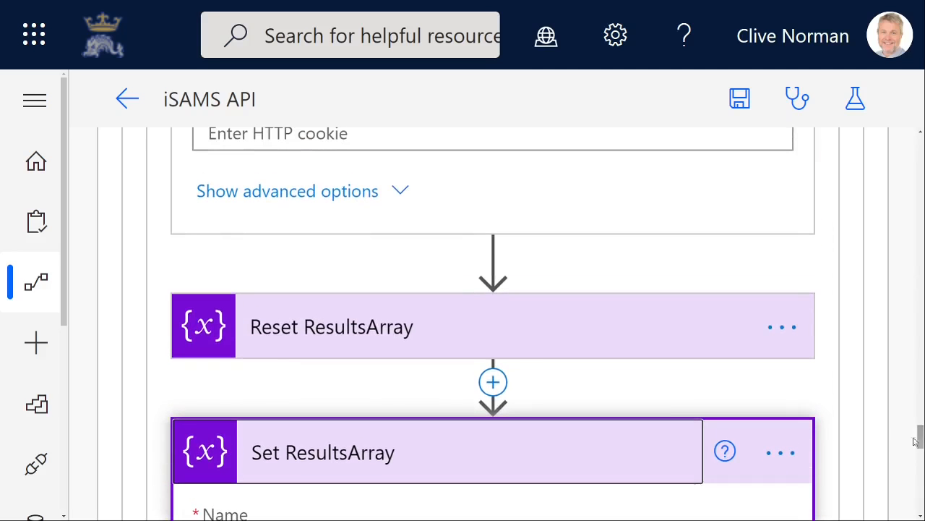
{"action": "left_click", "coordinate": [456, 337]}
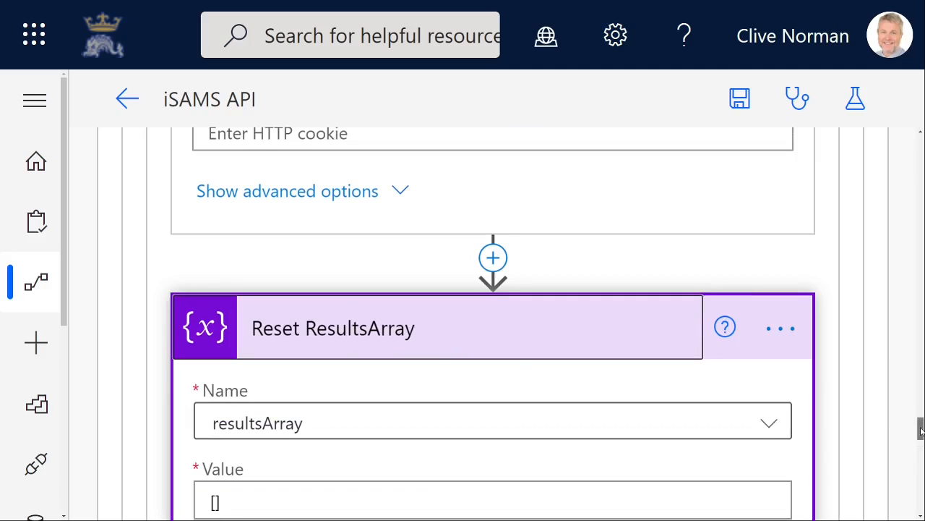
{"action": "left_click_drag", "start_coordinate": [918, 428], "coordinate": [920, 436]}
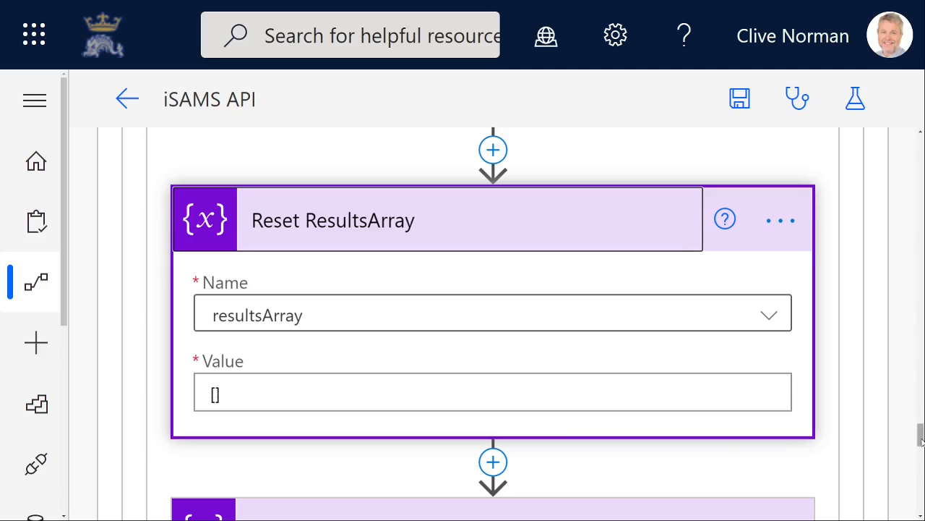
{"action": "left_click_drag", "start_coordinate": [921, 438], "coordinate": [922, 465]}
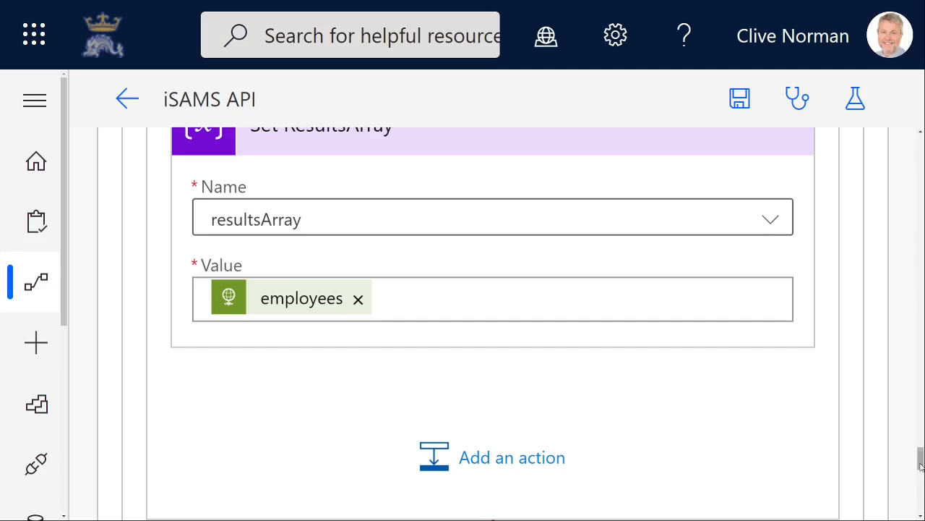
{"action": "left_click_drag", "start_coordinate": [922, 467], "coordinate": [922, 438]}
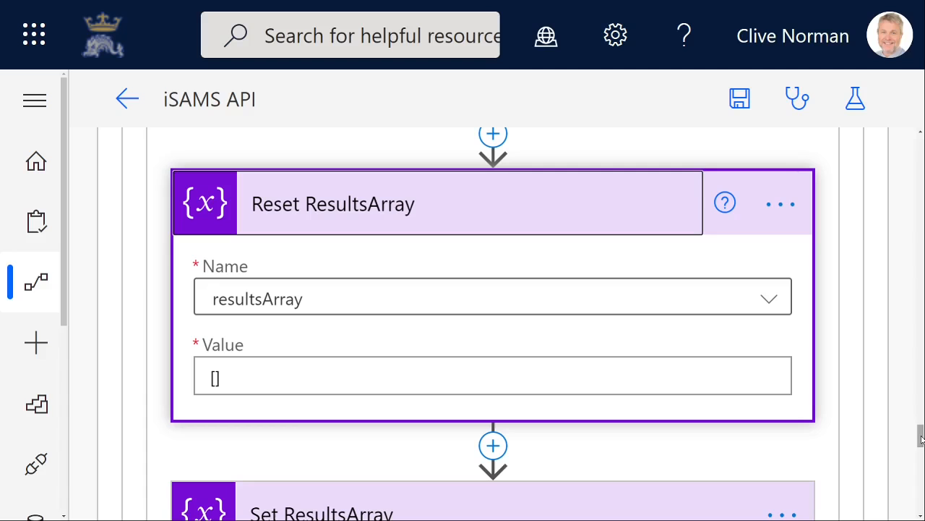
Collapse the HTTP GET EMPLOYEE, Reset ResultsArray and Set ResultsArray actions inside Try Employee.
{"action": "left_click_drag", "start_coordinate": [921, 437], "coordinate": [920, 390]}
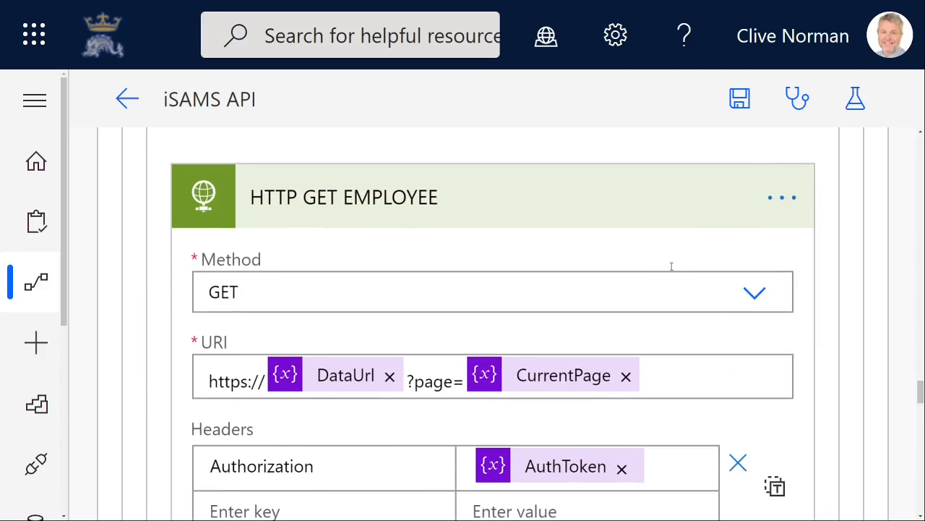
{"action": "left_click", "coordinate": [629, 210]}
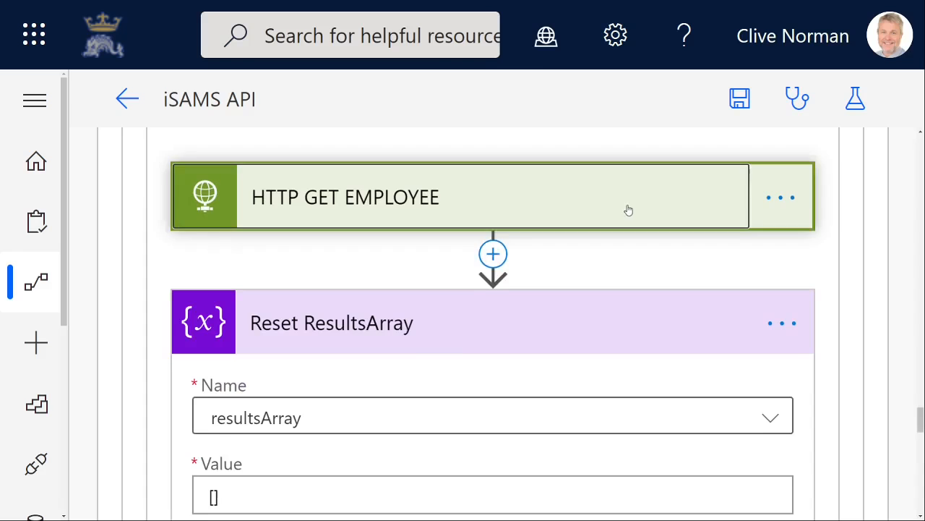
{"action": "left_click", "coordinate": [605, 333]}
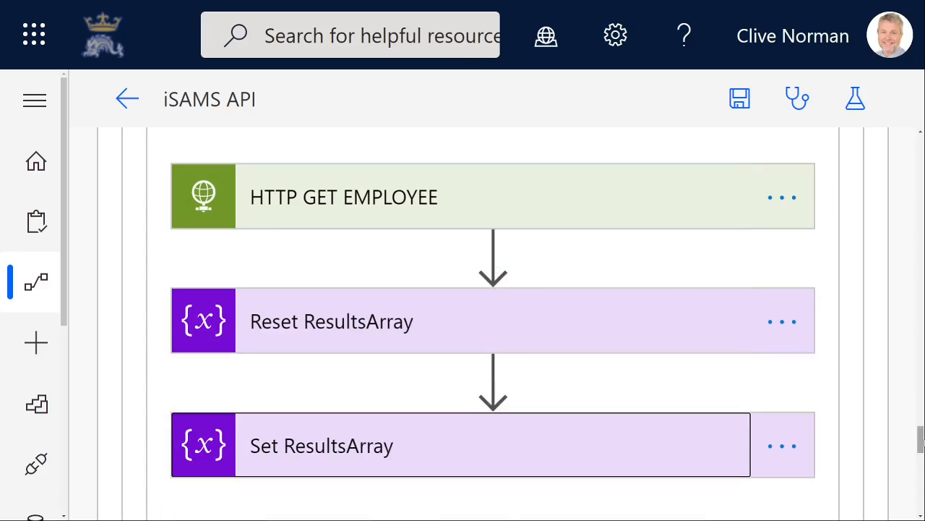
Expand the Catch Employee scope to check its retry actions, and collapse it again.
{"action": "left_click_drag", "start_coordinate": [920, 437], "coordinate": [921, 483]}
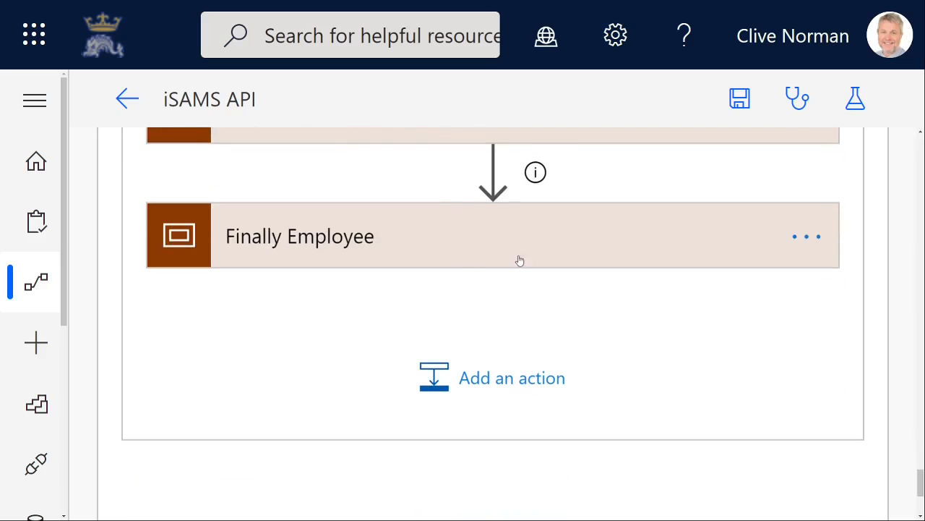
{"action": "left_click_drag", "start_coordinate": [921, 483], "coordinate": [922, 473]}
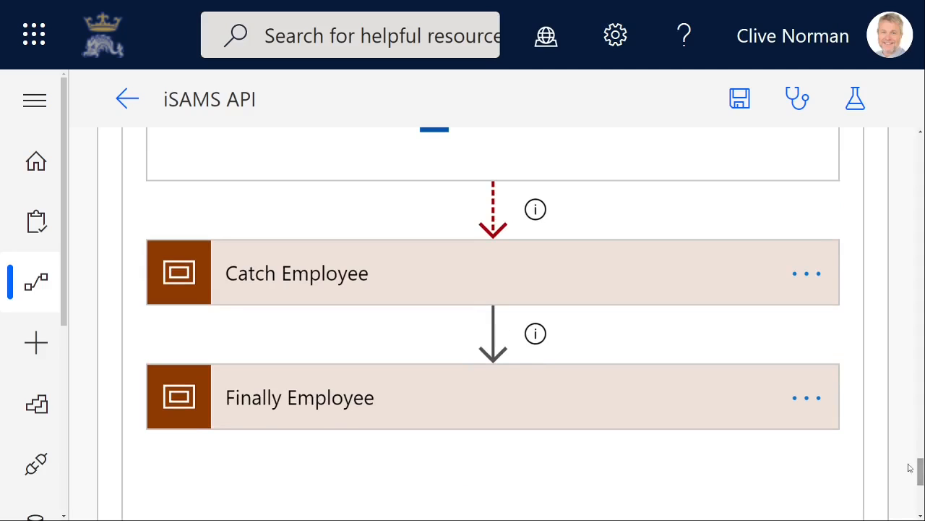
{"action": "left_click", "coordinate": [488, 272]}
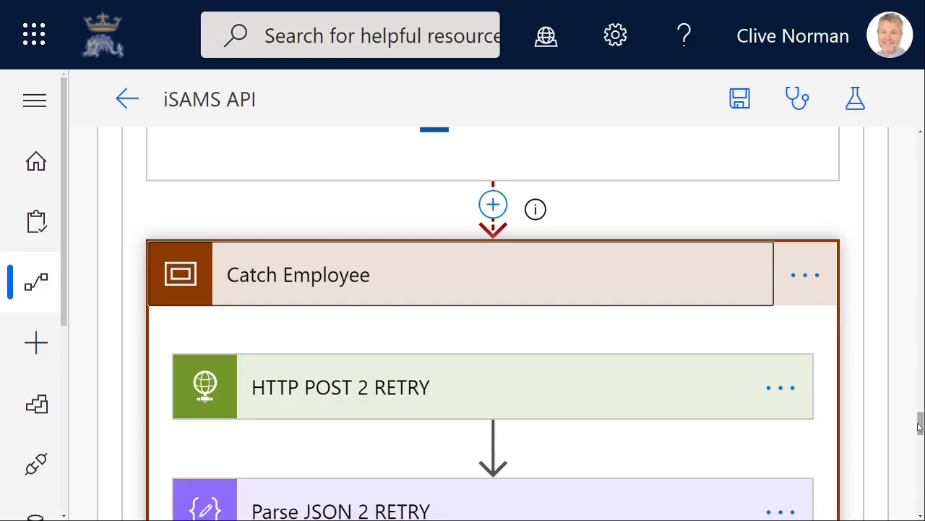
{"action": "mouse_move", "coordinate": [920, 423]}
{"action": "left_mouse_down"}
{"action": "mouse_move", "coordinate": [920, 447]}
{"action": "mouse_move", "coordinate": [921, 422]}
{"action": "left_mouse_up"}
{"action": "left_click", "coordinate": [611, 315]}
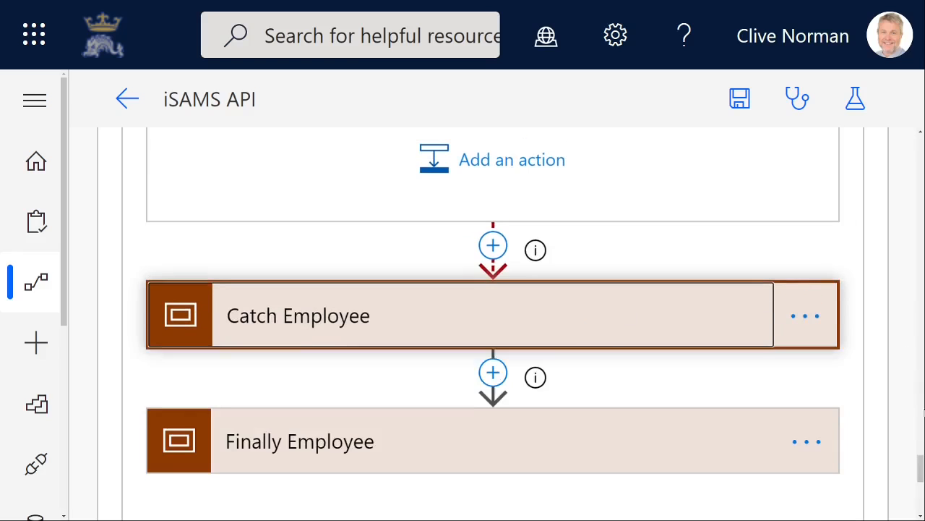
Expand the Finally Employee scope, check the variable and value in Increment CurrentPage, and collapse that action.
{"action": "left_click_drag", "start_coordinate": [921, 472], "coordinate": [921, 484]}
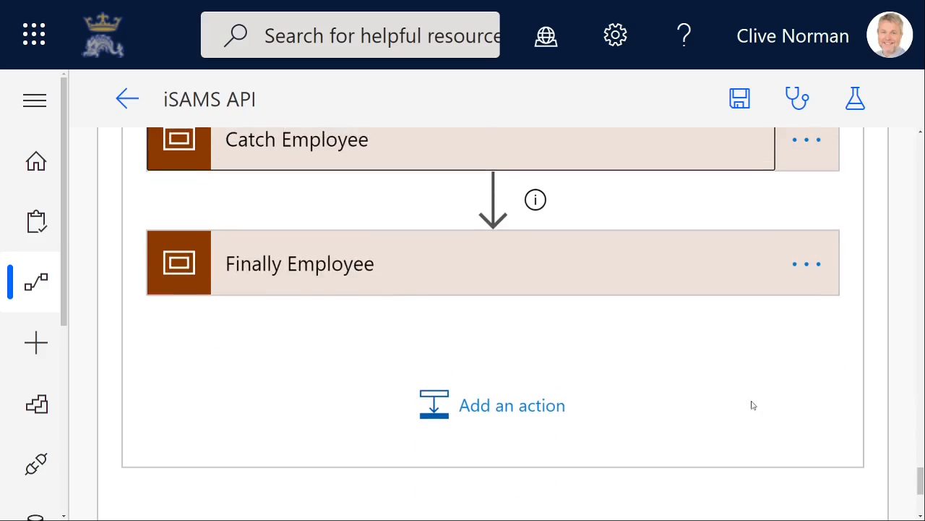
{"action": "left_click", "coordinate": [427, 264]}
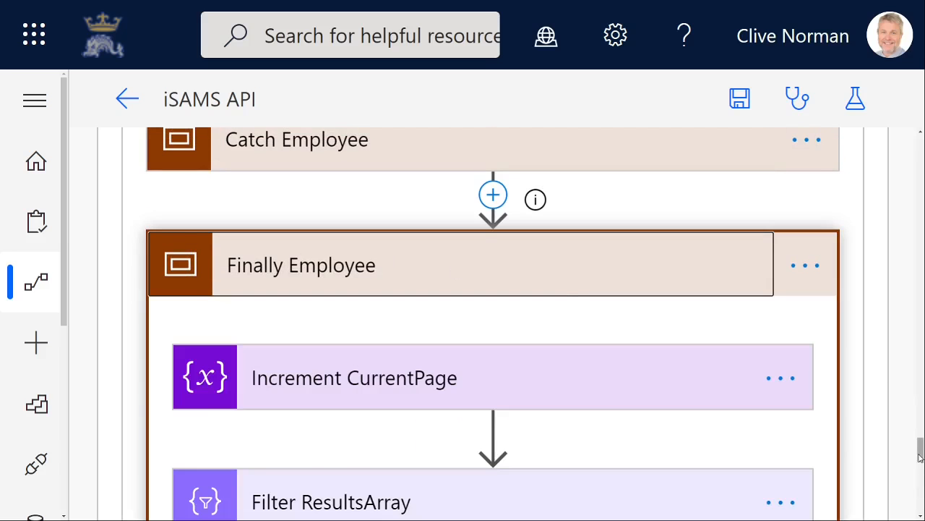
{"action": "left_click_drag", "start_coordinate": [921, 457], "coordinate": [922, 467]}
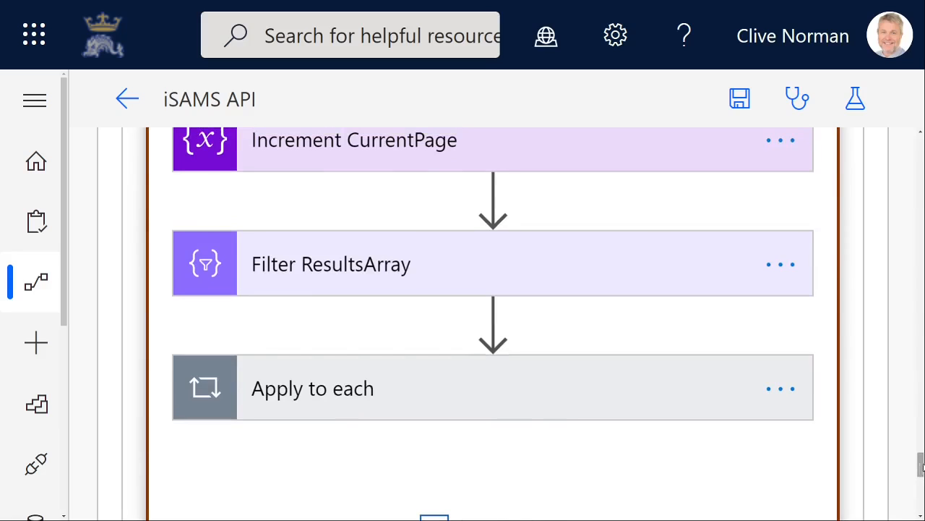
{"action": "left_click", "coordinate": [539, 159]}
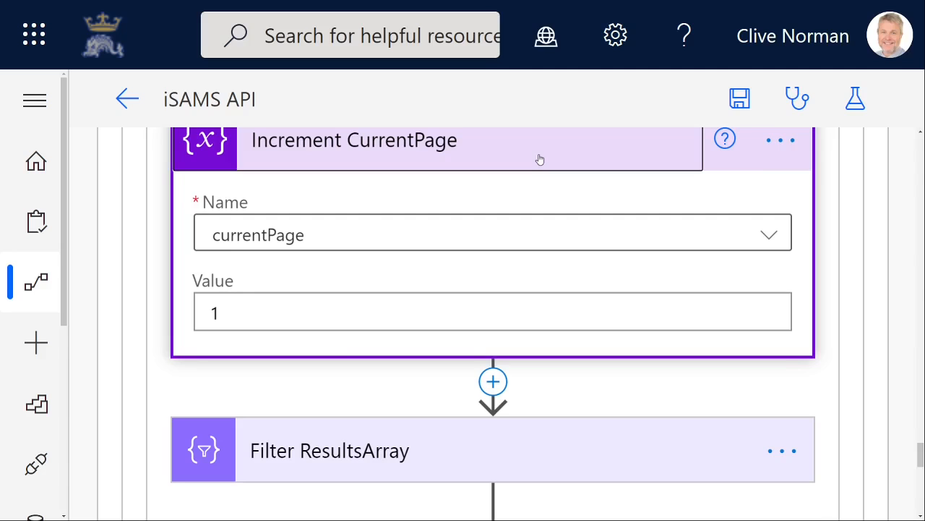
{"action": "left_click", "coordinate": [539, 159]}
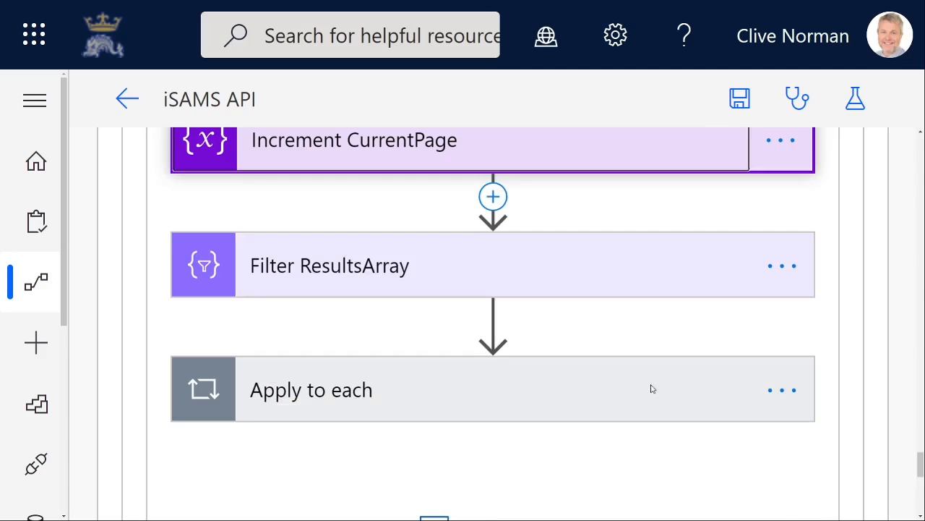
Expand Filter ResultsArray, read through its whole surname and systemStatus filter expression without changing it, and collapse the action.
{"action": "left_click", "coordinate": [466, 274]}
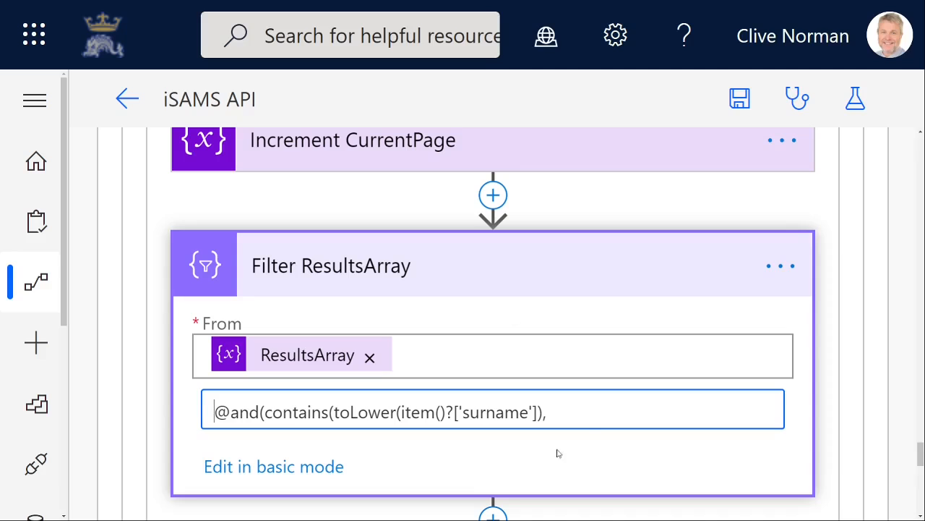
{"action": "left_click", "coordinate": [577, 415]}
{"action": "type", "text": "toLower(variables('userQuery'))),contains(toLower(item()?['systemStatus']),'current'))"}
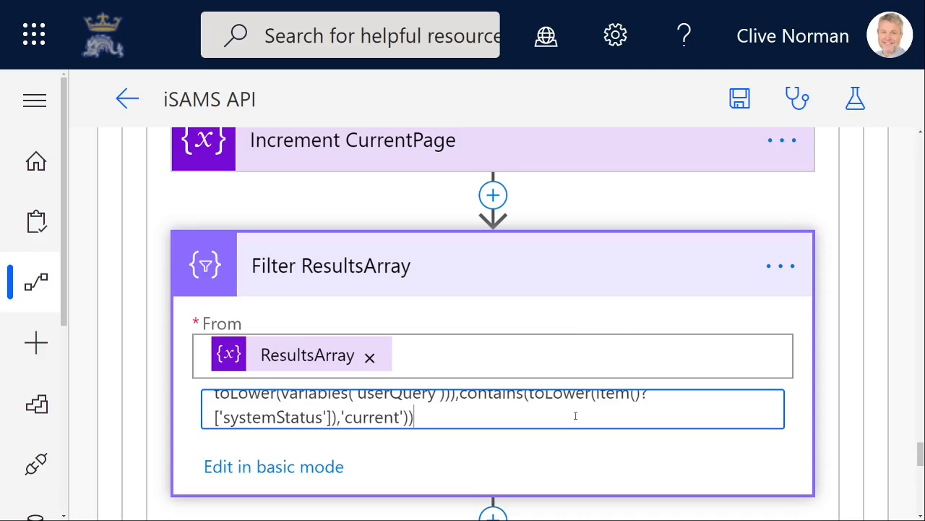
{"action": "scroll", "coordinate": [576, 416], "scroll_direction": "up", "scroll_amount": 1}
{"action": "left_click", "coordinate": [576, 415]}
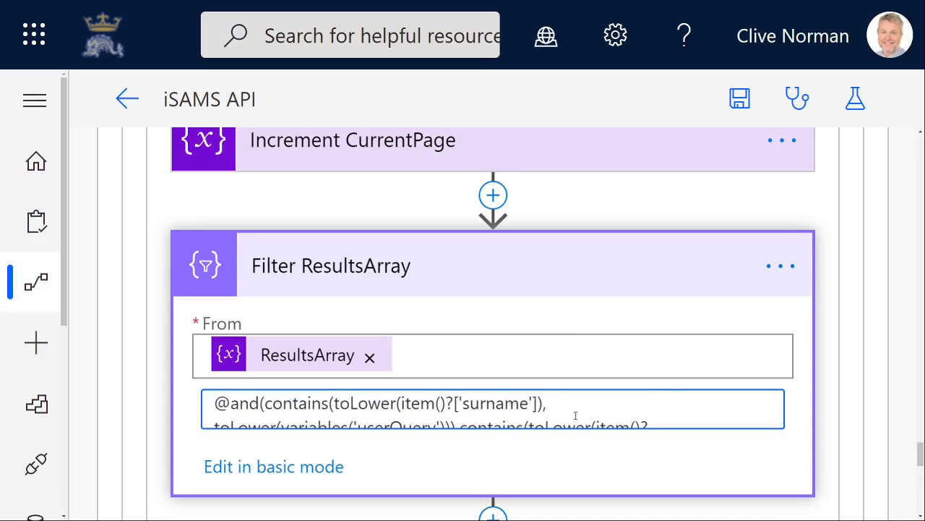
{"action": "key", "text": "Down"}
{"action": "key", "text": "Down"}
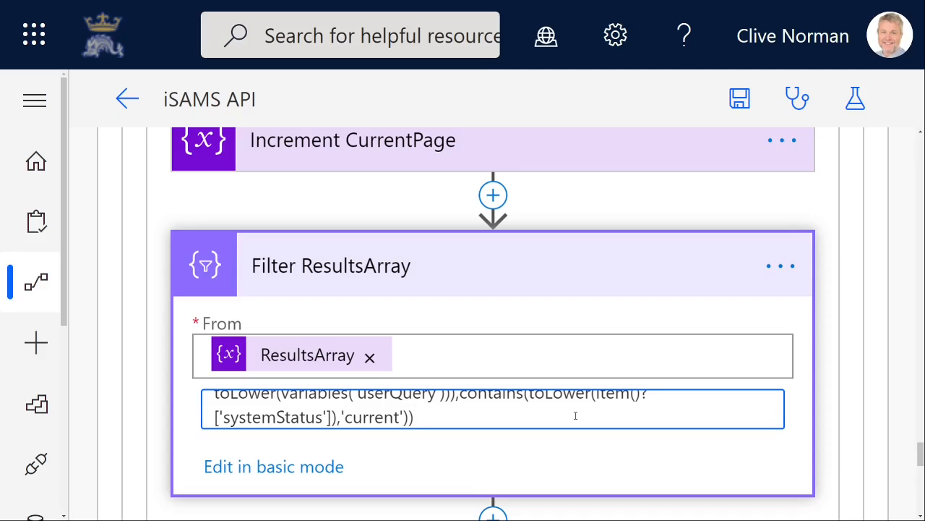
{"action": "left_click", "coordinate": [576, 415]}
{"action": "key", "text": "Up"}
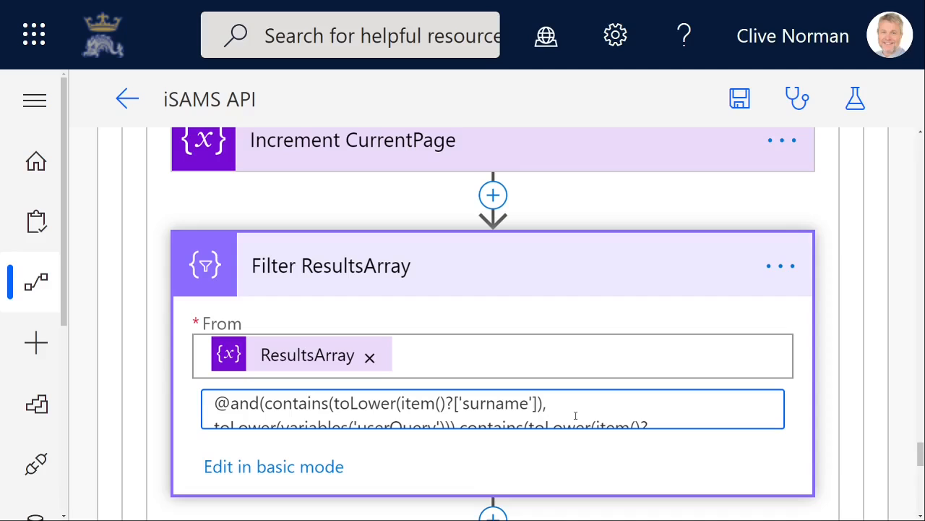
{"action": "key", "text": "Down"}
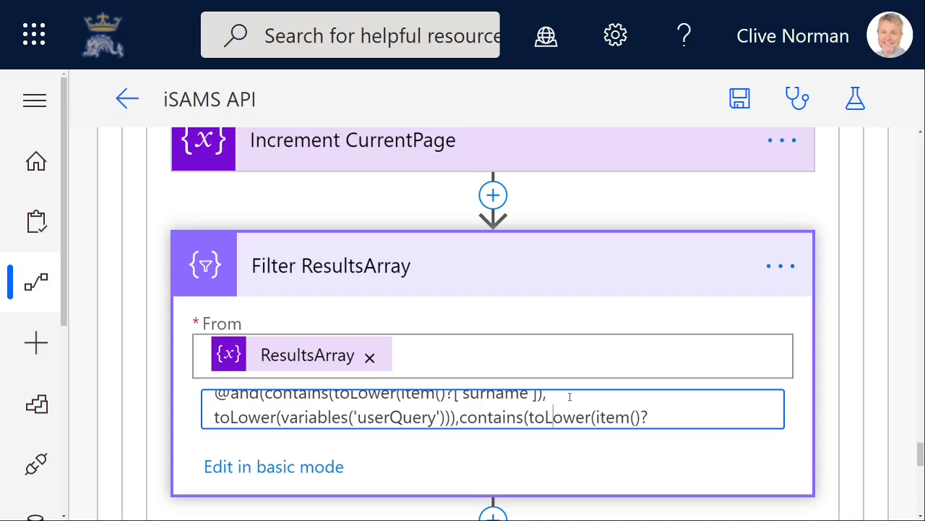
{"action": "left_click", "coordinate": [631, 283]}
Expand the Apply to each loop in Finally Employee and review its input and the contacts scopes inside.
{"action": "scroll", "coordinate": [455, 321], "scroll_direction": "down", "scroll_amount": 2}
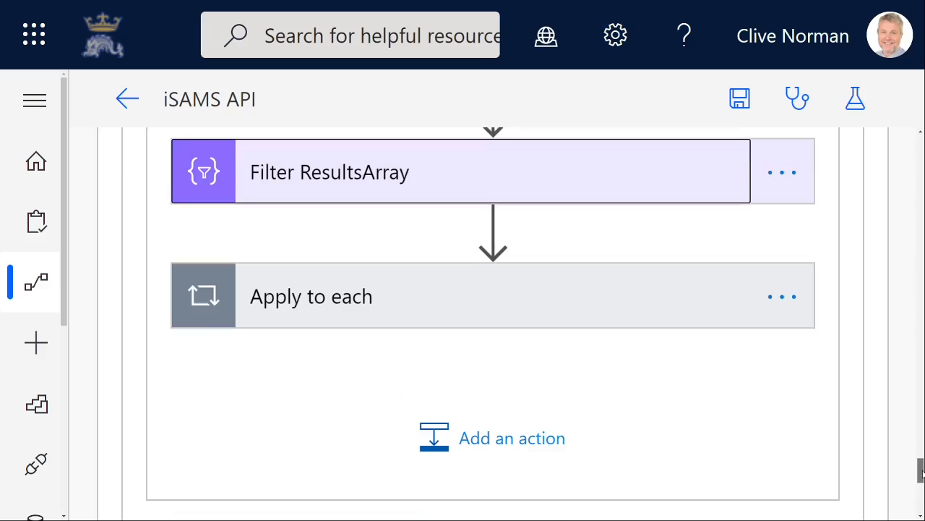
{"action": "left_click", "coordinate": [481, 298]}
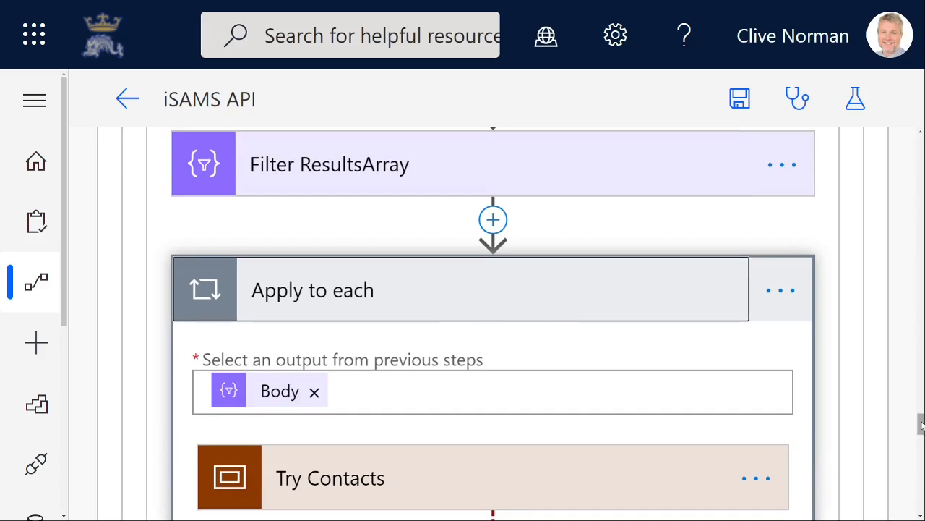
{"action": "scroll", "coordinate": [921, 431], "scroll_direction": "down", "scroll_amount": 2}
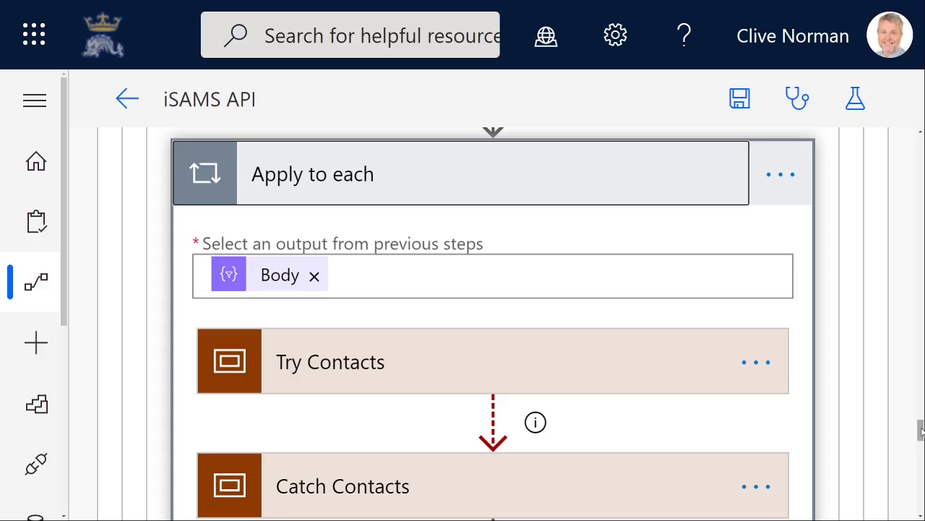
Expand the Try Contacts scope and its HTTP GET CONTACTS action, and review the request's method, URI and Authorization header.
{"action": "scroll", "coordinate": [920, 432], "scroll_direction": "down", "scroll_amount": 1}
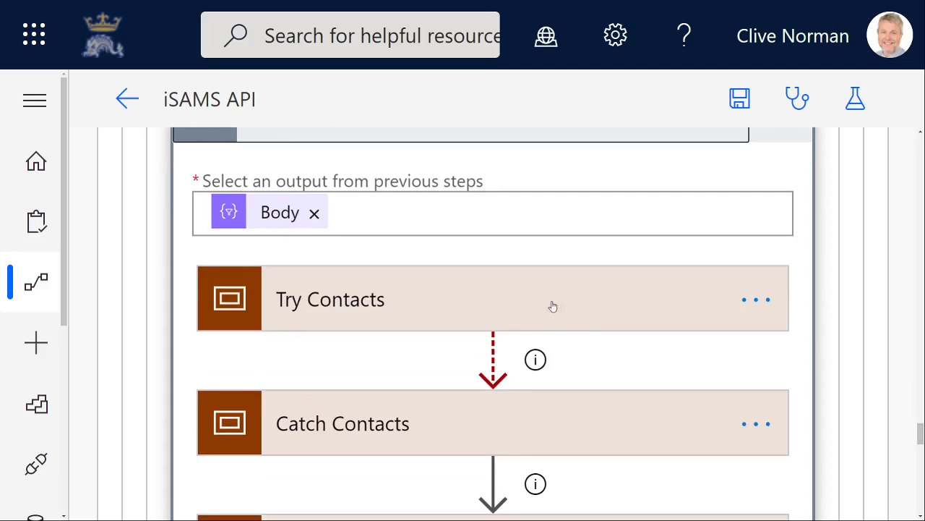
{"action": "left_click", "coordinate": [529, 303]}
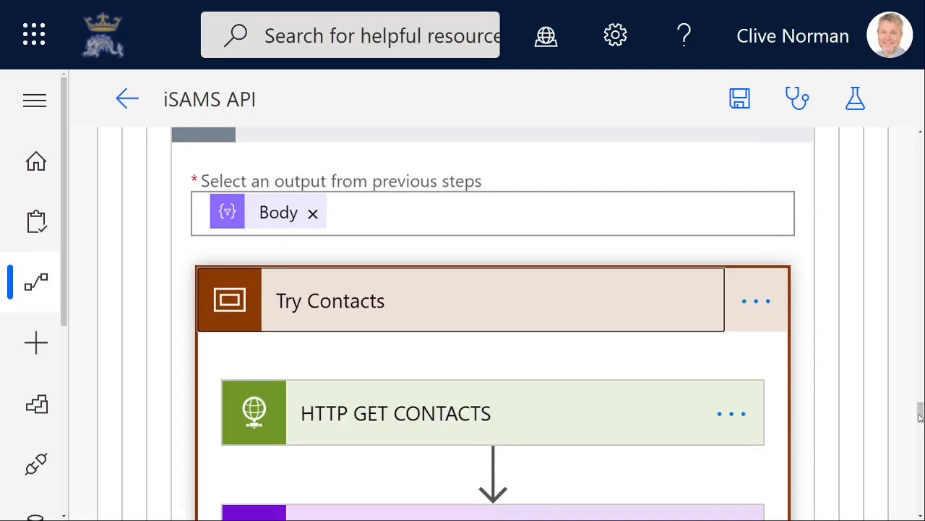
{"action": "left_click_drag", "start_coordinate": [919, 416], "coordinate": [920, 425]}
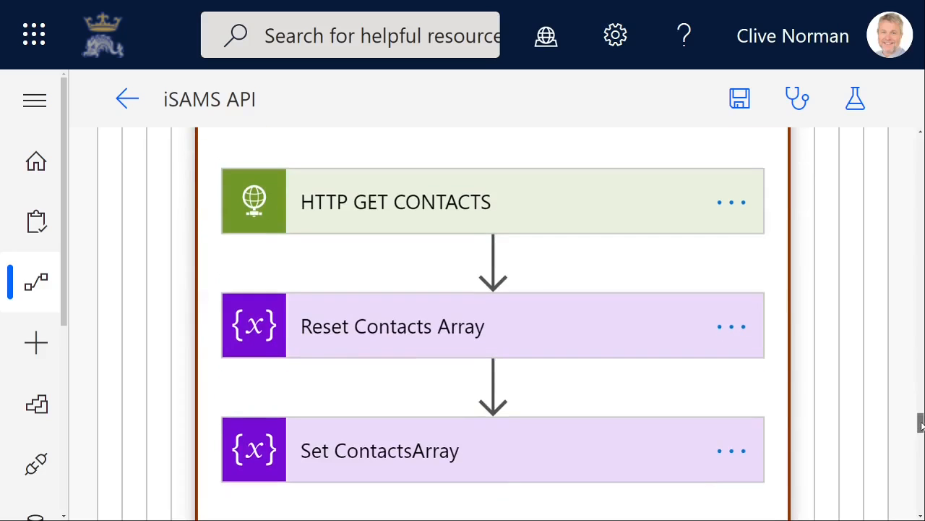
{"action": "left_click", "coordinate": [544, 197]}
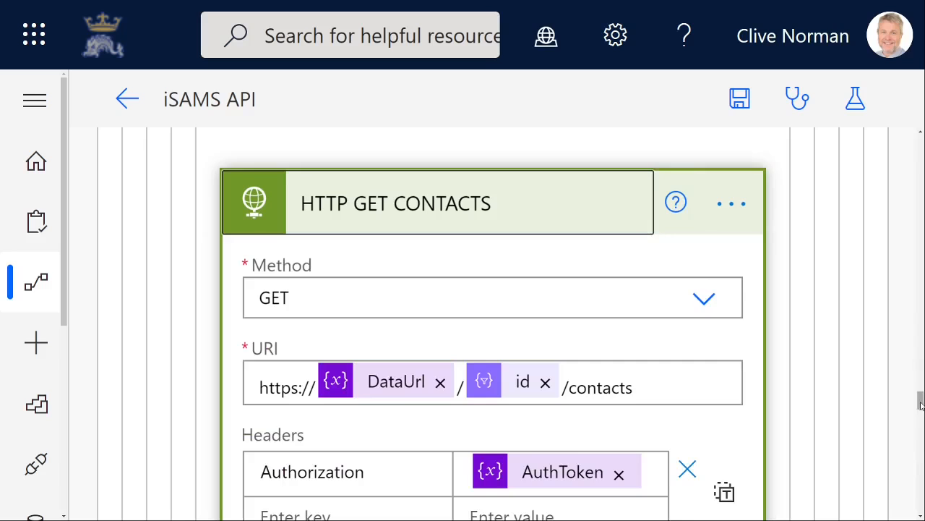
{"action": "left_click_drag", "start_coordinate": [920, 400], "coordinate": [920, 410]}
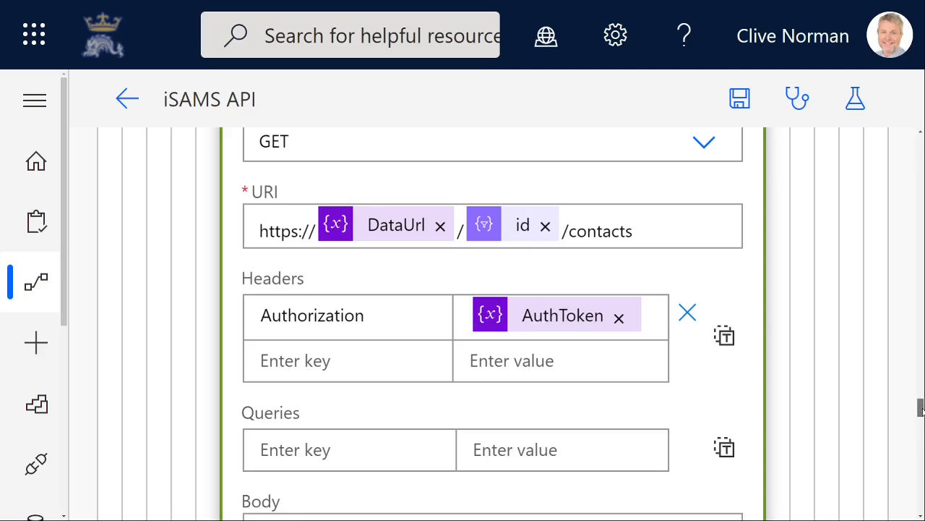
Expand Set ContactsArray in the Try Contacts scope and check its variable name and value.
{"action": "left_click_drag", "start_coordinate": [921, 409], "coordinate": [921, 433]}
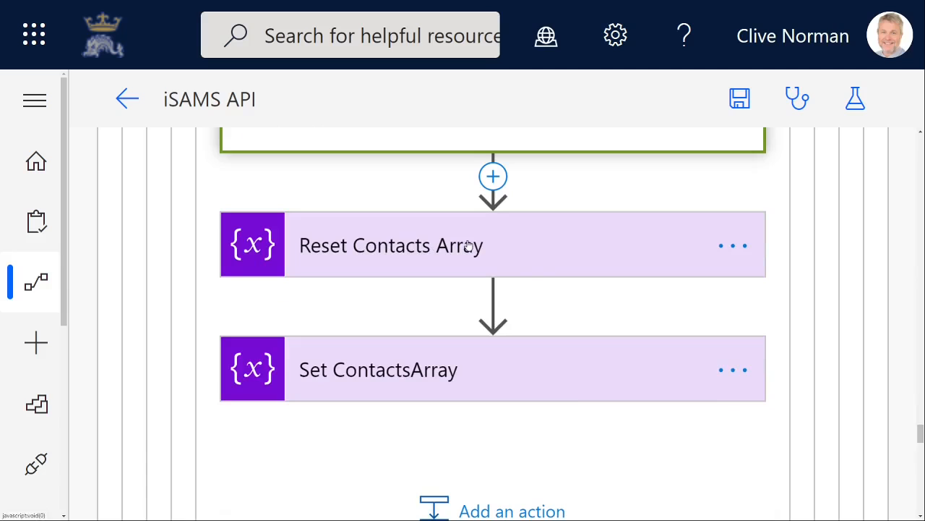
{"action": "left_click", "coordinate": [551, 377]}
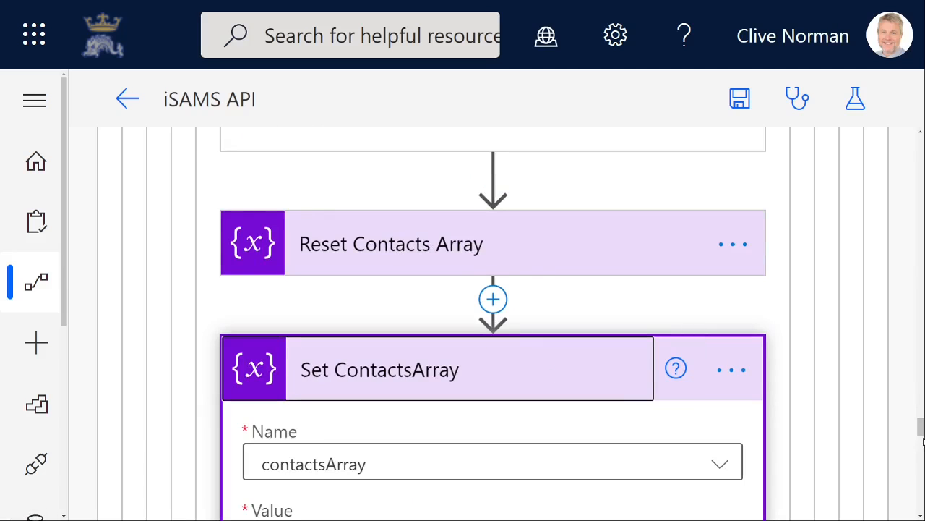
{"action": "left_click_drag", "start_coordinate": [921, 426], "coordinate": [920, 433]}
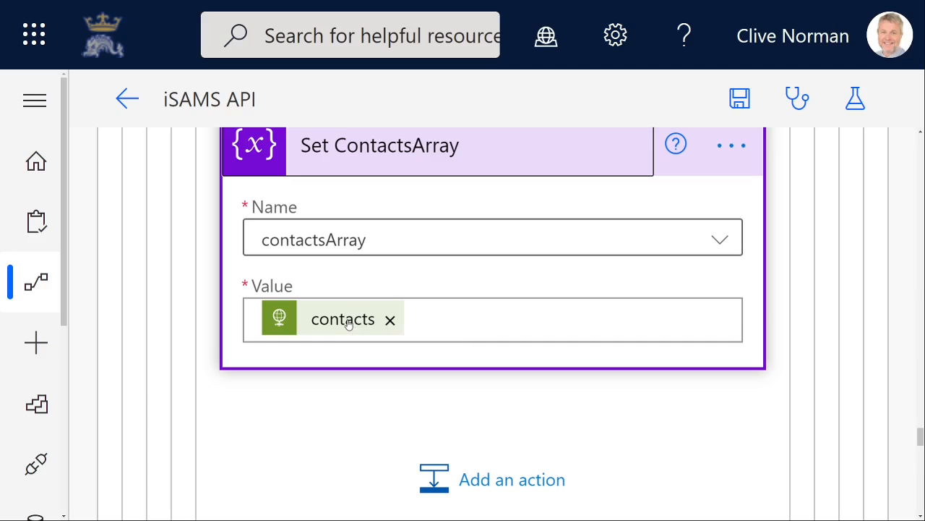
Expand the Finally Contacts scope and its Apply to each contact loop, and review the loop's input and inner action.
{"action": "left_click_drag", "start_coordinate": [921, 435], "coordinate": [922, 458]}
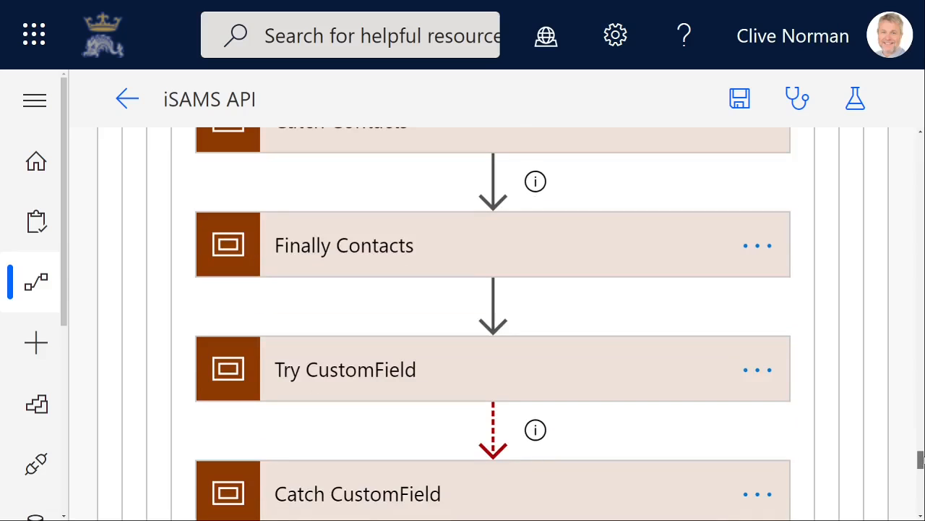
{"action": "left_click", "coordinate": [501, 250]}
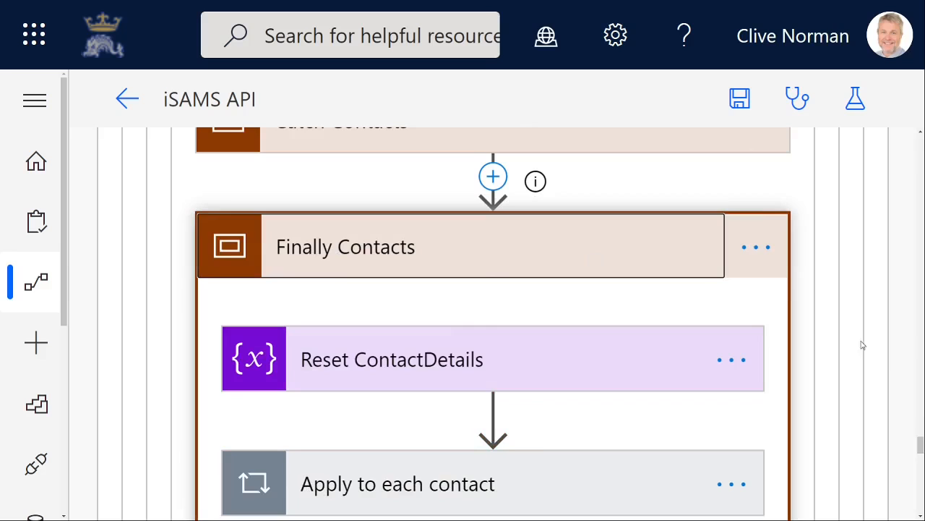
{"action": "left_click_drag", "start_coordinate": [921, 444], "coordinate": [920, 450]}
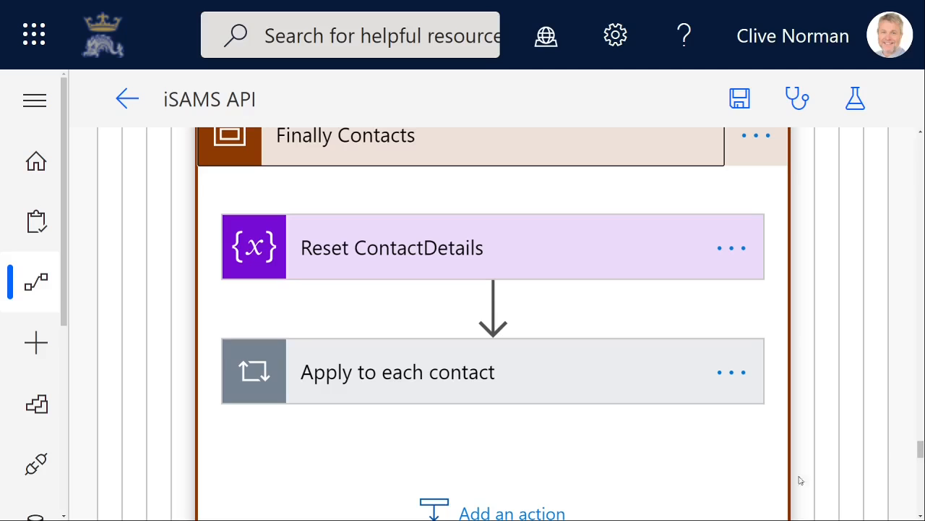
{"action": "left_click", "coordinate": [528, 381]}
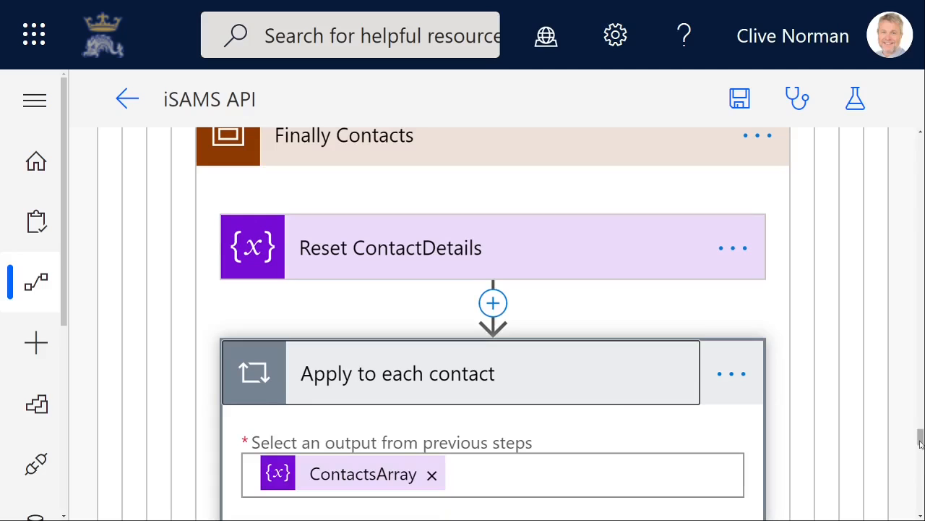
{"action": "left_click_drag", "start_coordinate": [919, 436], "coordinate": [920, 444]}
{"action": "scroll", "coordinate": [919, 442], "scroll_direction": "down", "scroll_amount": 3}
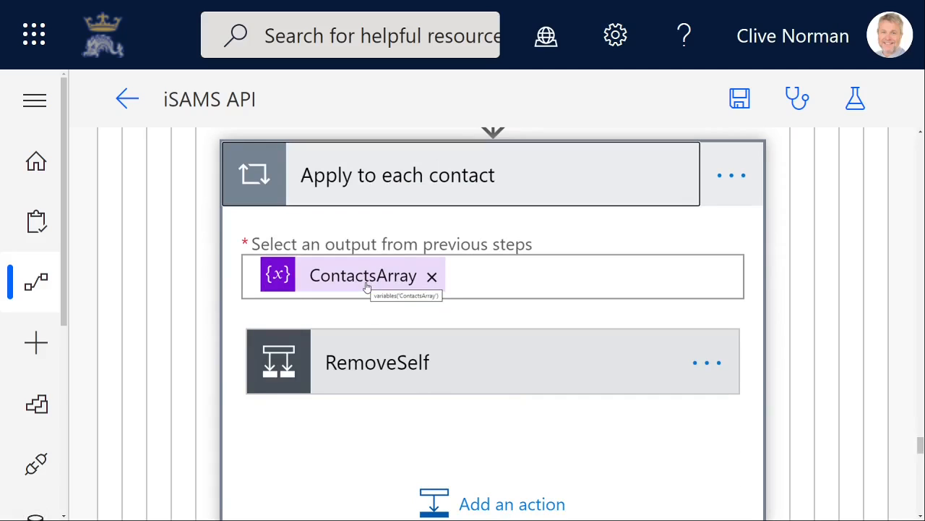
Expand the RemoveSelf condition to examine its comparison, and open Append to contactdetails in the If yes branch to check the appended contact fields.
{"action": "left_click", "coordinate": [438, 370]}
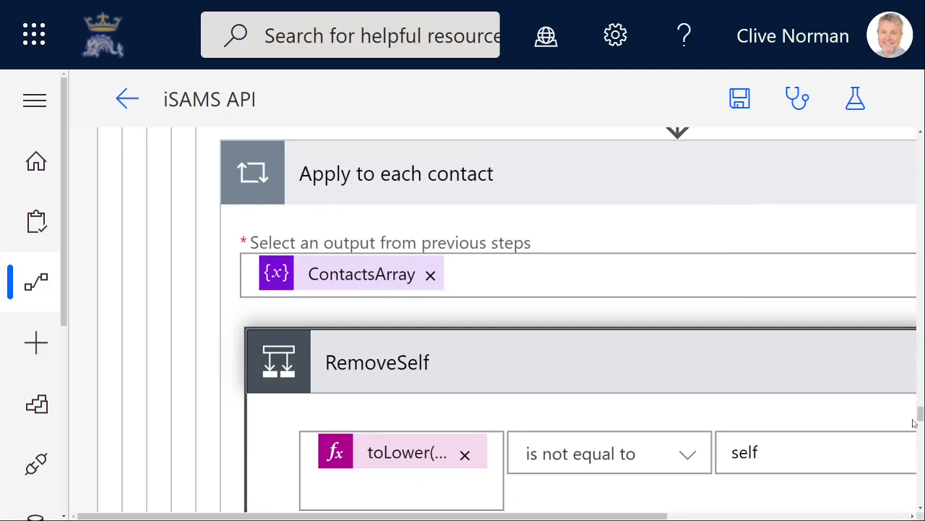
{"action": "scroll", "coordinate": [915, 424], "scroll_direction": "down", "scroll_amount": 3}
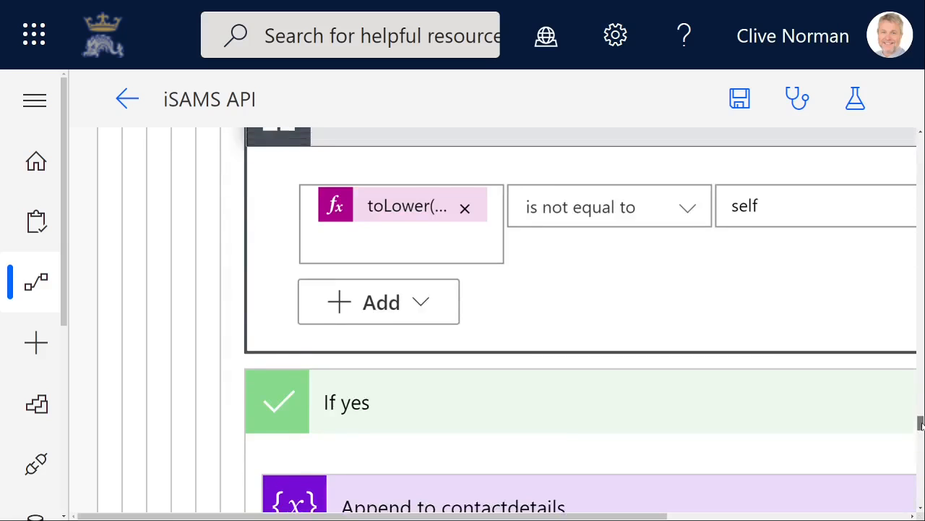
{"action": "scroll", "coordinate": [920, 423], "scroll_direction": "up", "scroll_amount": 1}
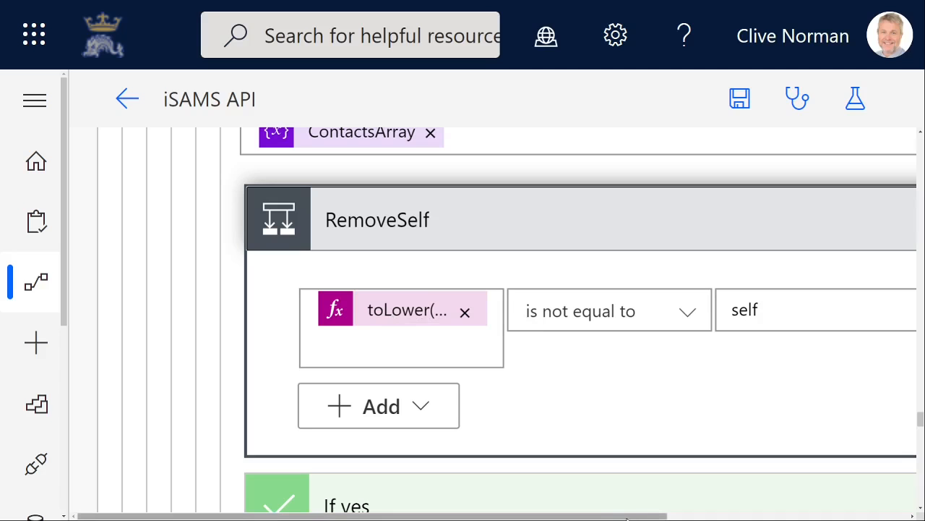
{"action": "left_click_drag", "start_coordinate": [628, 518], "coordinate": [765, 518]}
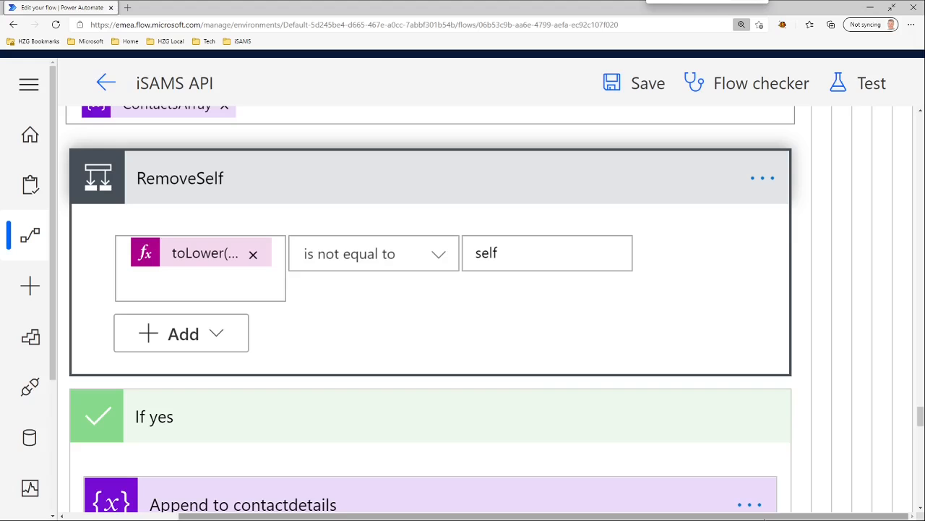
{"action": "key", "text": "ctrl+minus"}
{"action": "key", "text": "ctrl+minus"}
{"action": "key", "text": "ctrl+minus"}
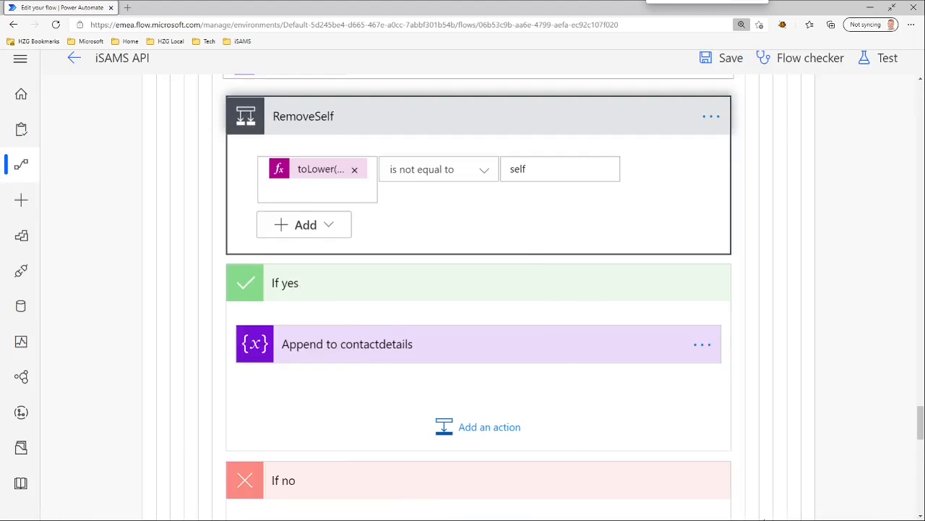
{"action": "scroll", "coordinate": [908, 443], "scroll_direction": "up", "scroll_amount": 5}
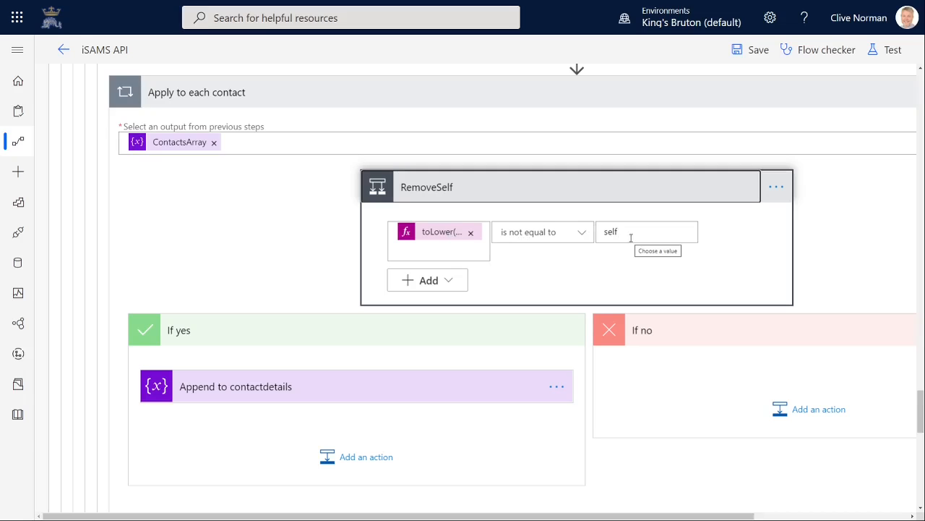
{"action": "left_click", "coordinate": [466, 392]}
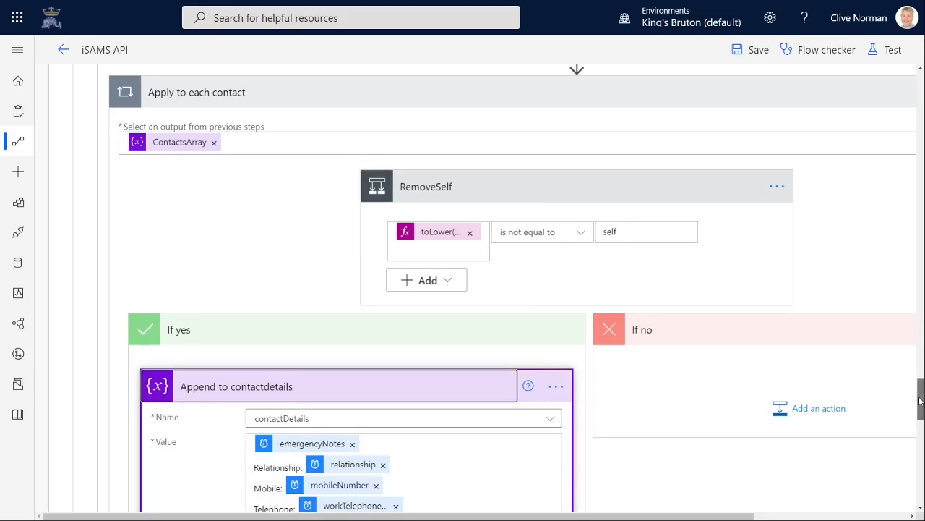
{"action": "scroll", "coordinate": [837, 426], "scroll_direction": "down", "scroll_amount": 2}
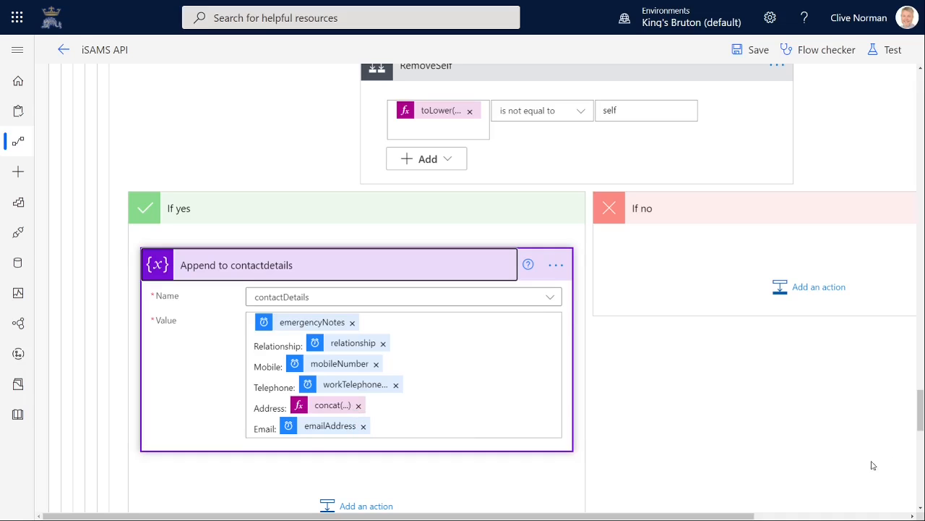
Expand the Try CustomField scope and its HTTP GET CUSTOM FIELD action to review the request's URI and headers.
{"action": "left_click_drag", "start_coordinate": [920, 410], "coordinate": [920, 451]}
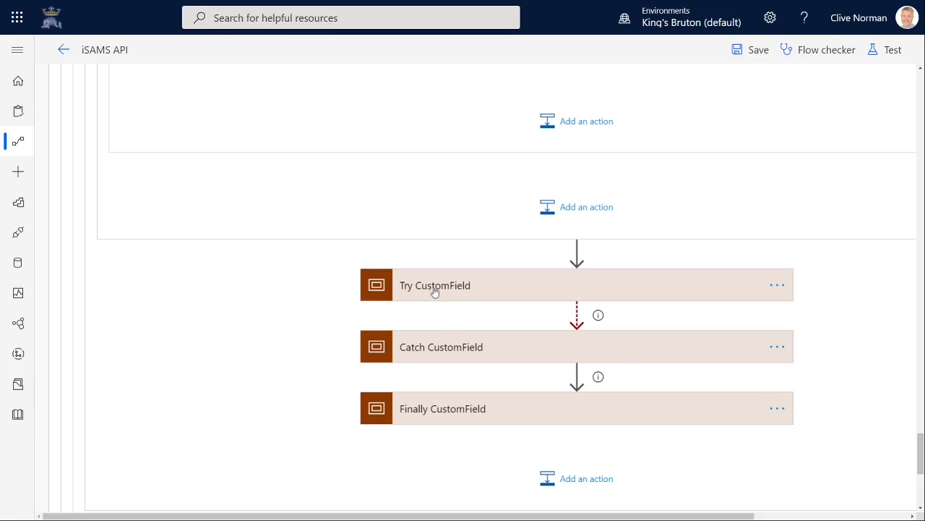
{"action": "left_click", "coordinate": [520, 290]}
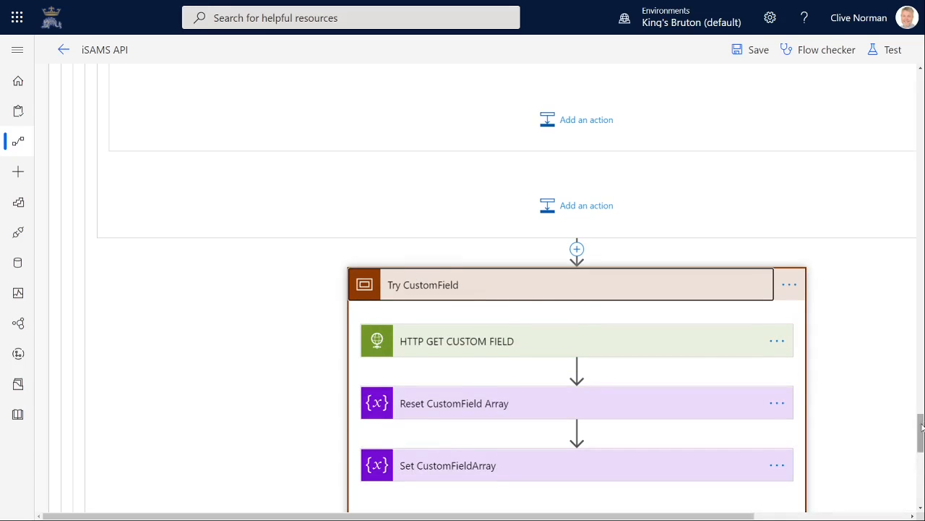
{"action": "left_click_drag", "start_coordinate": [921, 427], "coordinate": [923, 442]}
{"action": "left_click", "coordinate": [600, 175]}
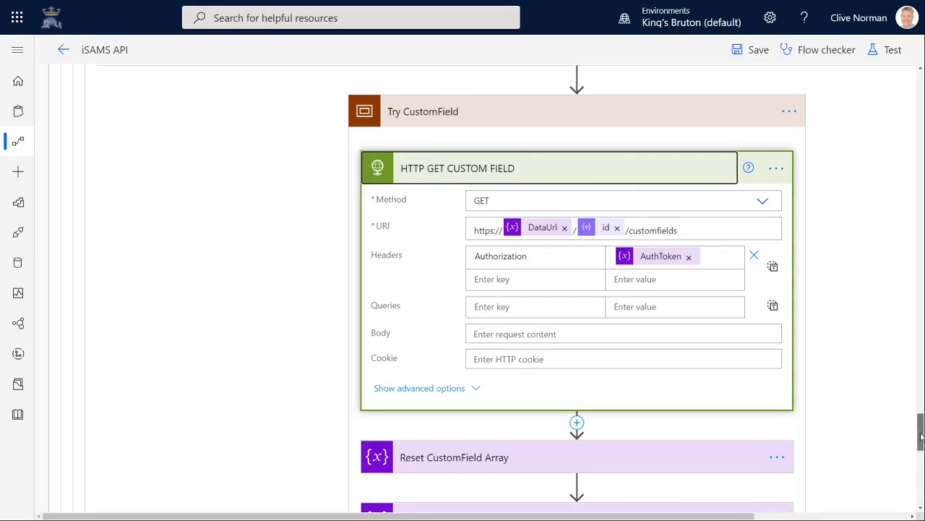
Expand Set CustomFieldArray and check its variable name and the expression behind its customfields value.
{"action": "left_click_drag", "start_coordinate": [920, 430], "coordinate": [922, 455]}
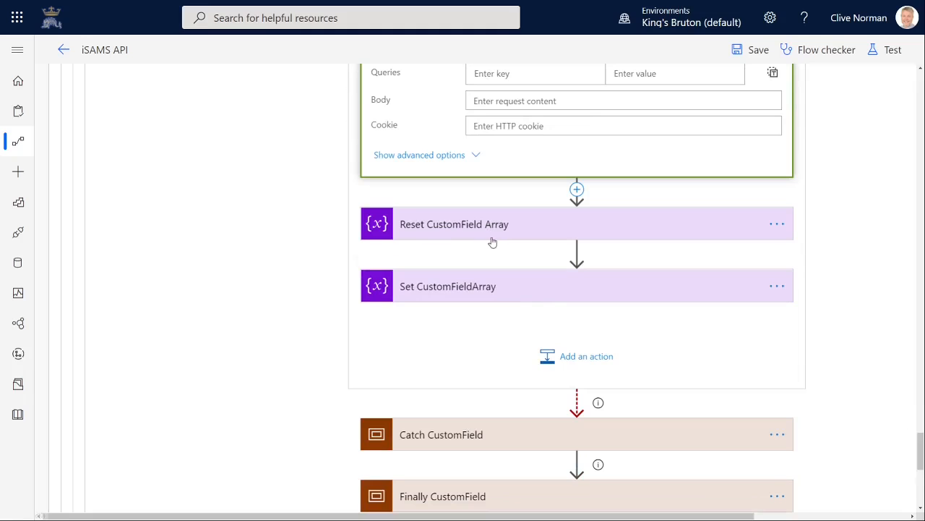
{"action": "left_click", "coordinate": [548, 289]}
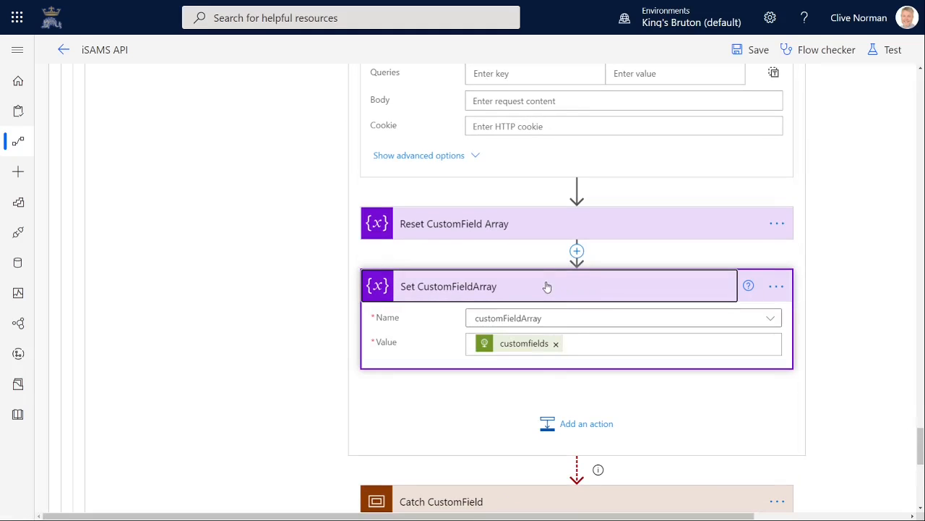
{"action": "mouse_move", "coordinate": [525, 347]}
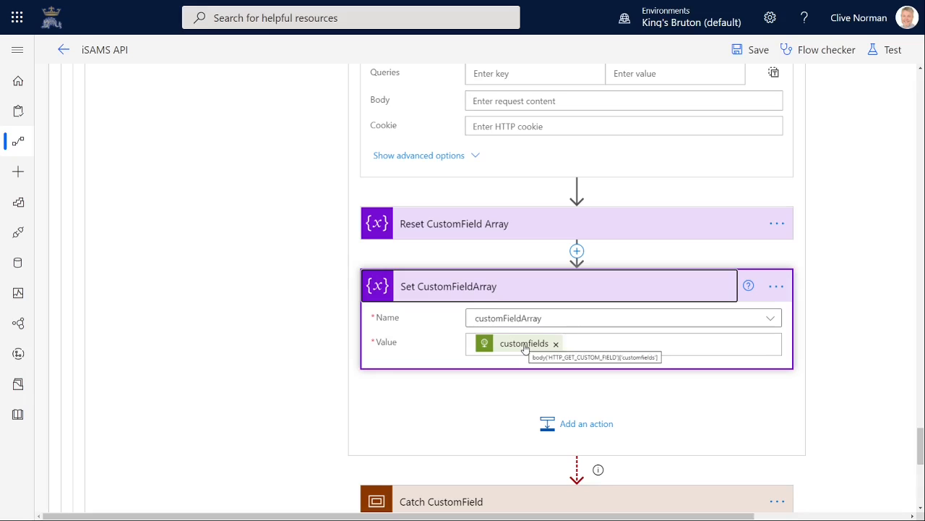
Expand the Finally CustomField scope, look over its actions, and open the Apply to each custom loop to check its input.
{"action": "left_click_drag", "start_coordinate": [921, 448], "coordinate": [919, 461]}
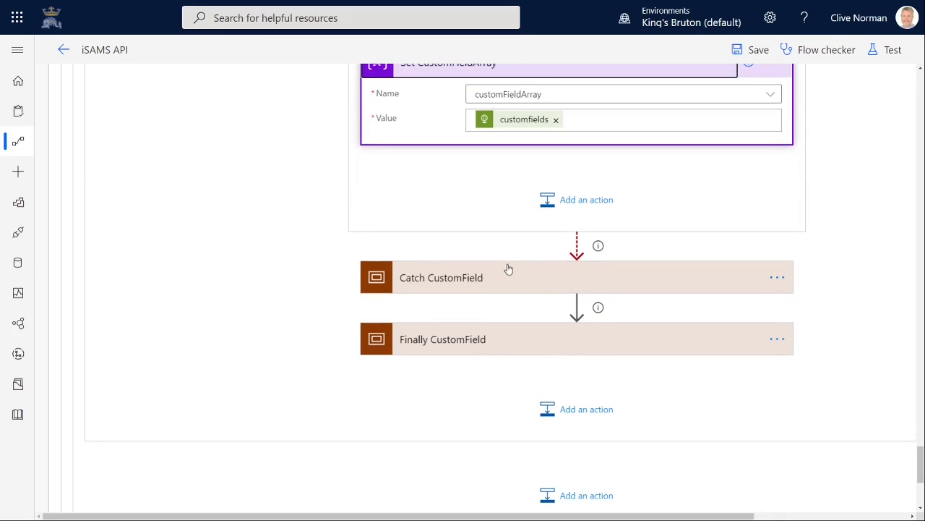
{"action": "left_click", "coordinate": [552, 339]}
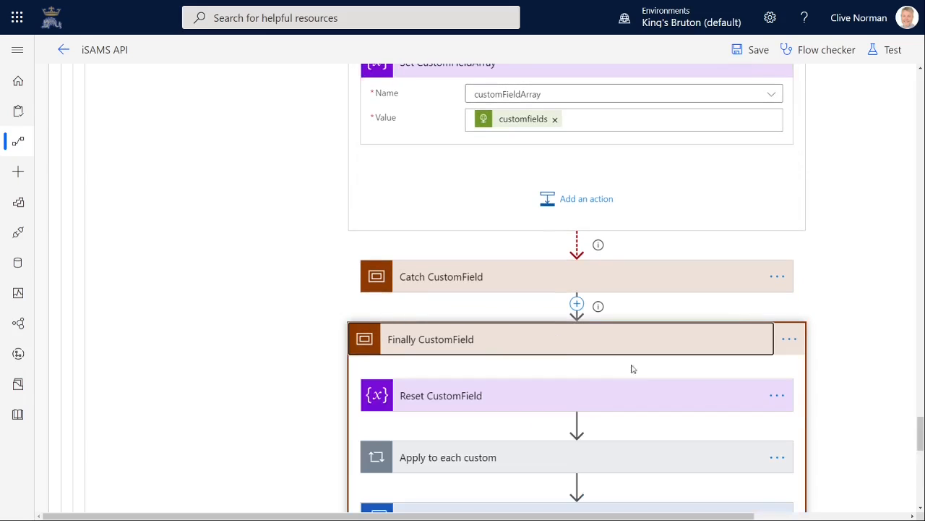
{"action": "left_click_drag", "start_coordinate": [921, 434], "coordinate": [921, 446]}
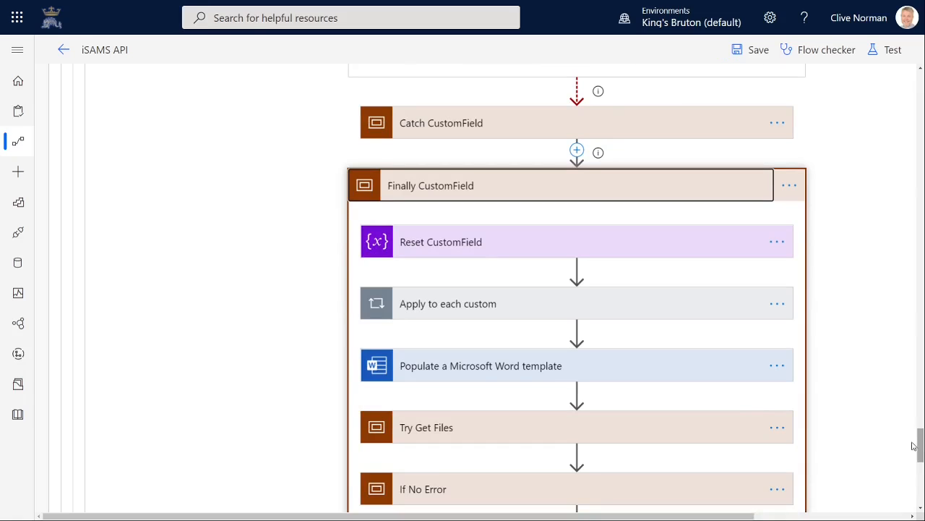
{"action": "left_click", "coordinate": [501, 309]}
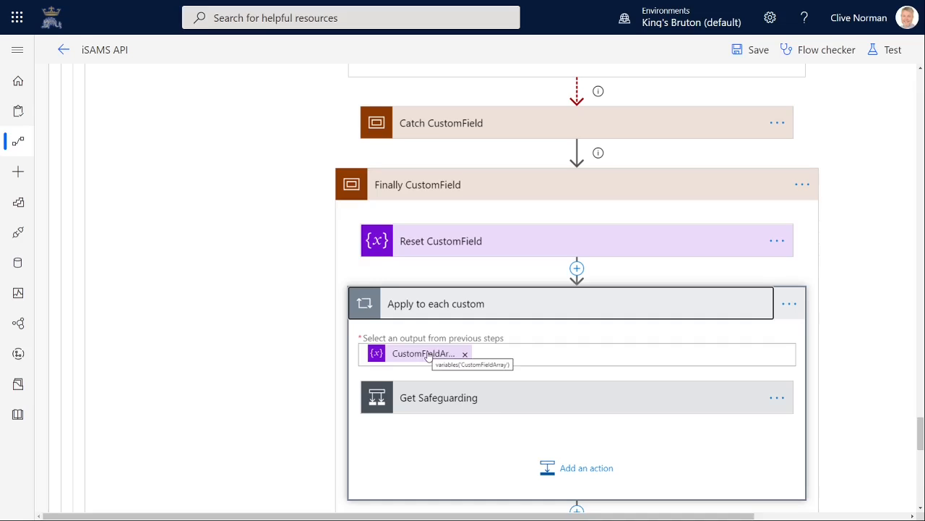
Expand the Get Safeguarding condition and Append to customfield in its If yes branch, checking the area comparison and the appended name and value.
{"action": "left_click", "coordinate": [510, 405]}
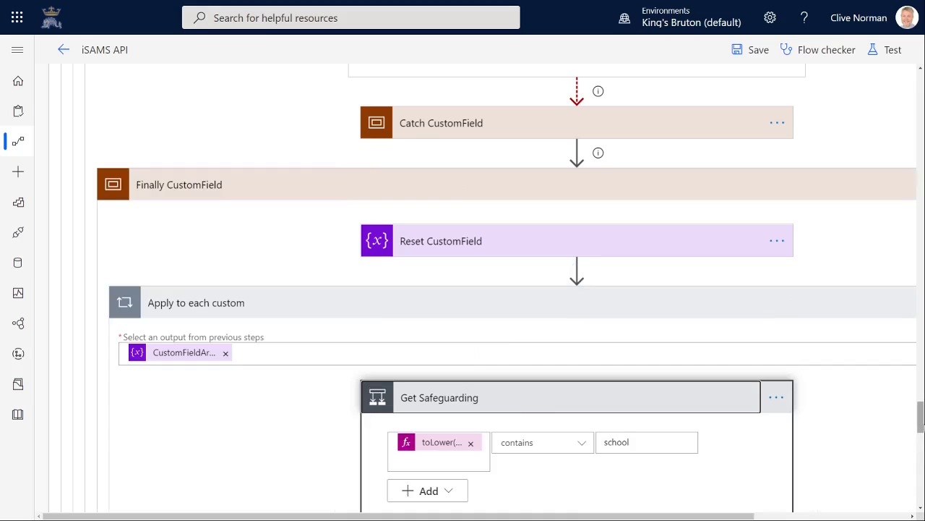
{"action": "scroll", "coordinate": [920, 416], "scroll_direction": "down", "scroll_amount": 4}
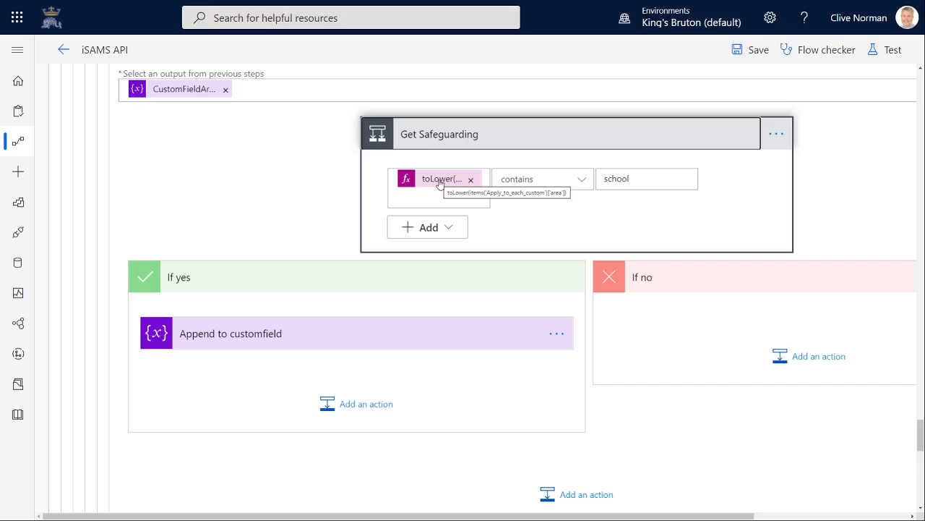
{"action": "left_click", "coordinate": [387, 342]}
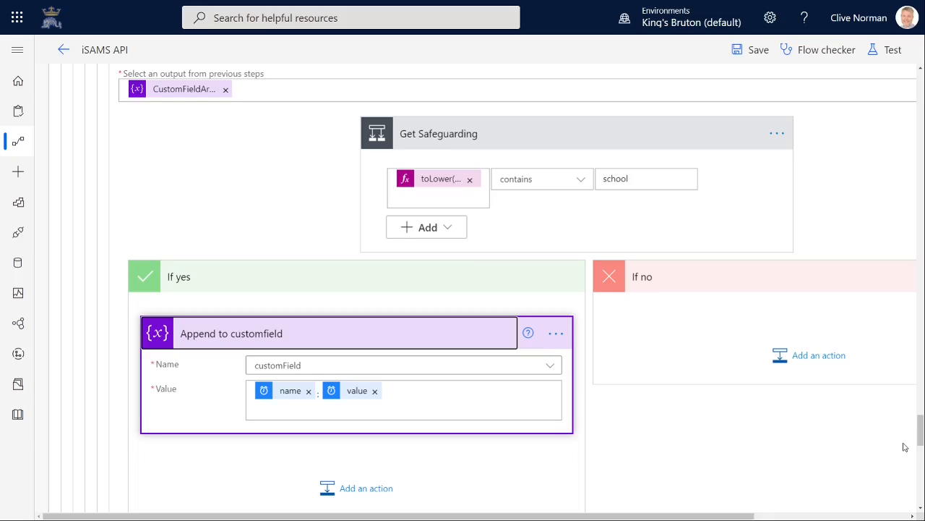
{"action": "left_click_drag", "start_coordinate": [919, 437], "coordinate": [923, 468]}
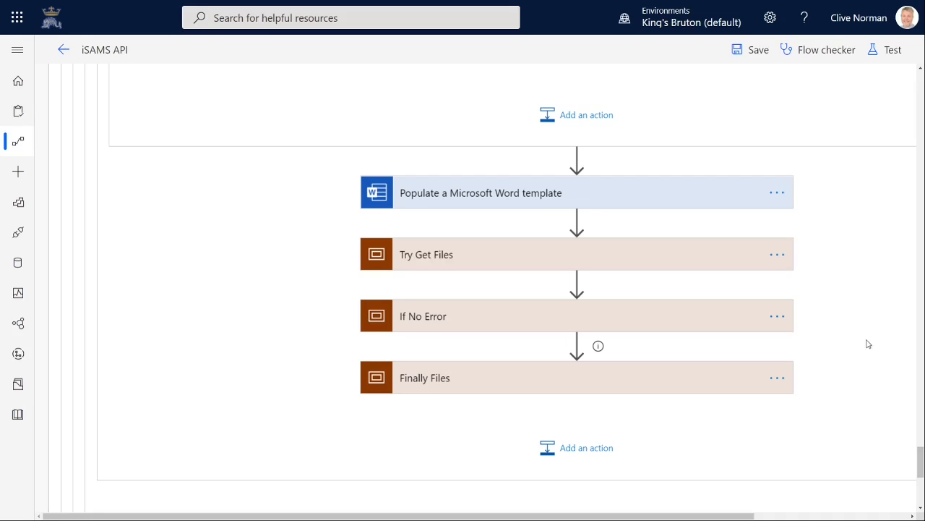
Expand Populate a Microsoft Word template and review its location, source file and the values mapped to each template field through Custom Fields.
{"action": "left_click", "coordinate": [555, 194]}
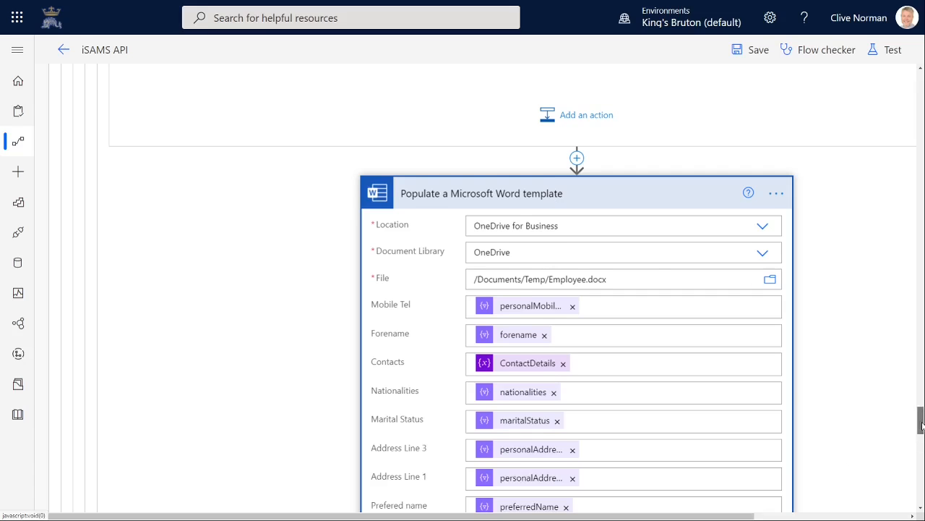
{"action": "scroll", "coordinate": [920, 428], "scroll_direction": "down", "scroll_amount": 1}
{"action": "scroll", "coordinate": [920, 428], "scroll_direction": "down", "scroll_amount": 1}
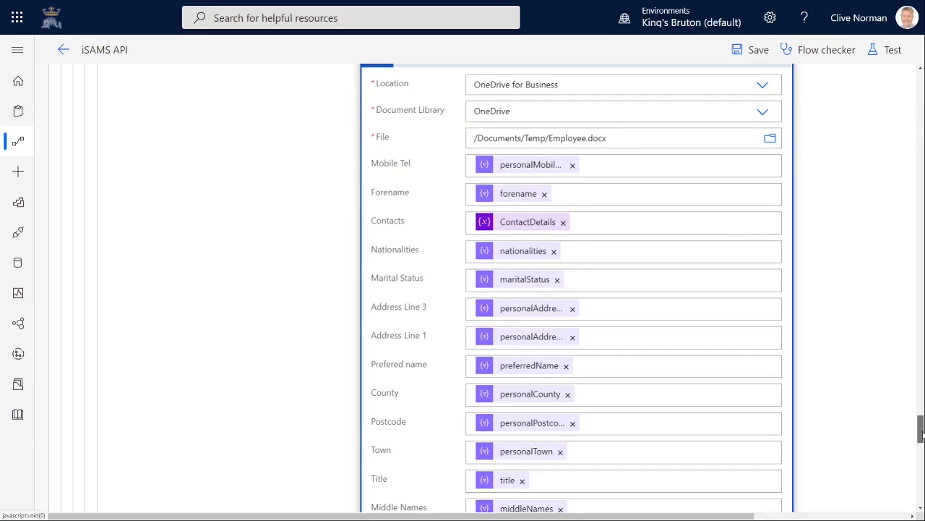
{"action": "scroll", "coordinate": [921, 431], "scroll_direction": "down", "scroll_amount": 1}
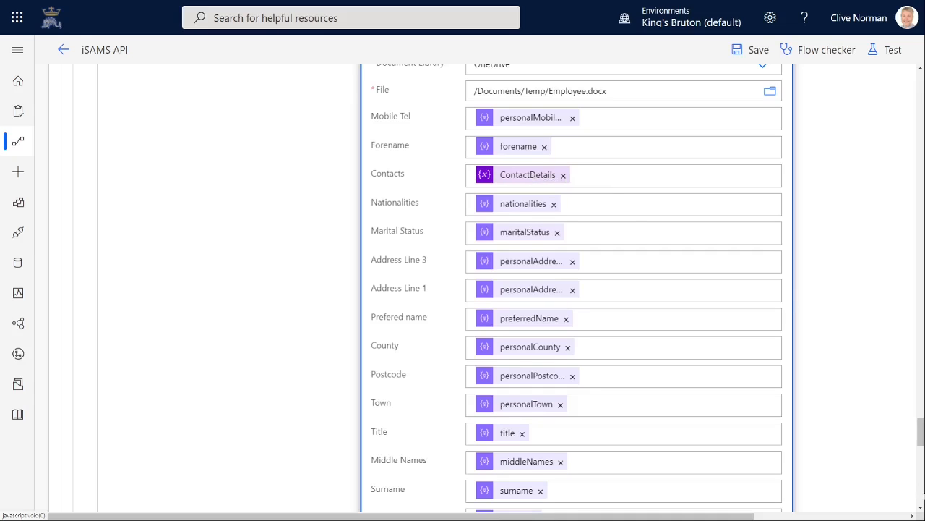
{"action": "left_click_drag", "start_coordinate": [922, 429], "coordinate": [921, 463]}
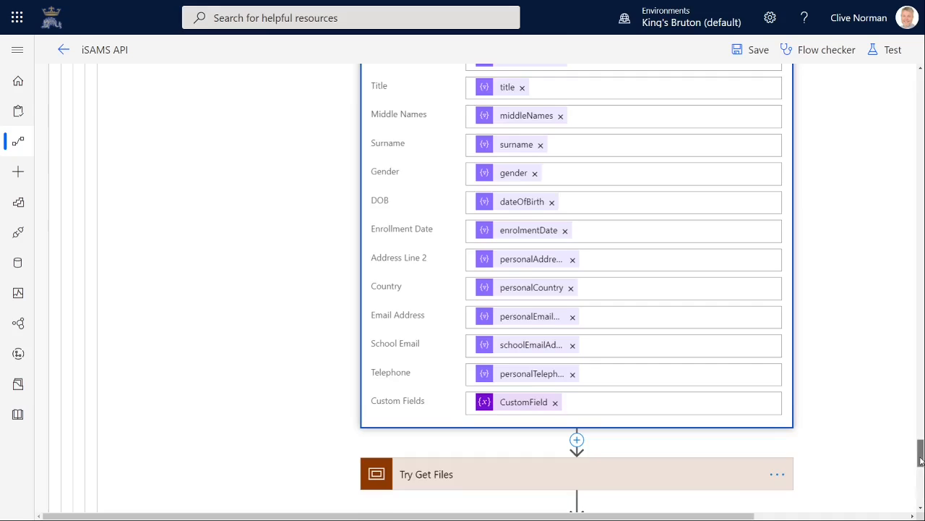
{"action": "left_click_drag", "start_coordinate": [921, 455], "coordinate": [921, 476]}
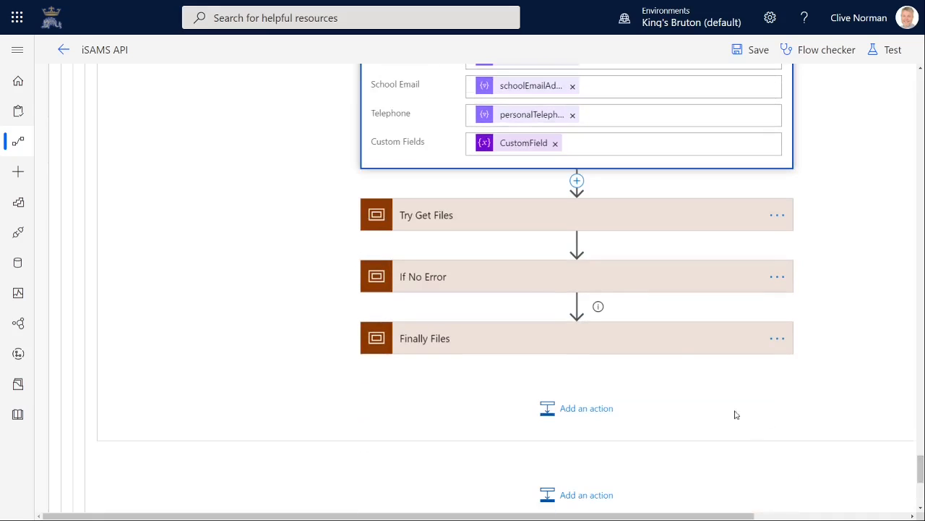
Expand Try Get Files and check the site, library and folder limit in Get files (properties only), then collapse that action.
{"action": "left_click", "coordinate": [563, 217]}
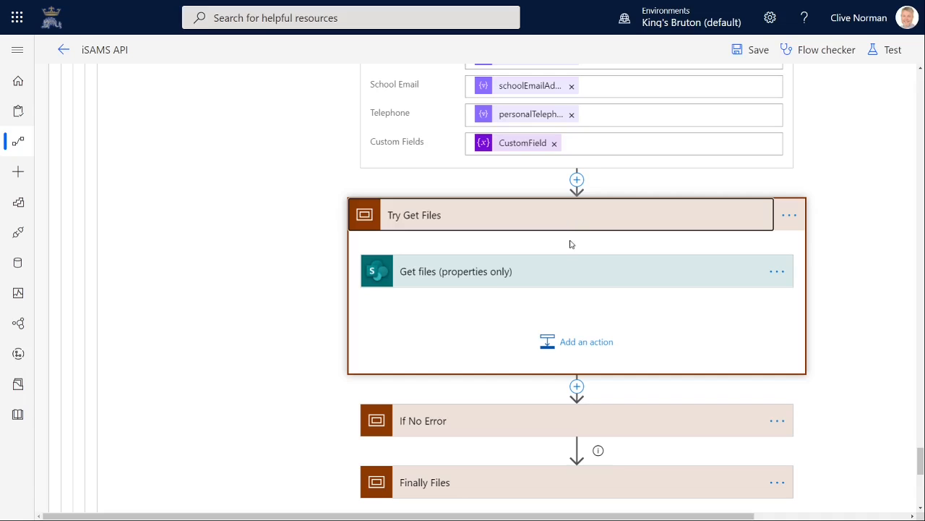
{"action": "left_click", "coordinate": [570, 273]}
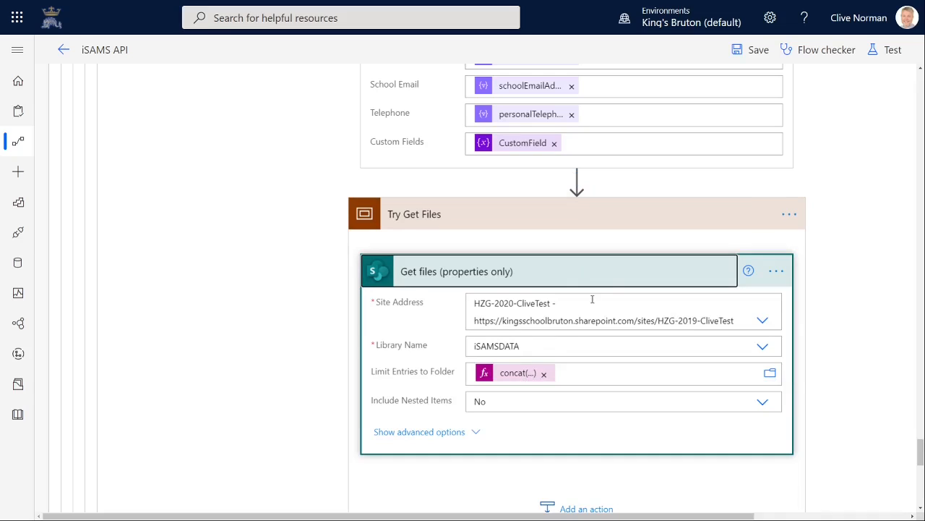
{"action": "left_click", "coordinate": [606, 272]}
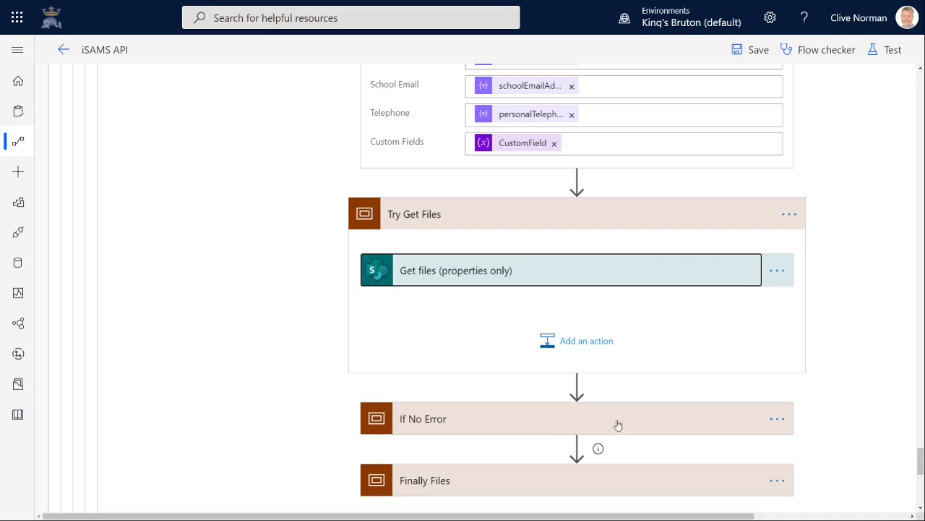
Expand the If No Error scope and its Delete Each loop, and check the scope's run-after conditions without changing them.
{"action": "scroll", "coordinate": [547, 363], "scroll_direction": "down", "scroll_amount": 1}
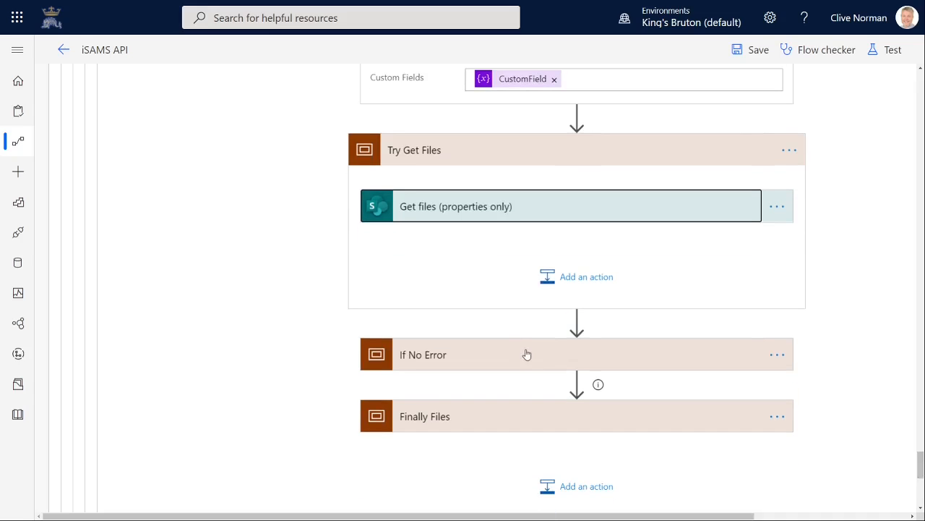
{"action": "left_click", "coordinate": [527, 354]}
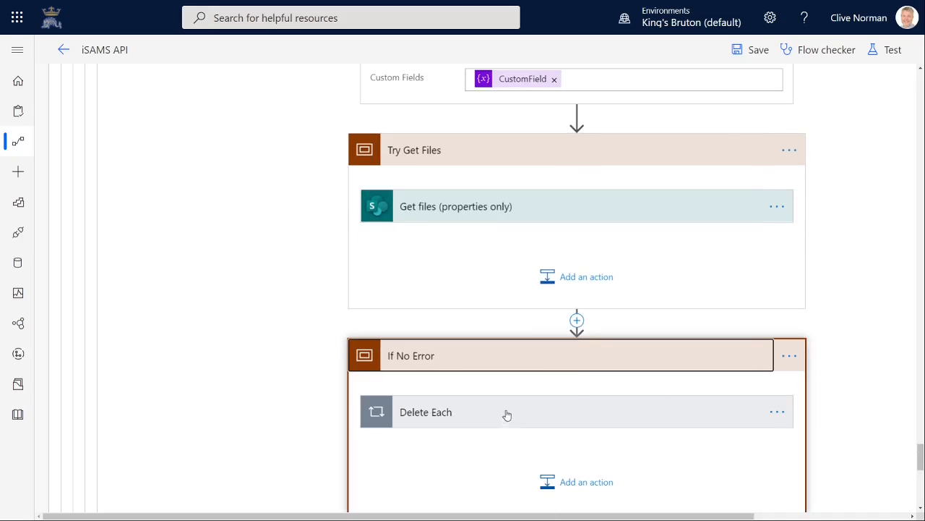
{"action": "left_click", "coordinate": [506, 412]}
{"action": "scroll", "coordinate": [921, 448], "scroll_direction": "down", "scroll_amount": 2}
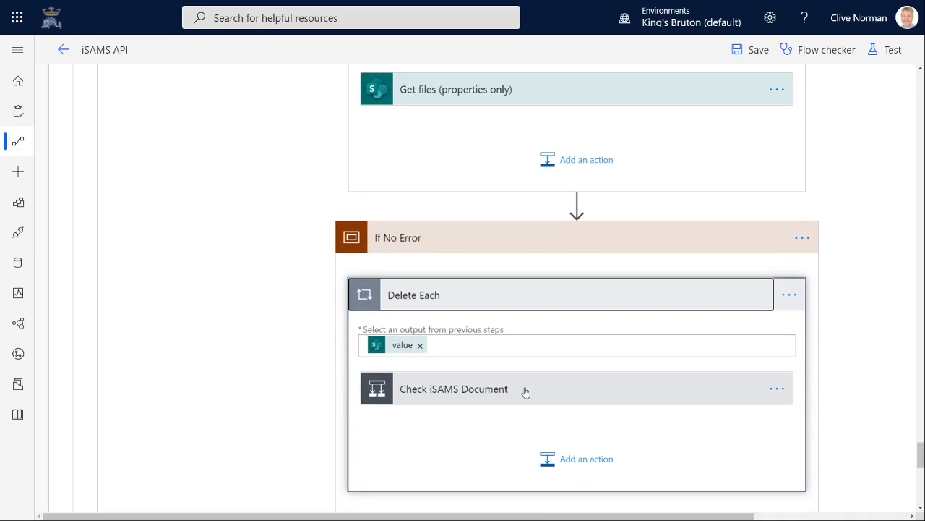
{"action": "left_click", "coordinate": [803, 238]}
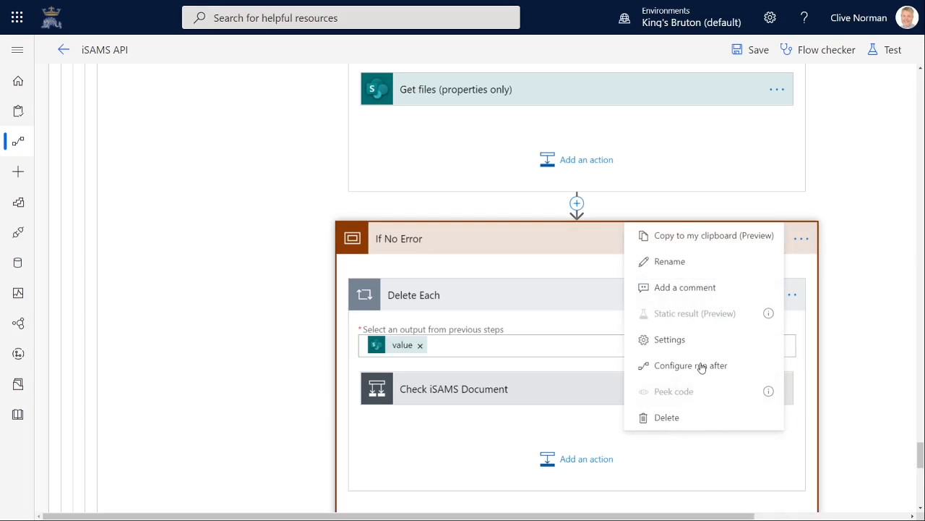
{"action": "left_click", "coordinate": [701, 365]}
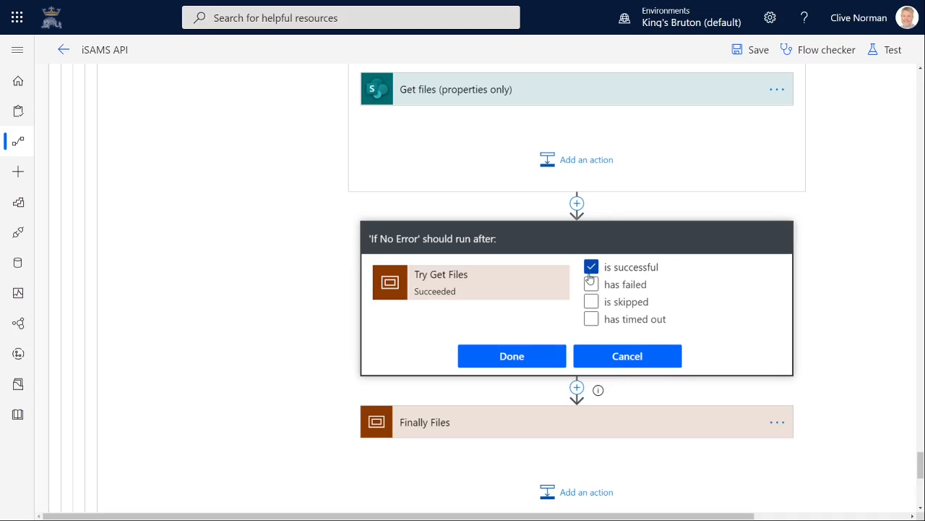
{"action": "left_click", "coordinate": [620, 356]}
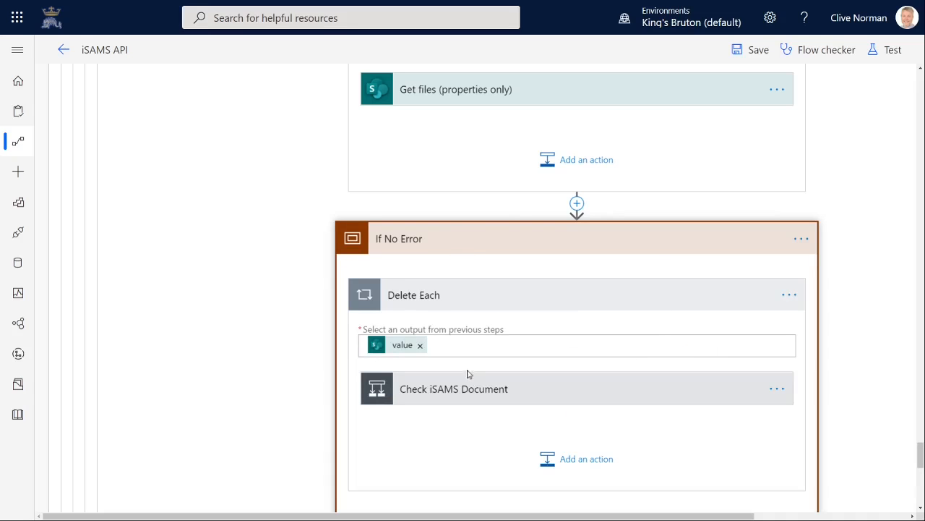
Review the Check iSAMS Document condition and the Delete file action in its If yes branch, then collapse the If No Error scope.
{"action": "left_click", "coordinate": [687, 384]}
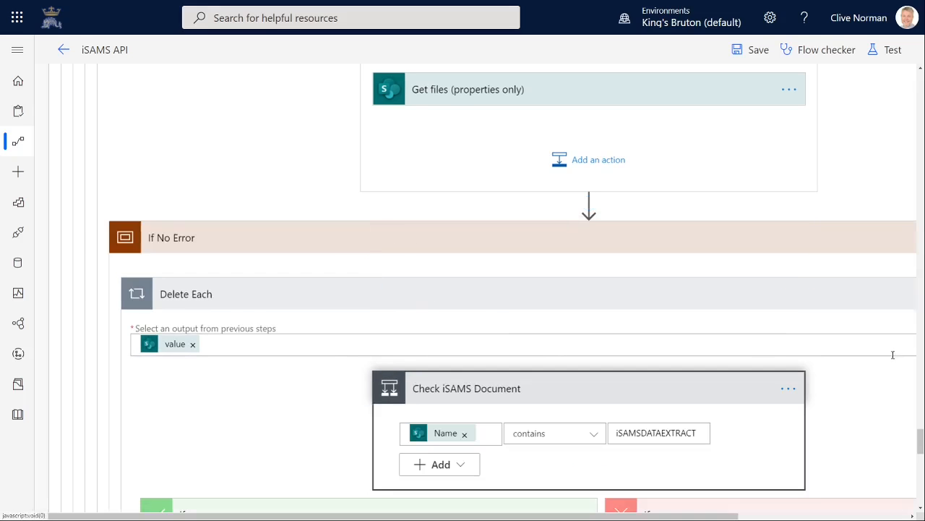
{"action": "scroll", "coordinate": [923, 444], "scroll_direction": "down", "scroll_amount": 2}
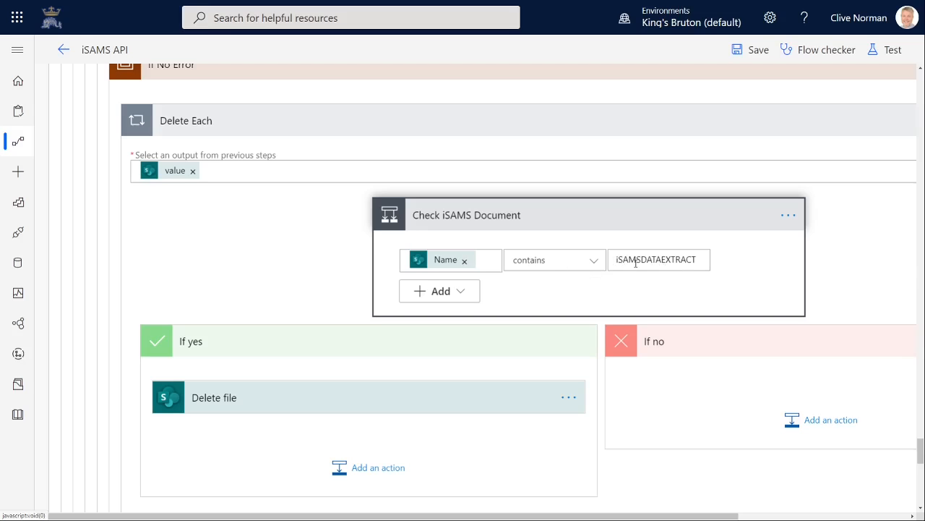
{"action": "left_click", "coordinate": [525, 409]}
{"action": "left_click_drag", "start_coordinate": [921, 452], "coordinate": [921, 459]}
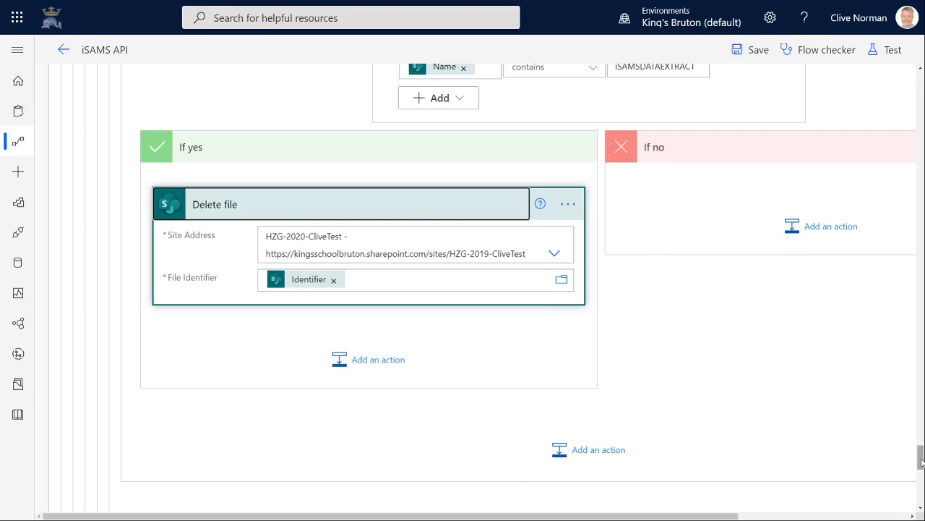
{"action": "left_click_drag", "start_coordinate": [921, 458], "coordinate": [921, 424]}
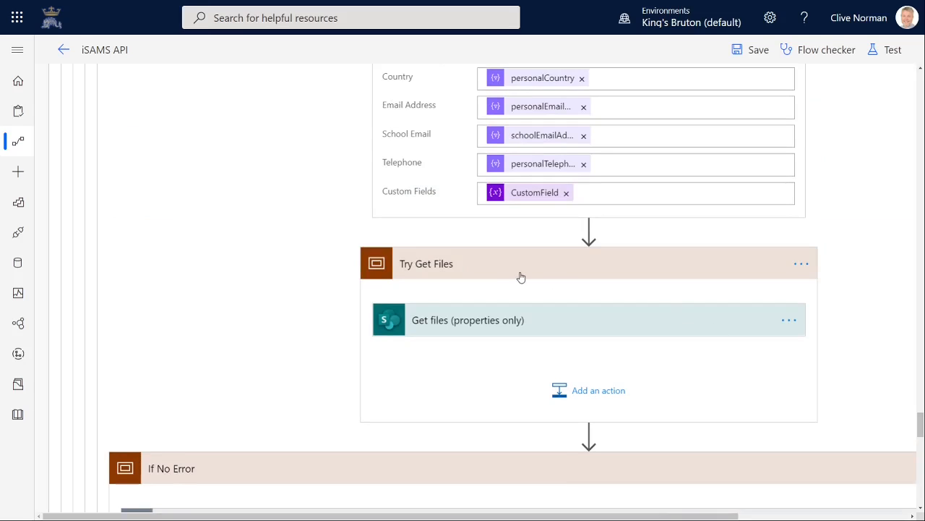
{"action": "left_click", "coordinate": [514, 475]}
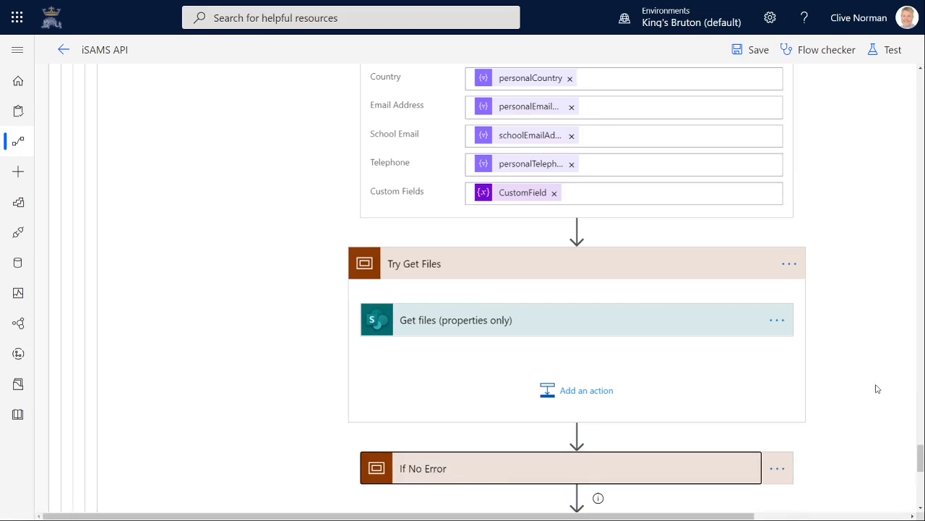
Check which outcomes of If No Error the Finally Files scope runs after, leaving the run-after configuration unchanged.
{"action": "left_click_drag", "start_coordinate": [920, 460], "coordinate": [920, 469]}
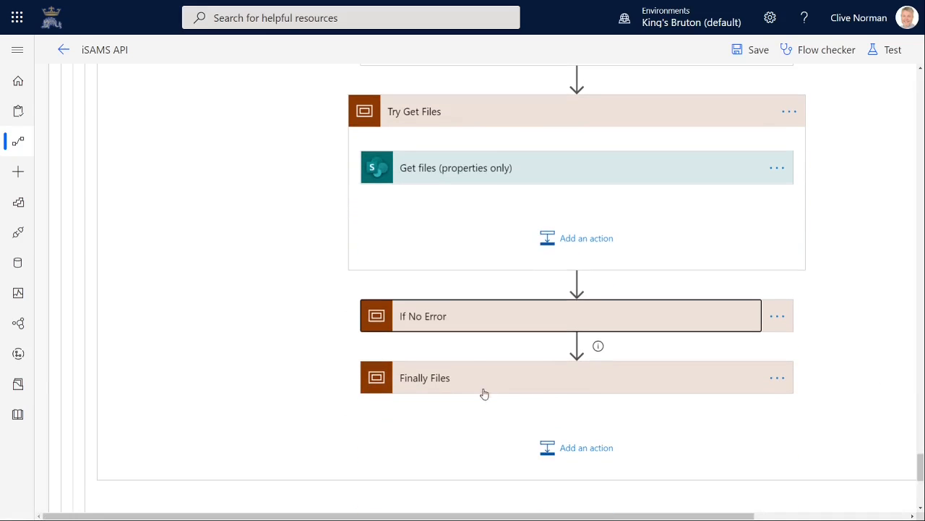
{"action": "left_click", "coordinate": [779, 379]}
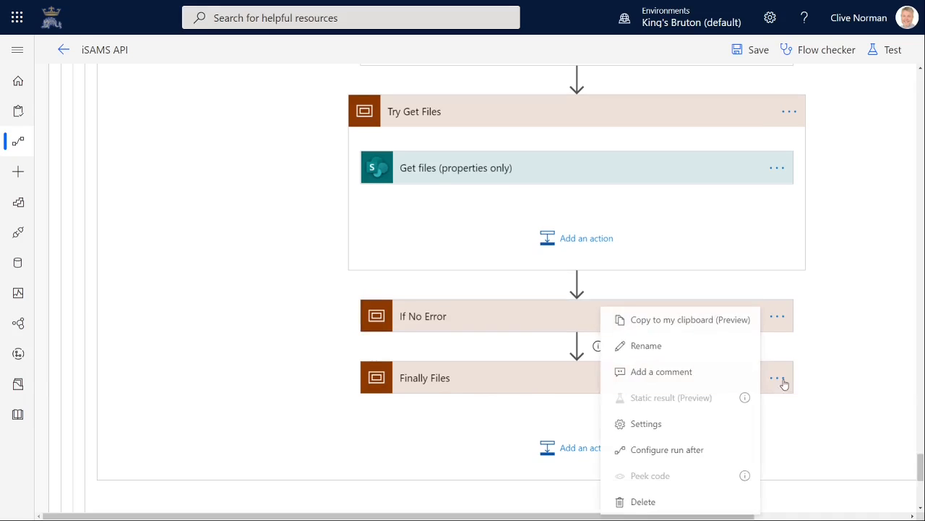
{"action": "left_click", "coordinate": [693, 450]}
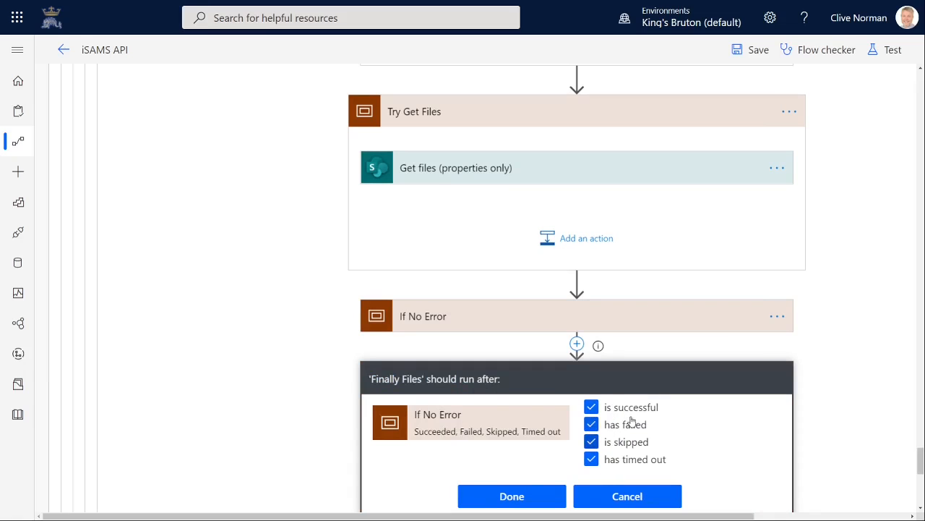
{"action": "left_click", "coordinate": [647, 498]}
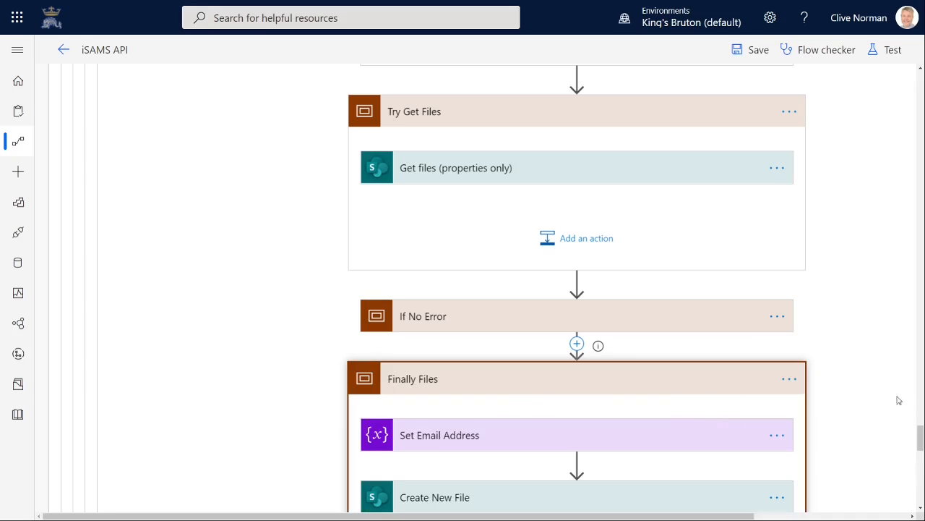
Expand Set Email Address and Create New File in Finally Files, checking the variable value and the file's path, name and content.
{"action": "left_click_drag", "start_coordinate": [921, 443], "coordinate": [921, 454]}
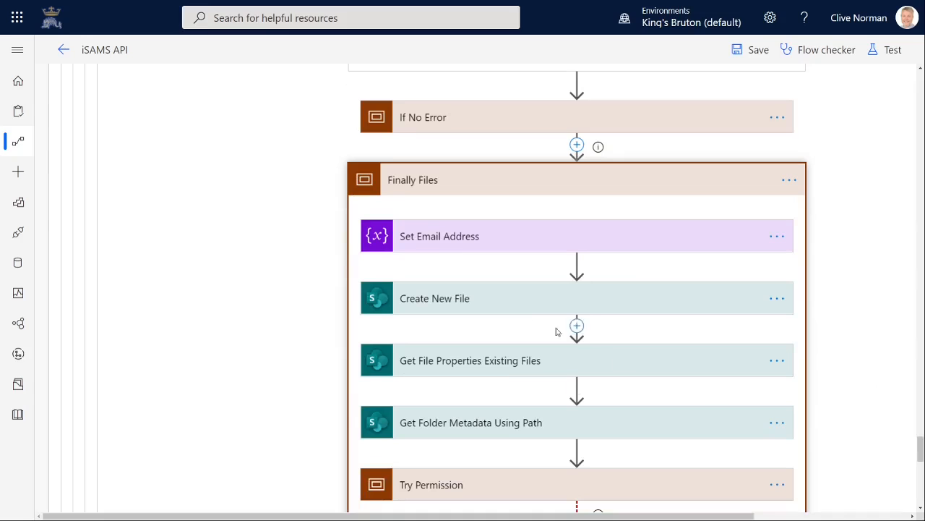
{"action": "left_click", "coordinate": [456, 241]}
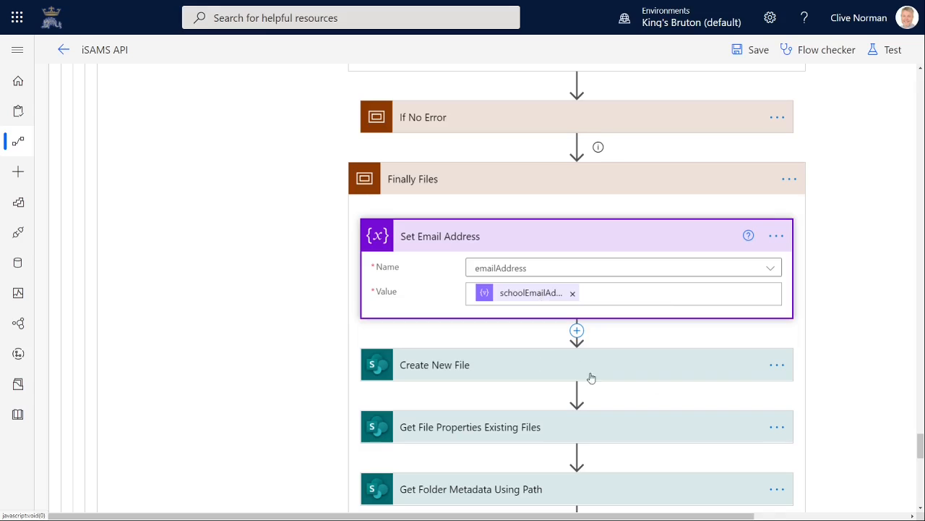
{"action": "left_click", "coordinate": [620, 370]}
{"action": "scroll", "coordinate": [921, 445], "scroll_direction": "down", "scroll_amount": 2}
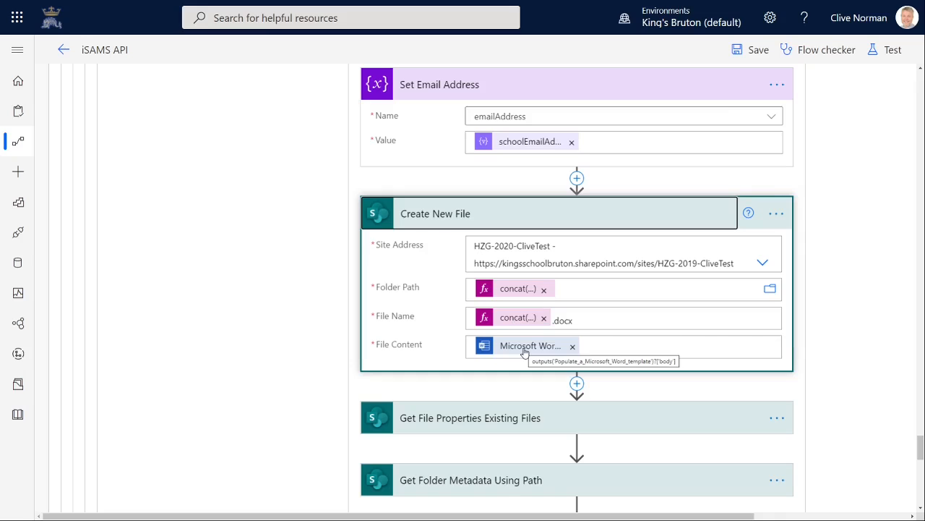
Expand Get File Properties Existing Files and Get Folder Metadata Using Path to check their site, library, item Id and folder path.
{"action": "scroll", "coordinate": [921, 452], "scroll_direction": "down", "scroll_amount": 2}
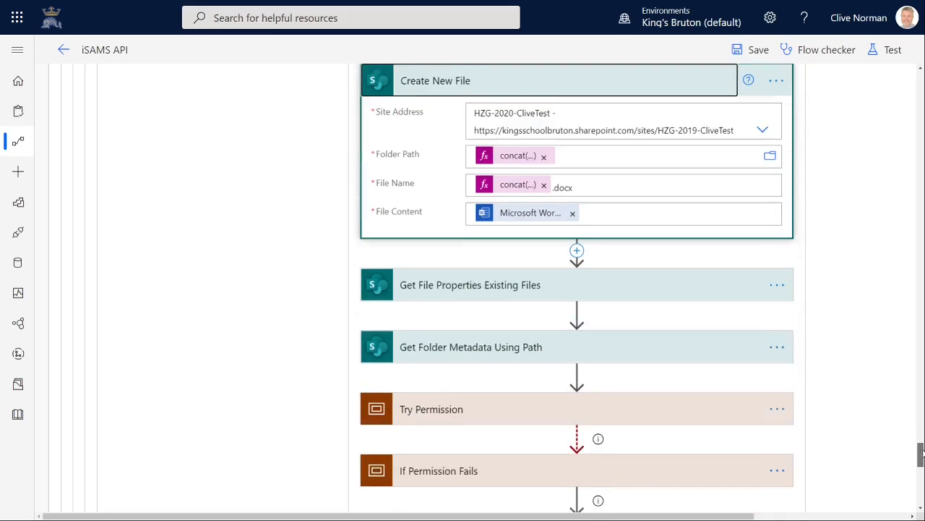
{"action": "left_click", "coordinate": [586, 257]}
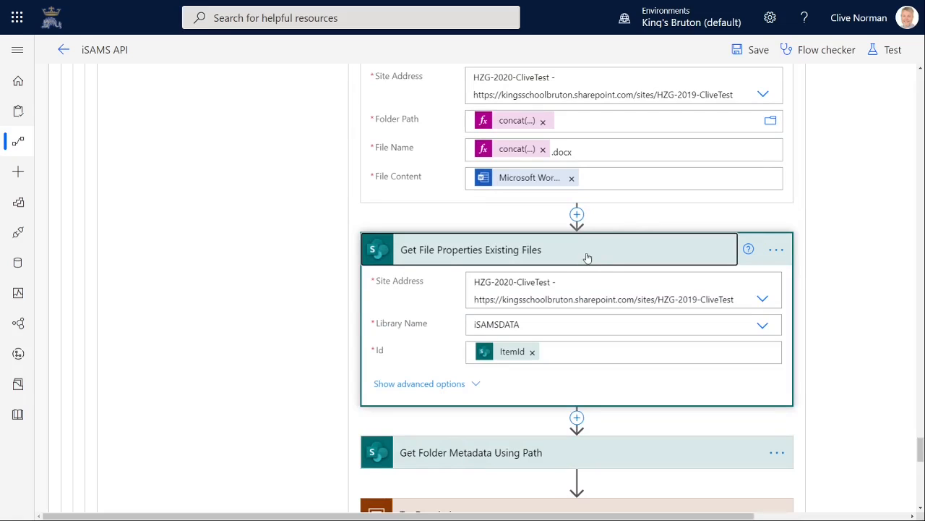
{"action": "left_click", "coordinate": [629, 455]}
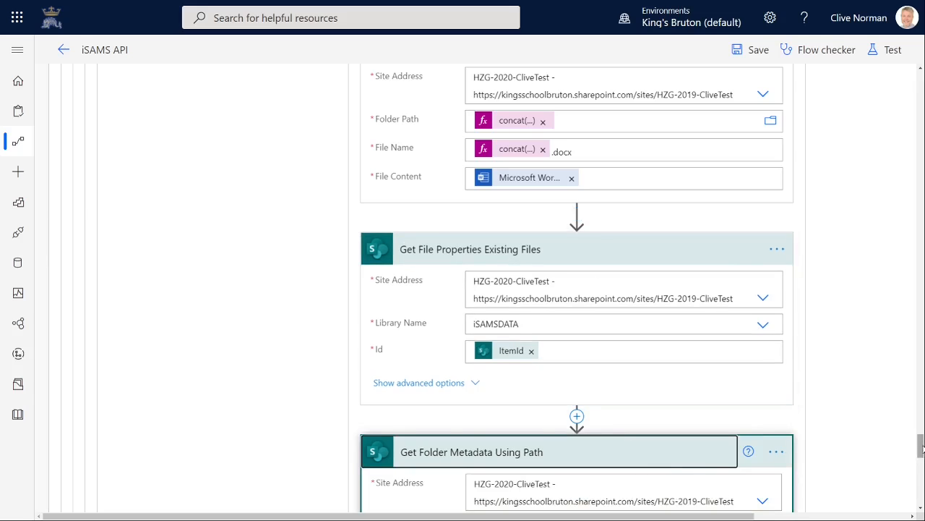
{"action": "left_click_drag", "start_coordinate": [921, 448], "coordinate": [922, 452]}
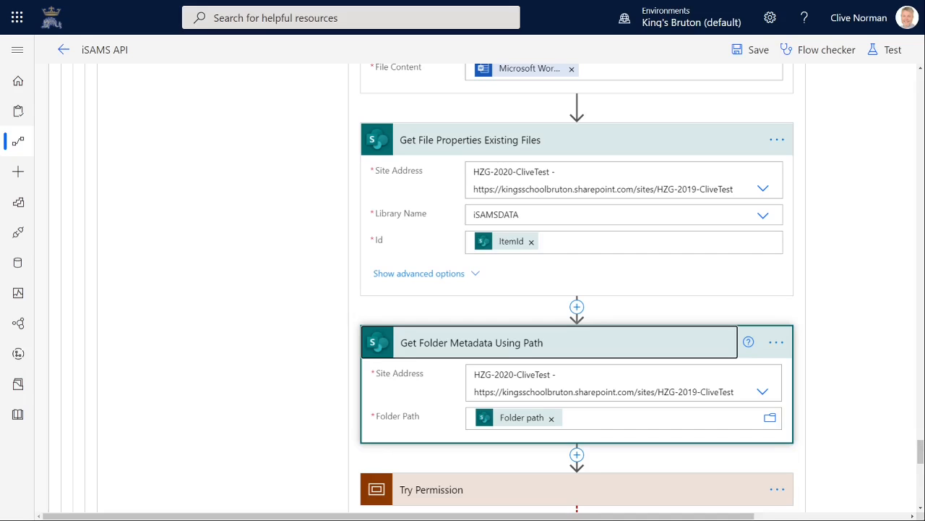
Expand Try Permission and its Grant Permissions To Folder action, checking the library, item Id, recipients, role and notification setting.
{"action": "left_click_drag", "start_coordinate": [923, 452], "coordinate": [921, 463]}
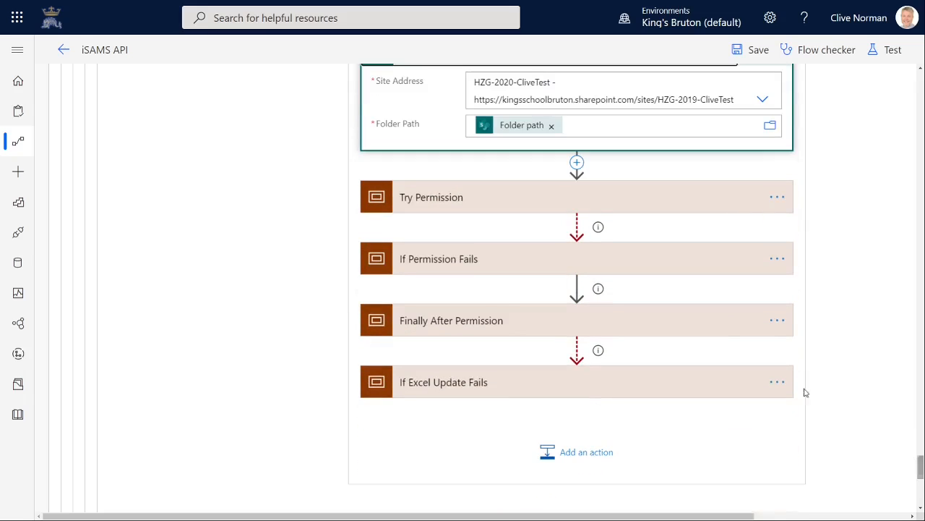
{"action": "left_click", "coordinate": [546, 193]}
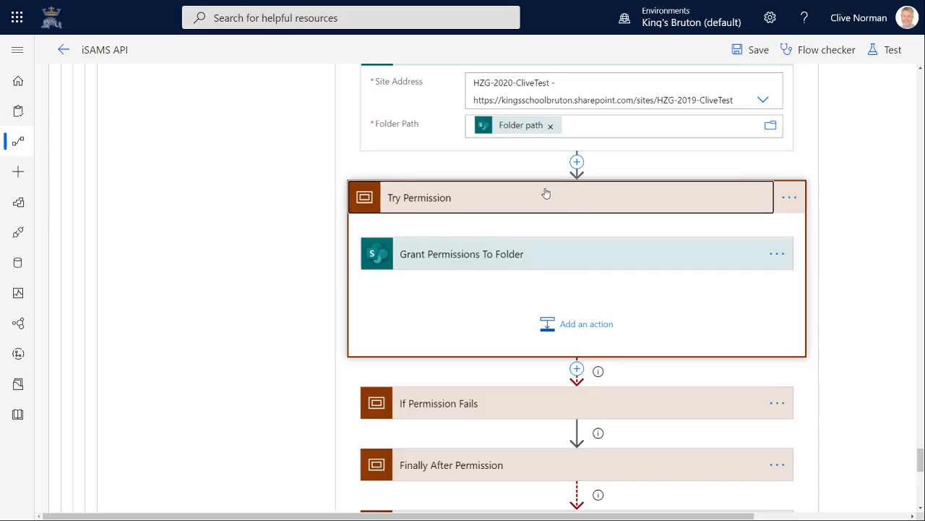
{"action": "left_click", "coordinate": [570, 255]}
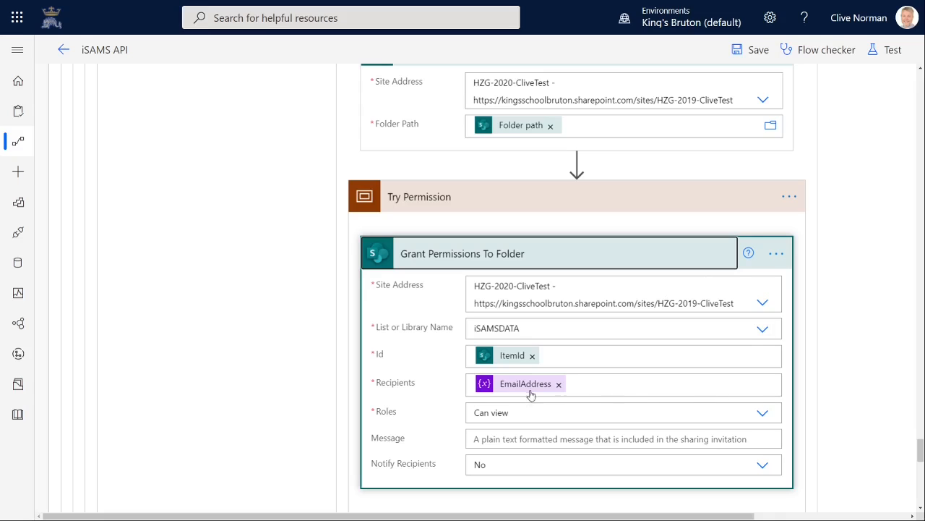
{"action": "mouse_move", "coordinate": [526, 388]}
Expand If Permission Fails and its Grant Default Permissions To Folder action, checking the library, item Id, recipients, role and notification setting.
{"action": "left_click_drag", "start_coordinate": [920, 450], "coordinate": [921, 470]}
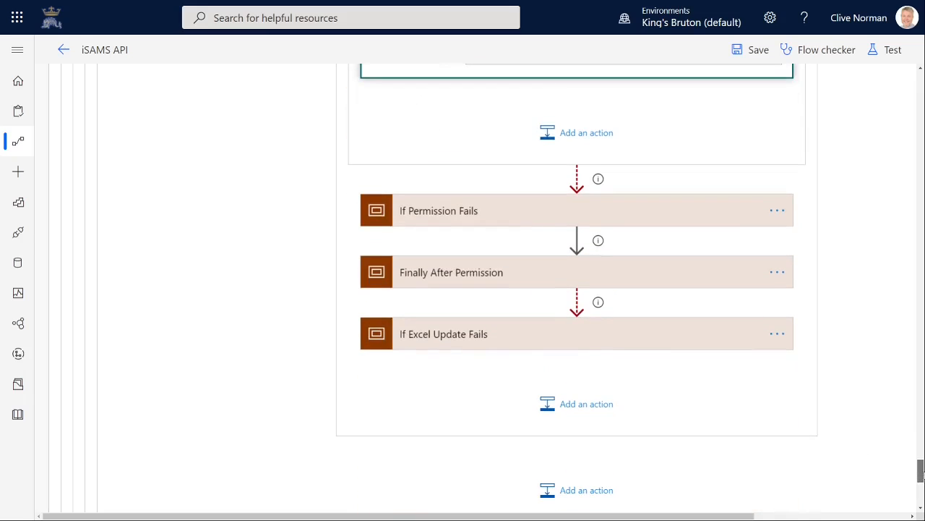
{"action": "left_click", "coordinate": [513, 210]}
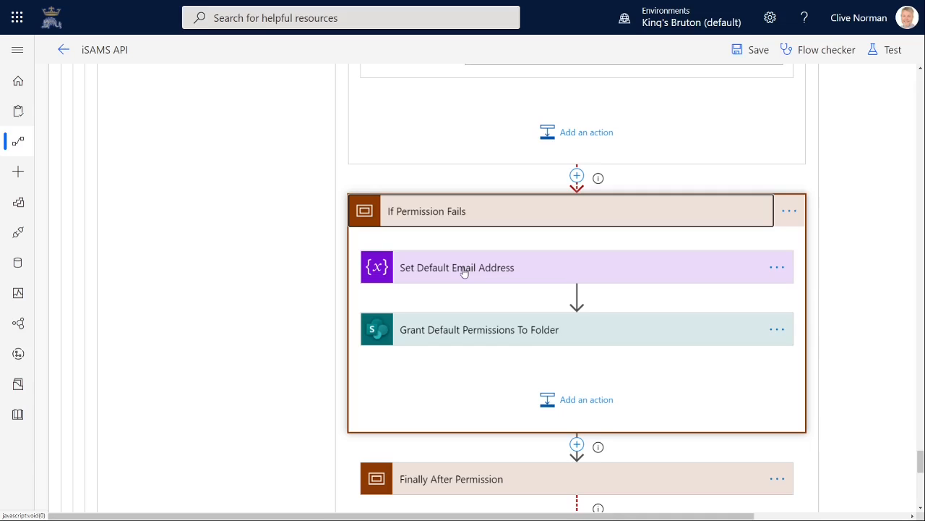
{"action": "left_click", "coordinate": [540, 324]}
{"action": "left_click_drag", "start_coordinate": [921, 457], "coordinate": [921, 467]}
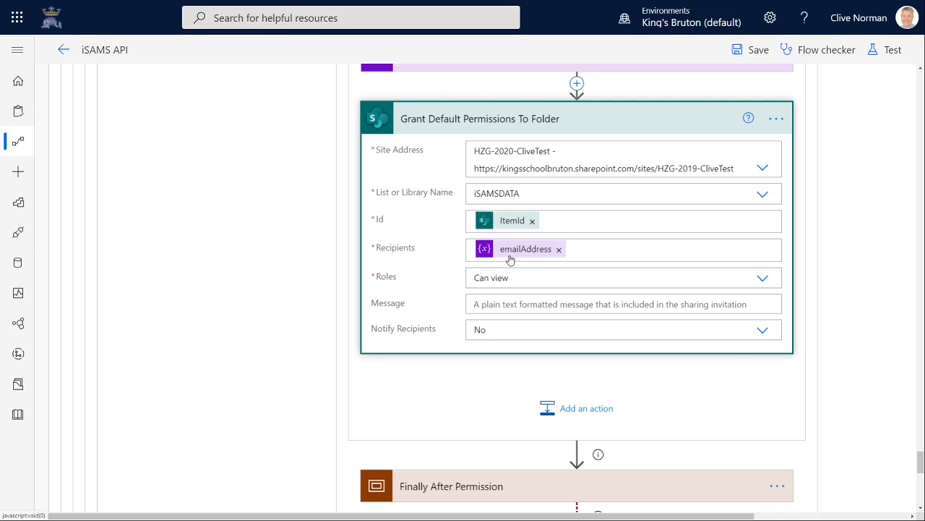
Expand Finally After Permission and its Update a row action, checking the Excel file, table, key column and mapped fields.
{"action": "scroll", "coordinate": [595, 342], "scroll_direction": "down", "scroll_amount": 3}
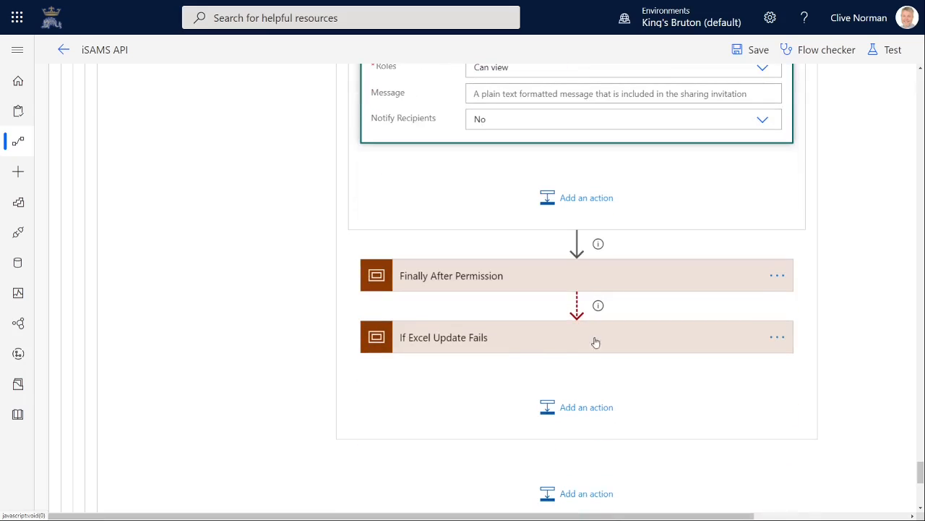
{"action": "left_click", "coordinate": [547, 274]}
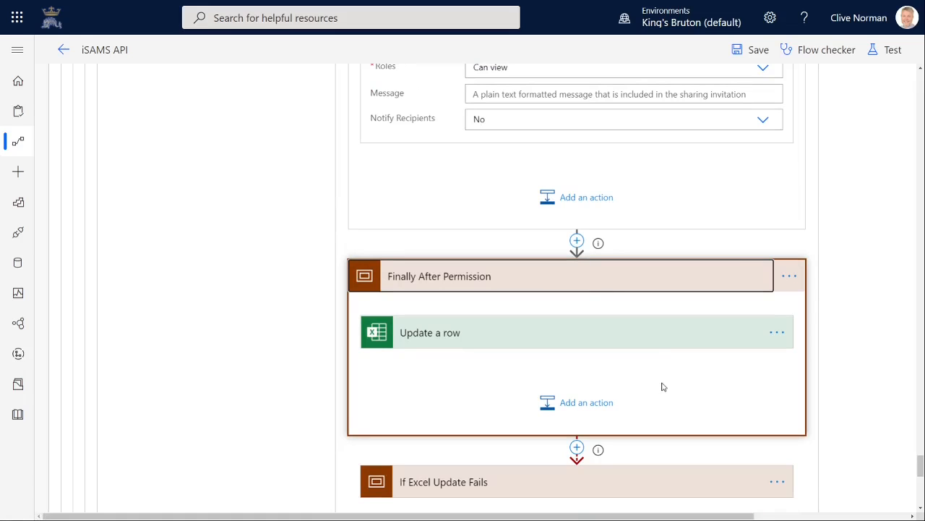
{"action": "left_click", "coordinate": [633, 340]}
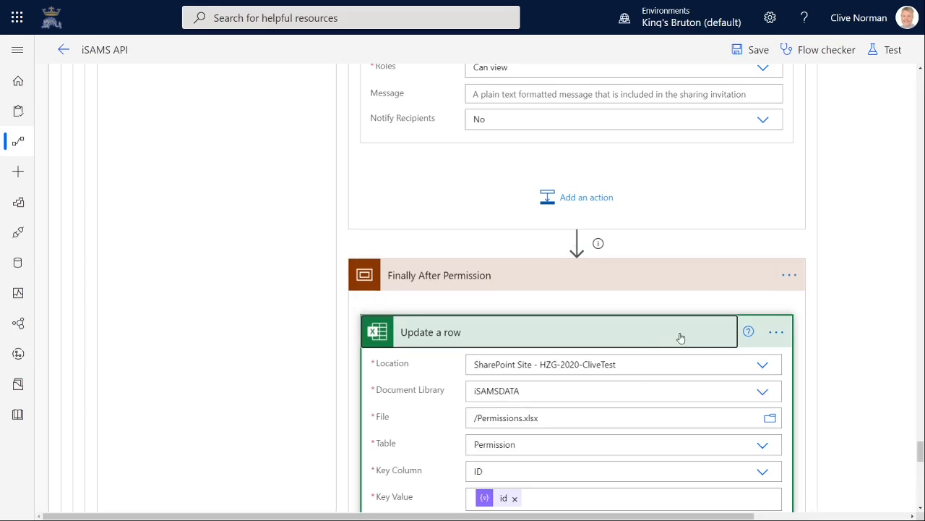
{"action": "left_click_drag", "start_coordinate": [921, 451], "coordinate": [921, 463]}
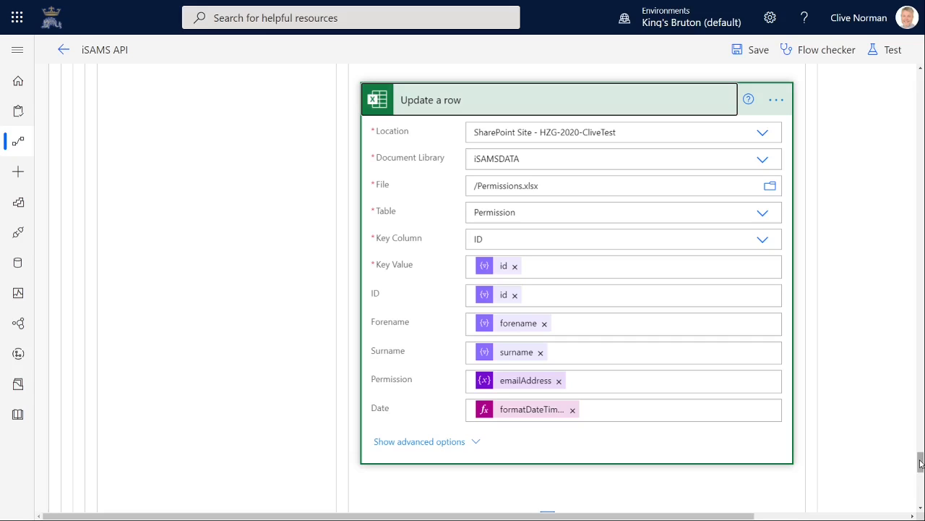
Expand If Excel Update Fails and compare its Add a row into a table fields with Update a row, then collapse the action.
{"action": "scroll", "coordinate": [920, 463], "scroll_direction": "down", "scroll_amount": 3}
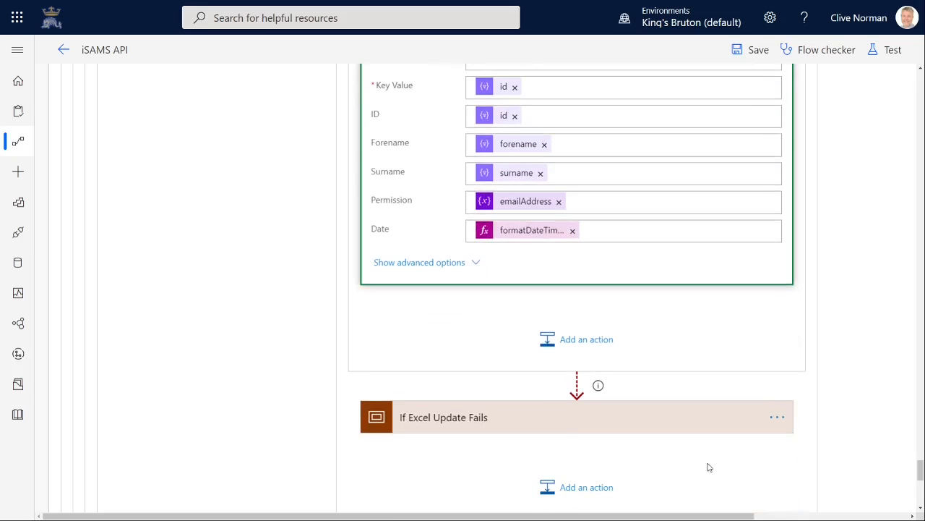
{"action": "left_click", "coordinate": [564, 424]}
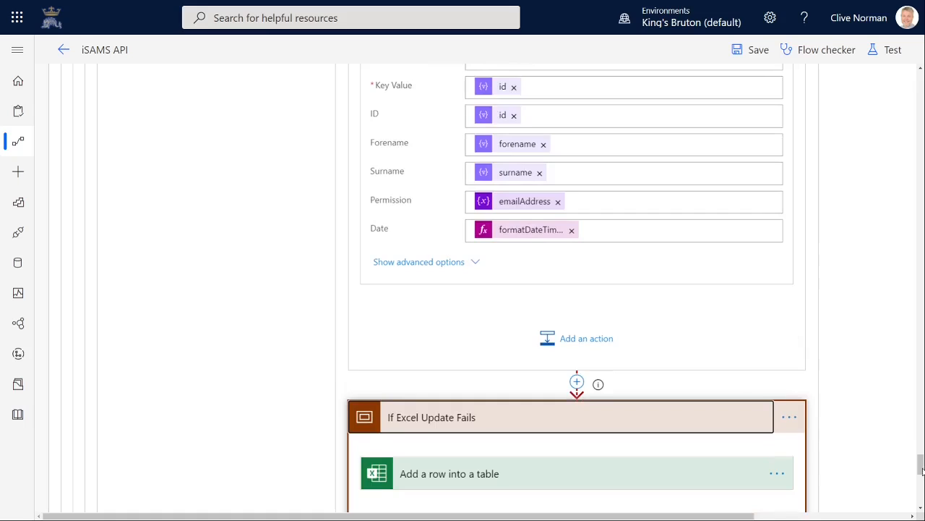
{"action": "scroll", "coordinate": [828, 425], "scroll_direction": "down", "scroll_amount": 3}
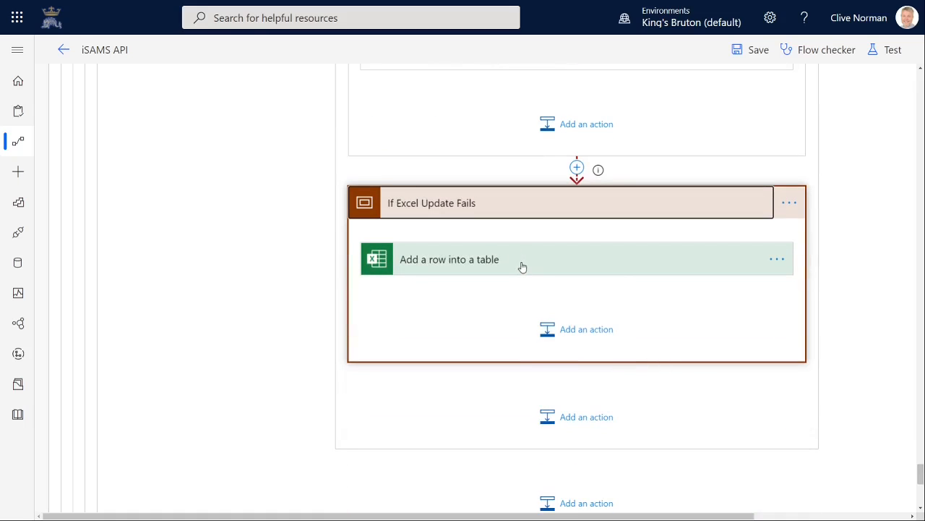
{"action": "left_click", "coordinate": [522, 267]}
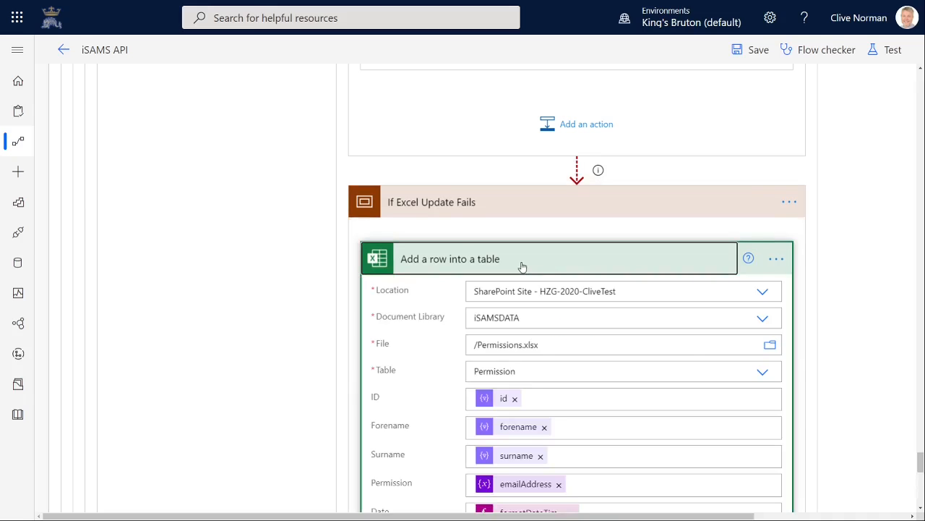
{"action": "left_click_drag", "start_coordinate": [921, 461], "coordinate": [921, 440]}
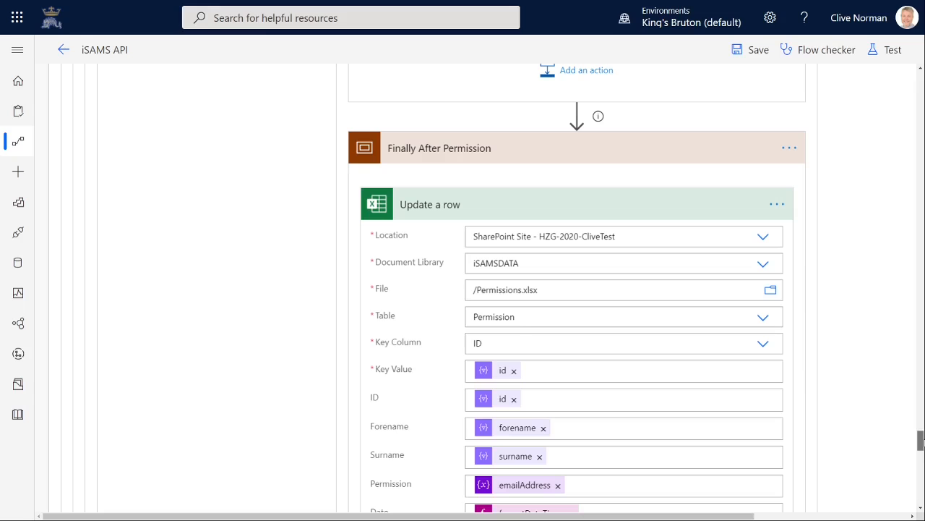
{"action": "scroll", "coordinate": [577, 290], "scroll_direction": "down", "scroll_amount": 8}
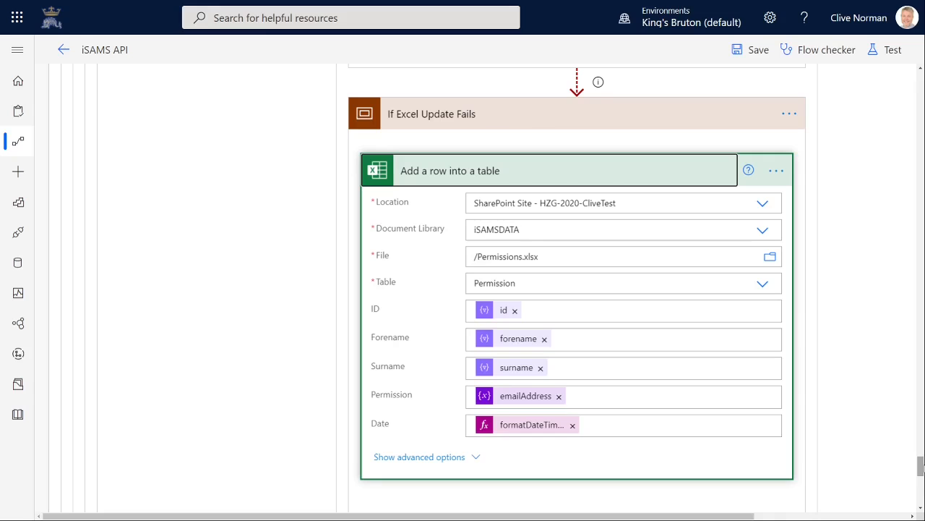
{"action": "left_click", "coordinate": [587, 173]}
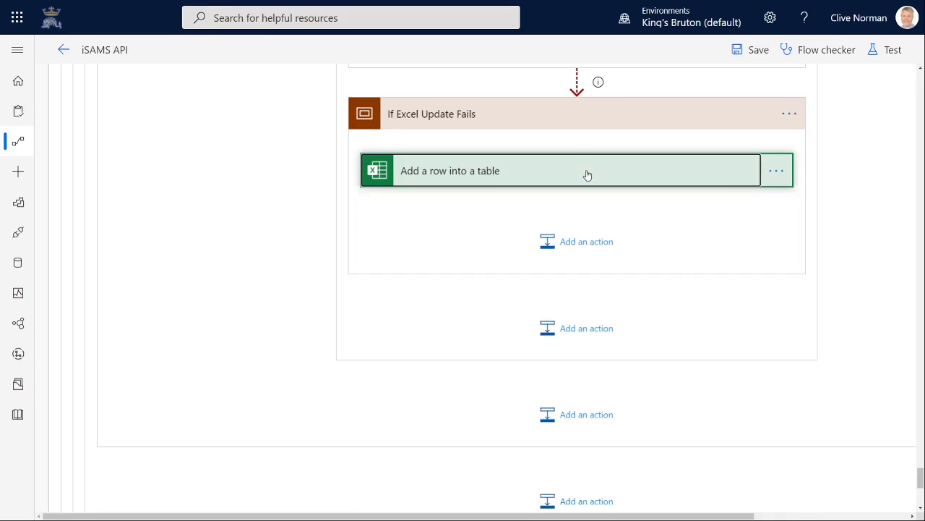
Collapse the HTTP POST GET TOKEN and Parse JSON TOKEN actions and the Finally Pages scope for a compact overview of the flow.
{"action": "left_click_drag", "start_coordinate": [922, 479], "coordinate": [922, 81]}
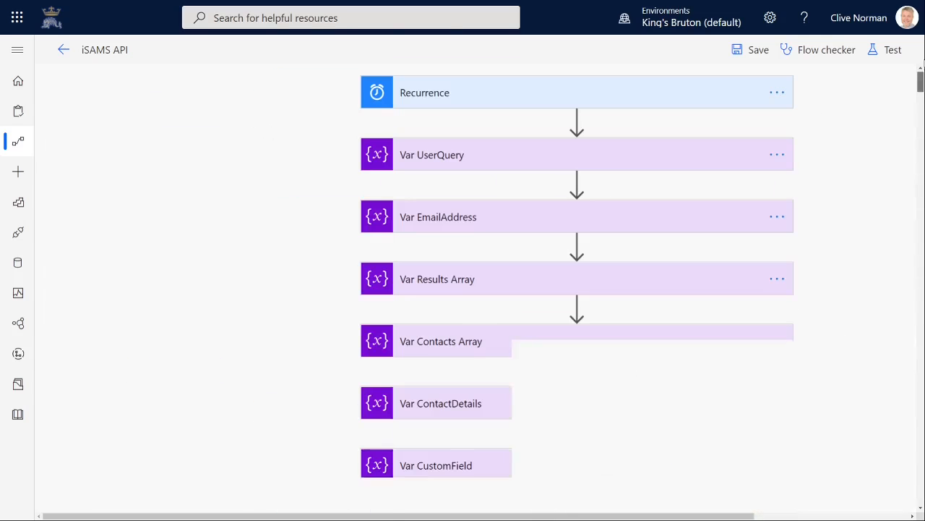
{"action": "scroll", "coordinate": [882, 154], "scroll_direction": "down", "scroll_amount": 10}
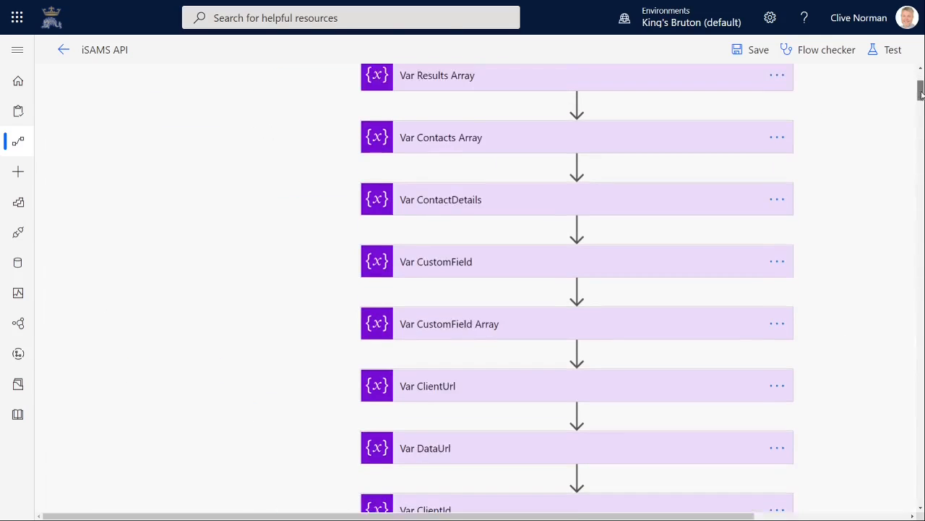
{"action": "left_click", "coordinate": [696, 298]}
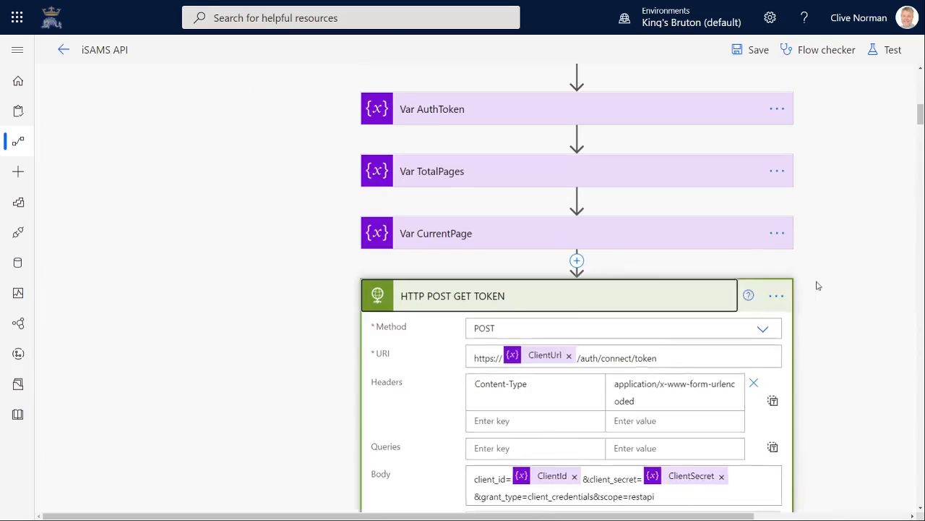
{"action": "left_click", "coordinate": [680, 357]}
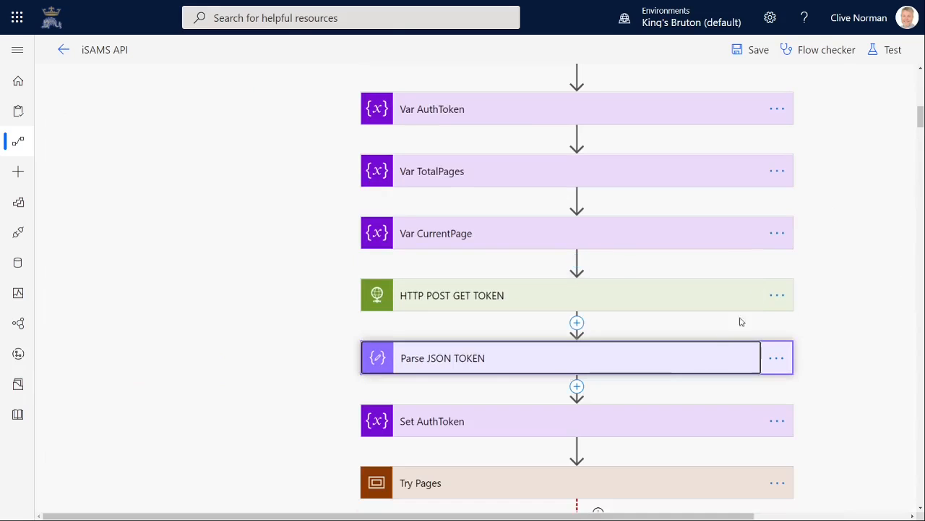
{"action": "scroll", "coordinate": [868, 216], "scroll_direction": "down", "scroll_amount": 4}
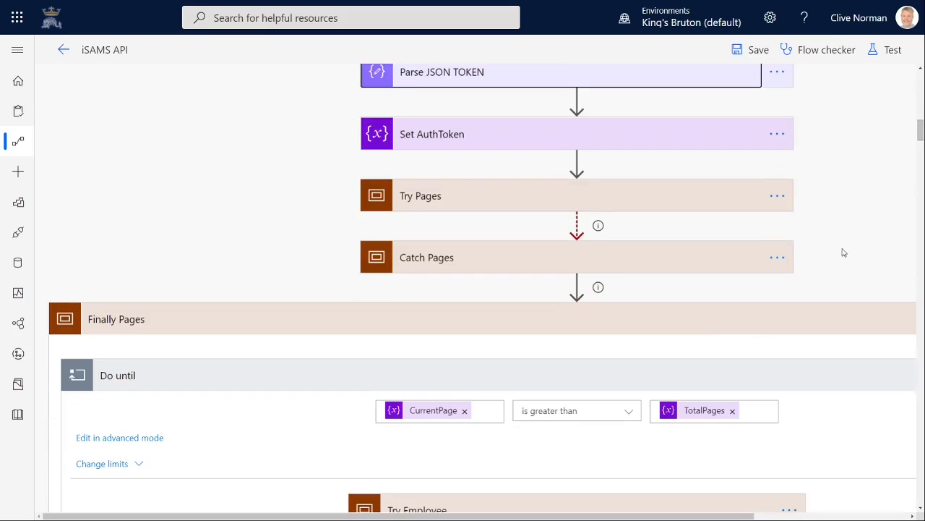
{"action": "left_click", "coordinate": [684, 326]}
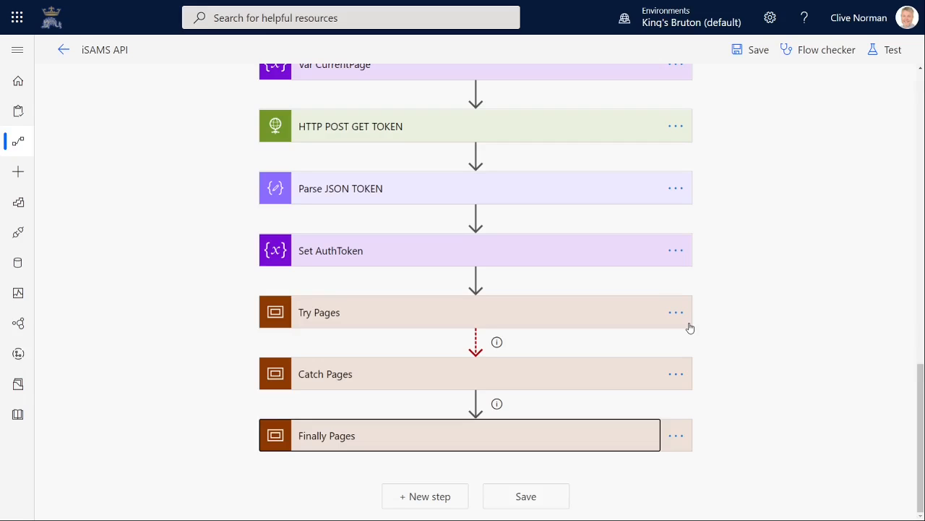
Expand Var UserQuery and open its initial value for editing.
{"action": "left_click_drag", "start_coordinate": [921, 395], "coordinate": [922, 104]}
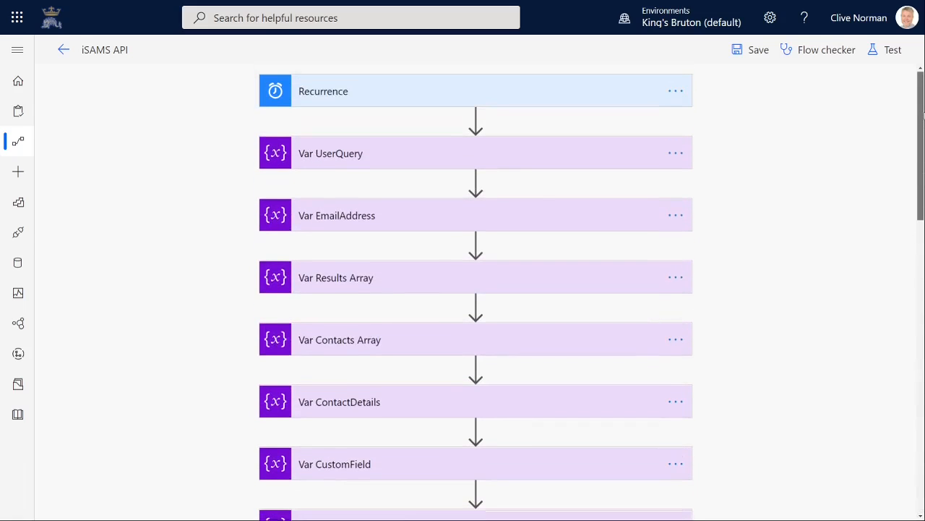
{"action": "left_click", "coordinate": [457, 150]}
{"action": "left_click", "coordinate": [395, 241]}
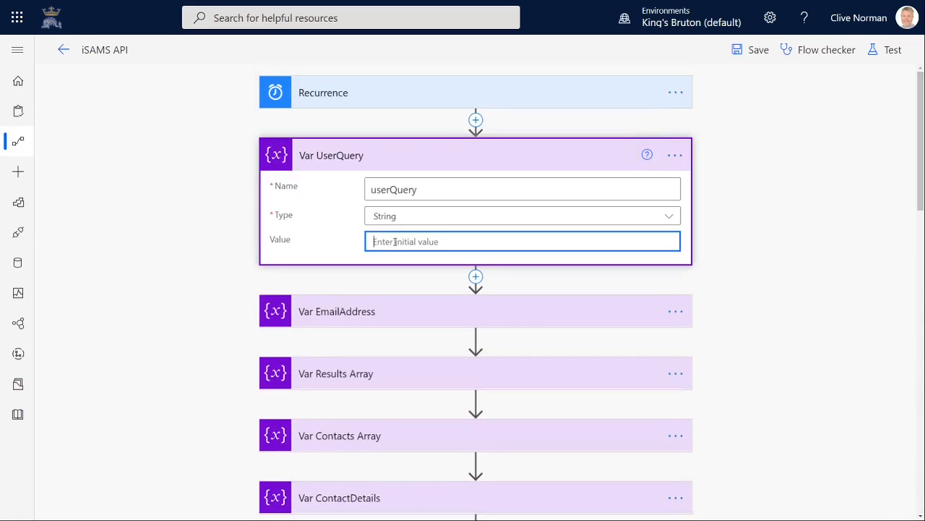